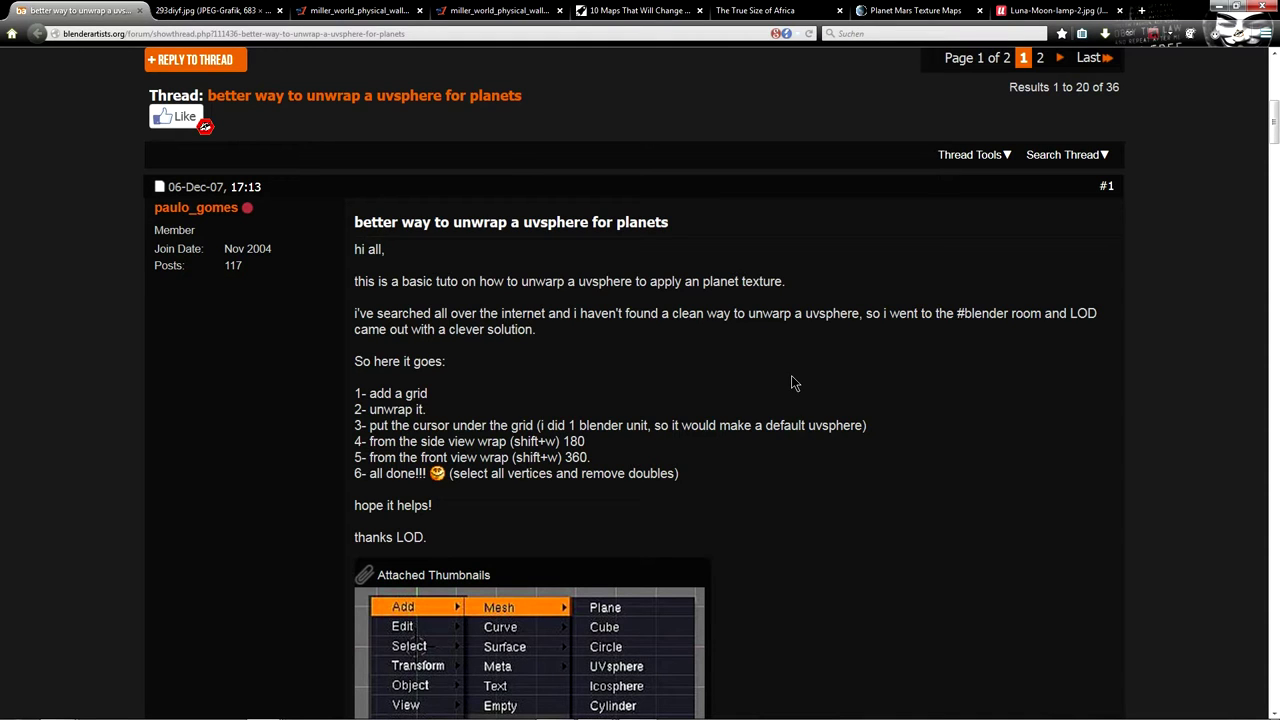
# - Read the forum thread's instructions for unwrapping a UV sphere for planets
pyautogui.scroll(-1, 292, 286)
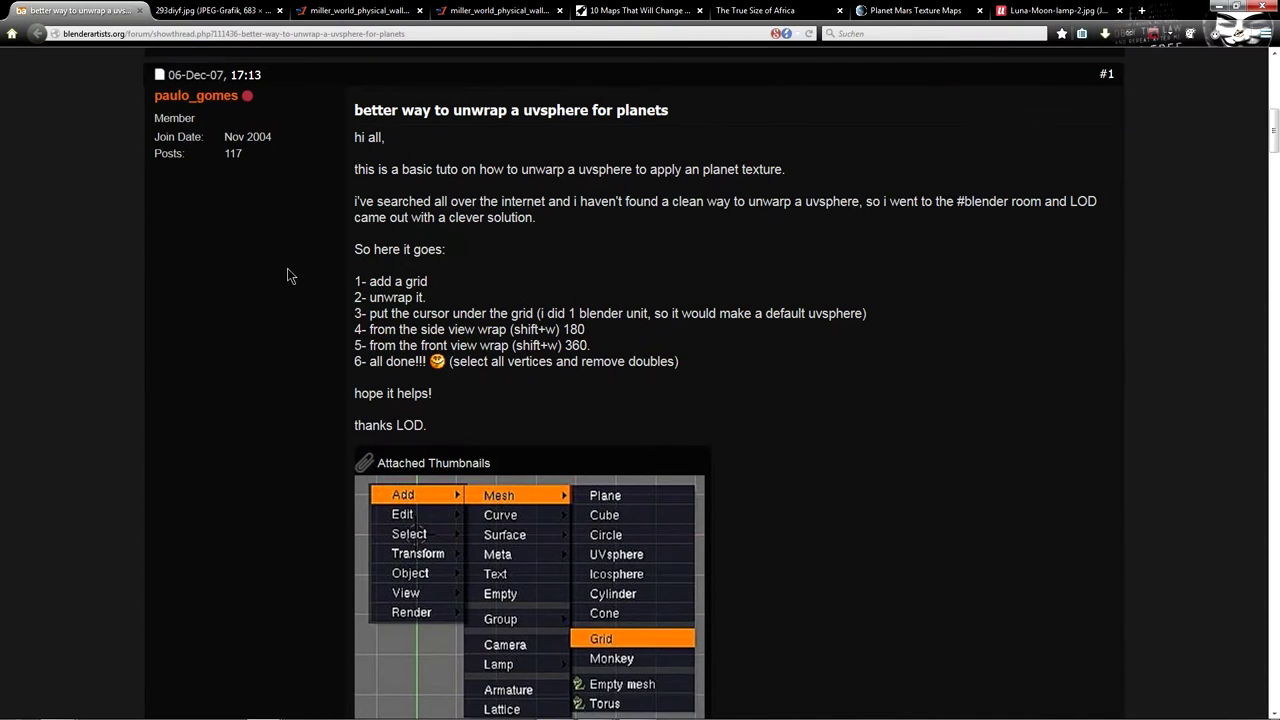
pyautogui.scroll(1, 286, 275)
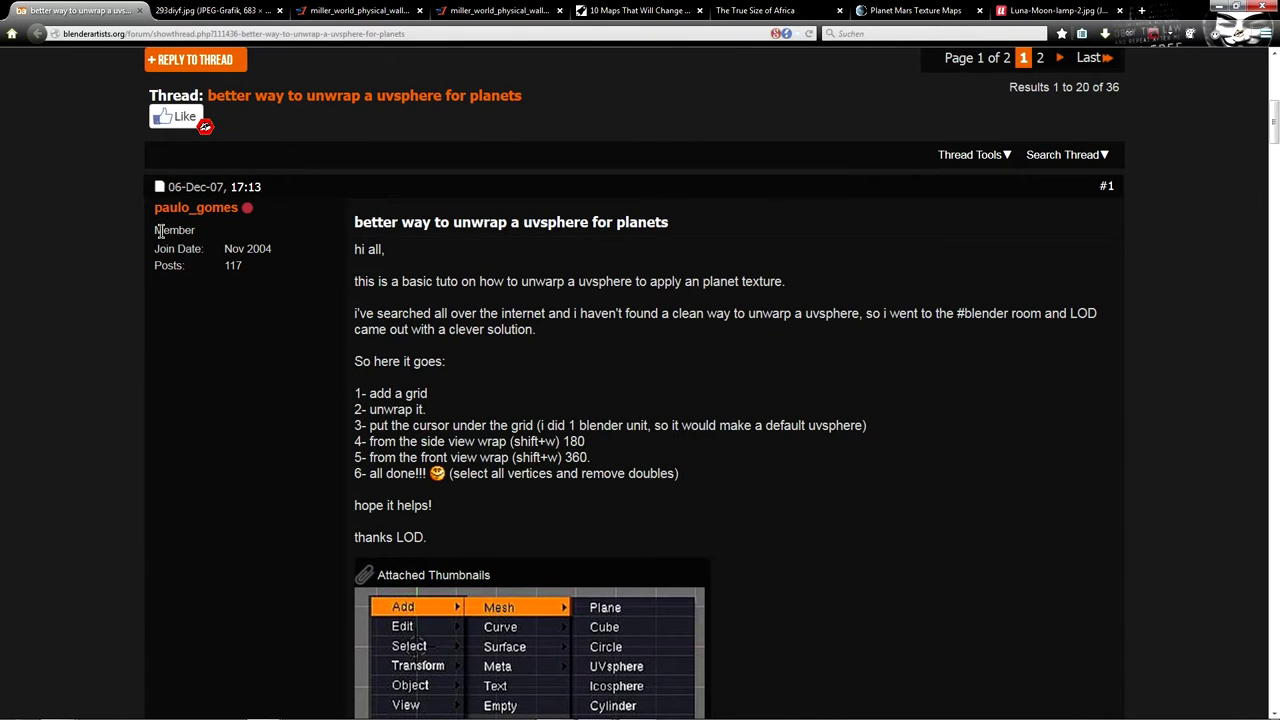
pyautogui.scroll(-1, 683, 385)
pyautogui.scroll(-2, 740, 378)
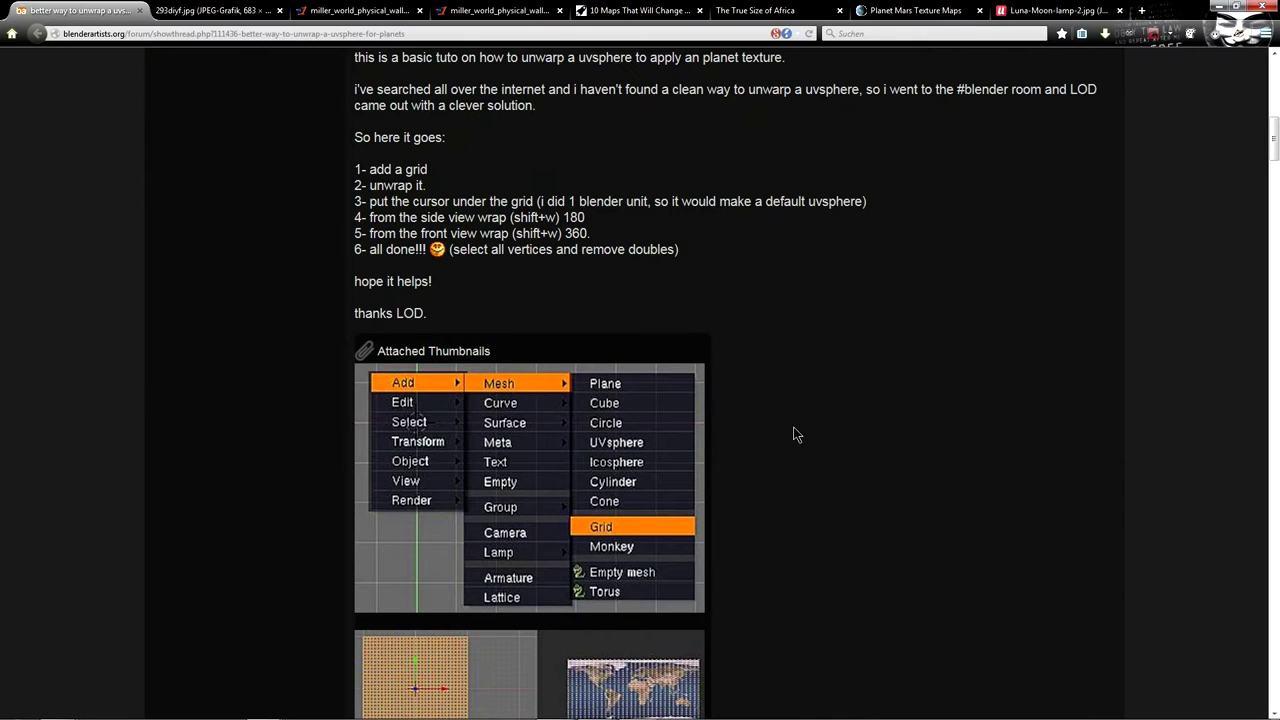
pyautogui.scroll(1, 797, 434)
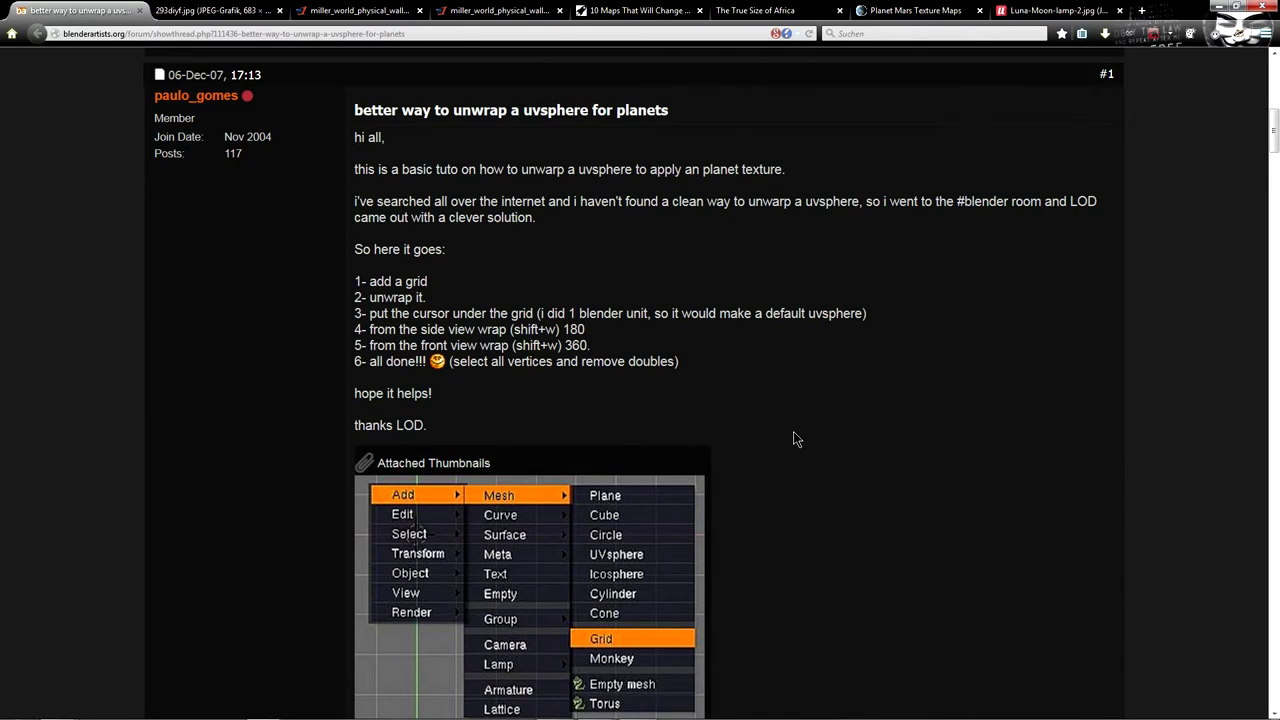
pyautogui.moveTo(558, 346); pyautogui.dragTo(522, 346)
pyautogui.click(712, 366)
# - Compare the sphere unwrap diagrams, the Miller world map, the Goode homolosine projection and the true-size map of Africa
pyautogui.hotkey('ctrl', 'Tab')
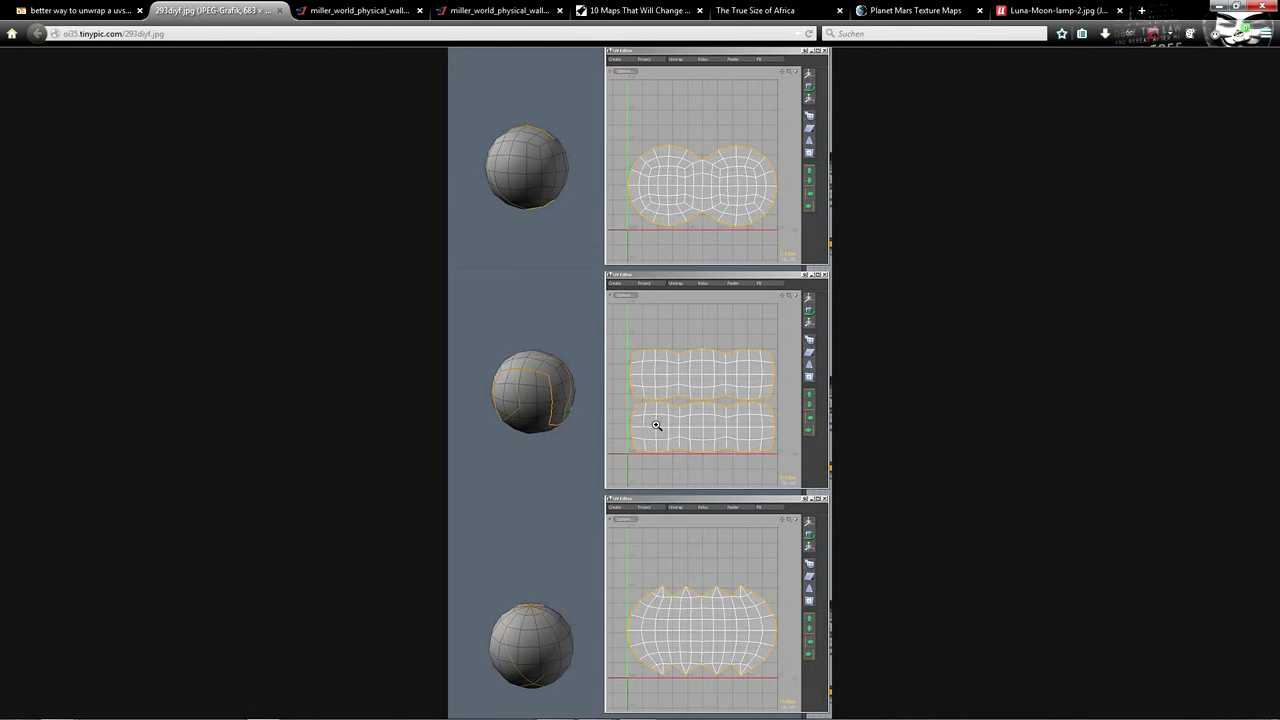
pyautogui.click(362, 10)
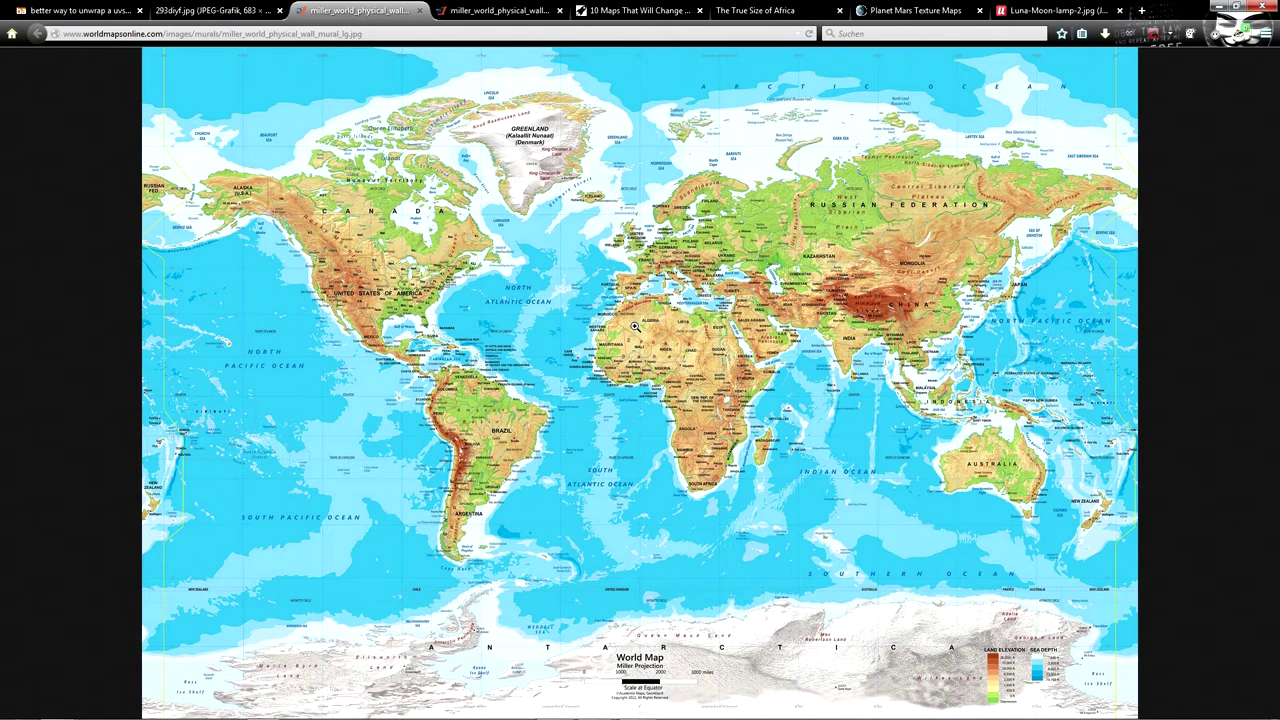
pyautogui.click(640, 10)
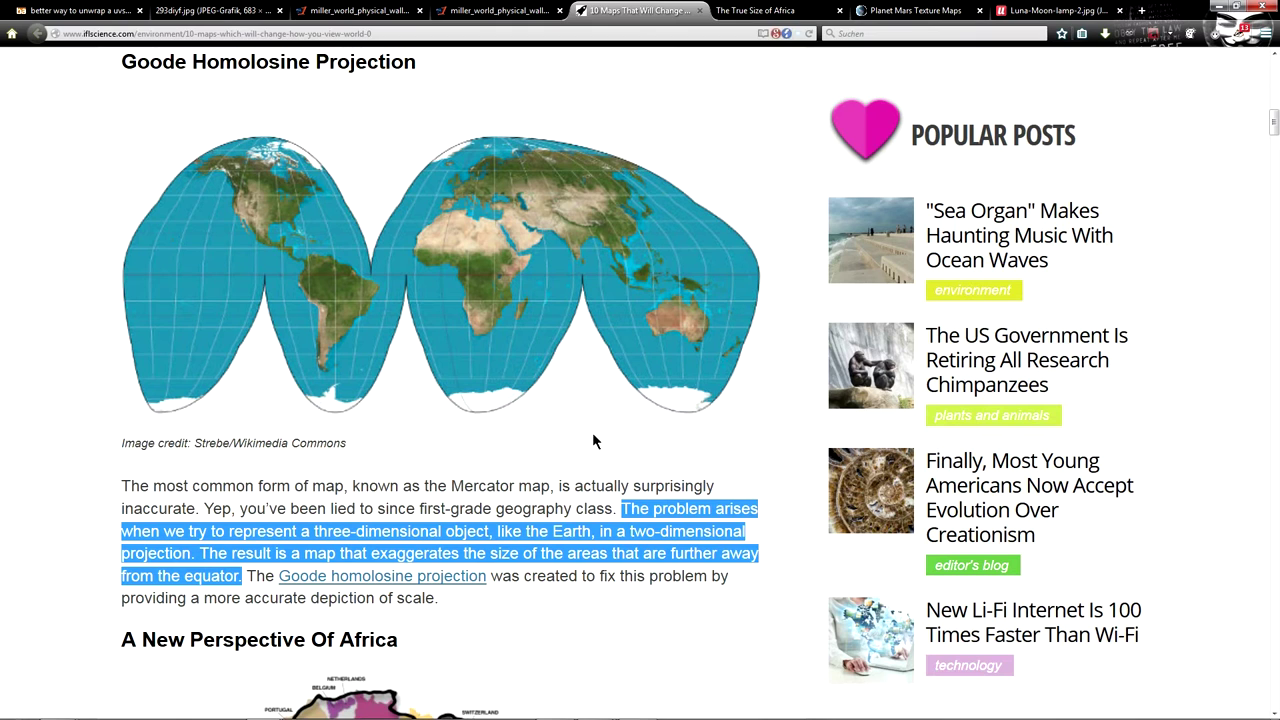
pyautogui.scroll(-1, 592, 440)
pyautogui.scroll(1, 236, 152)
pyautogui.click(733, 10)
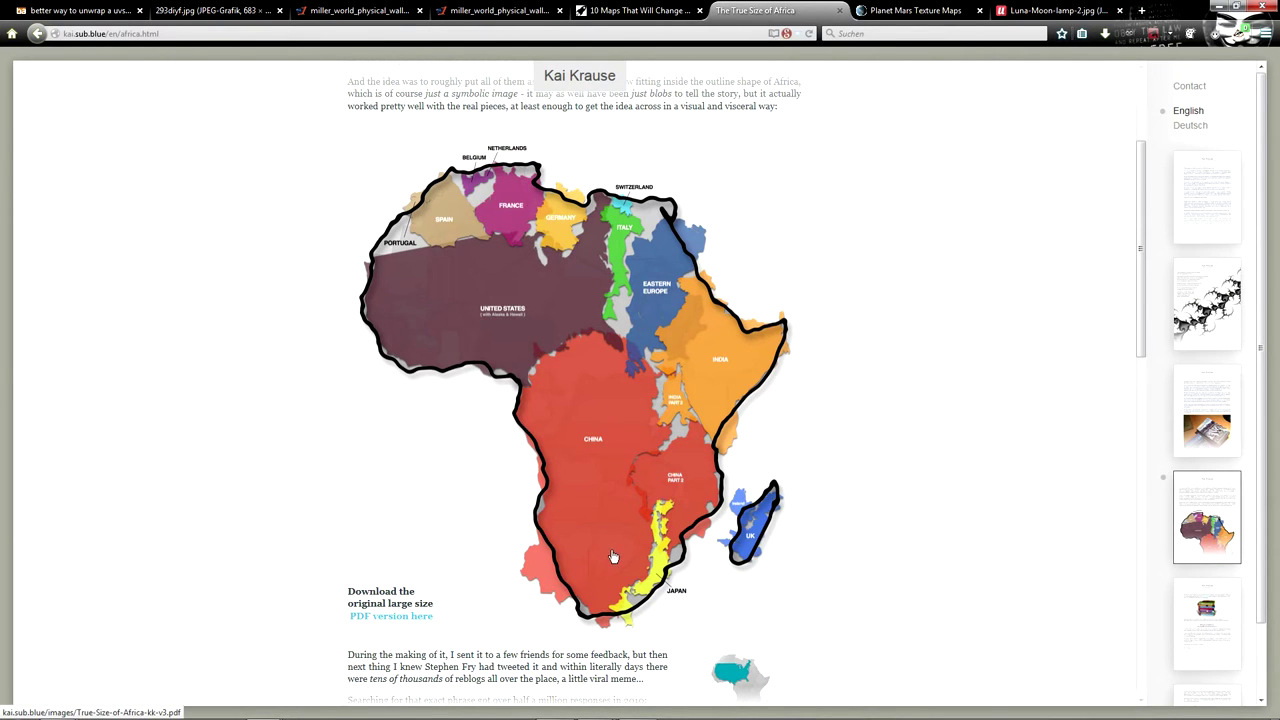
pyautogui.click(641, 14)
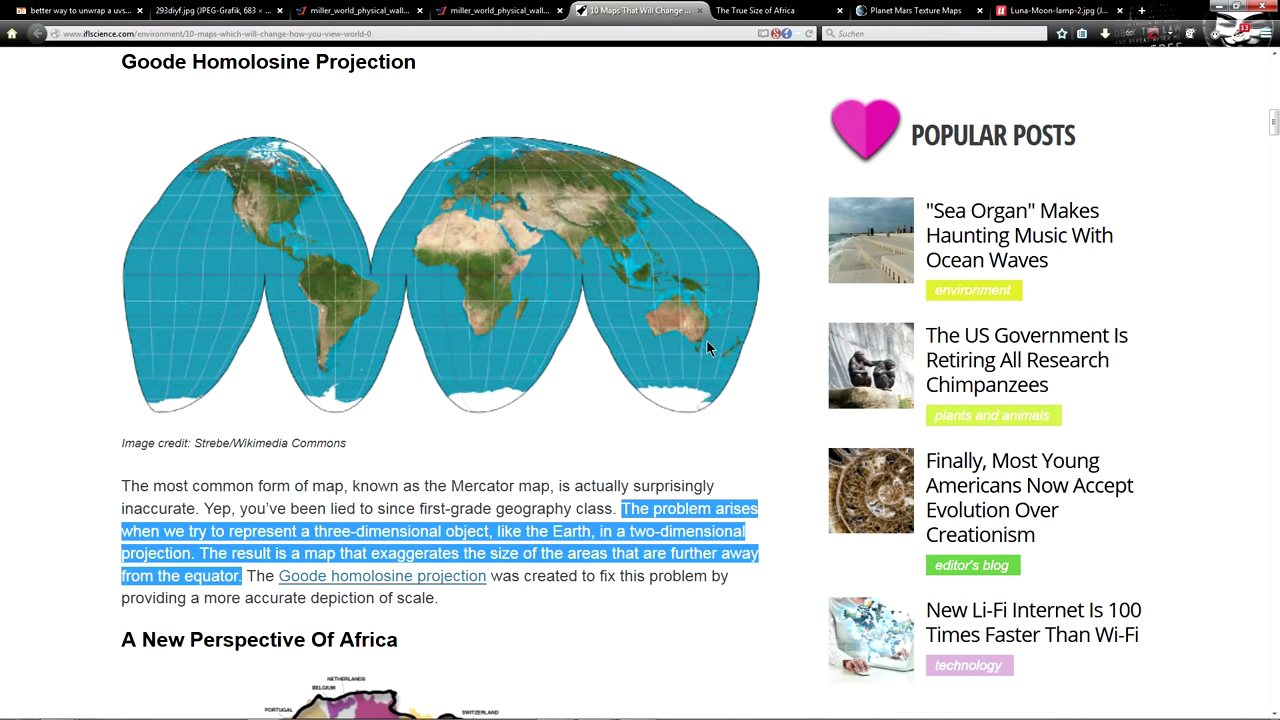
# - Look over the Mars texture map page and the local planets texture folder, and switch to Blender
pyautogui.click(865, 18)
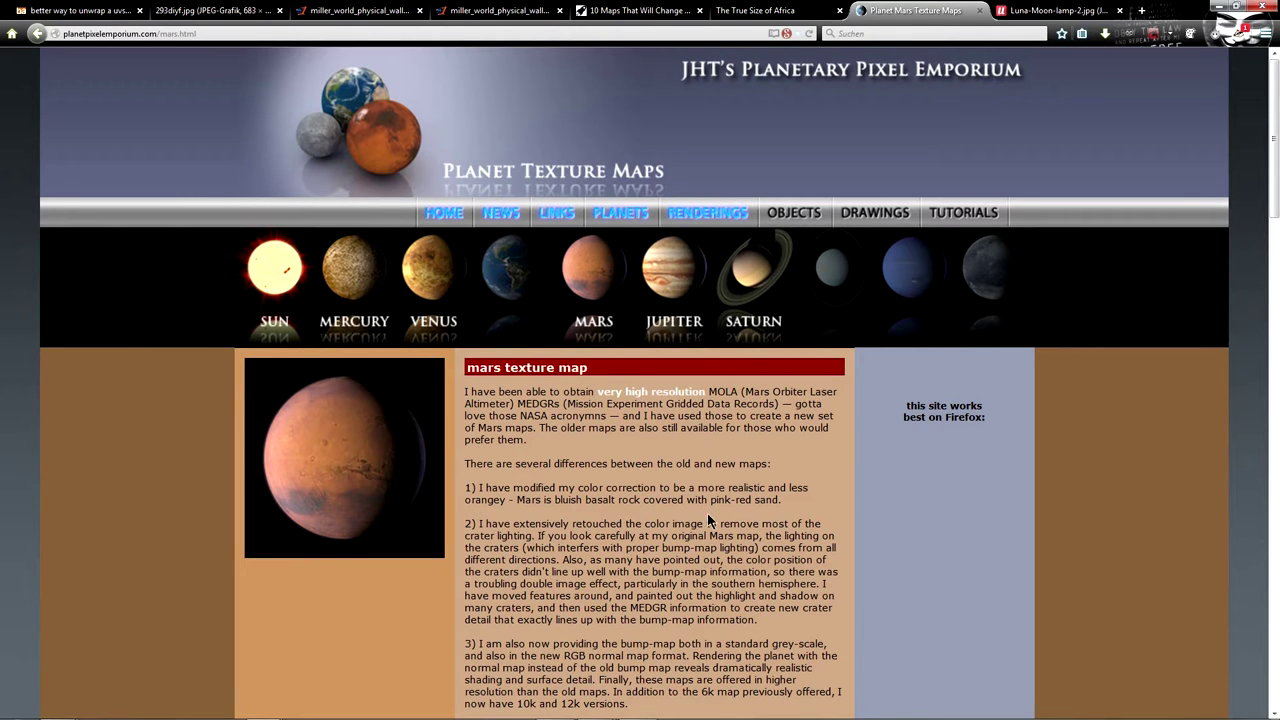
pyautogui.scroll(-2, 700, 510)
pyautogui.scroll(2, 693, 501)
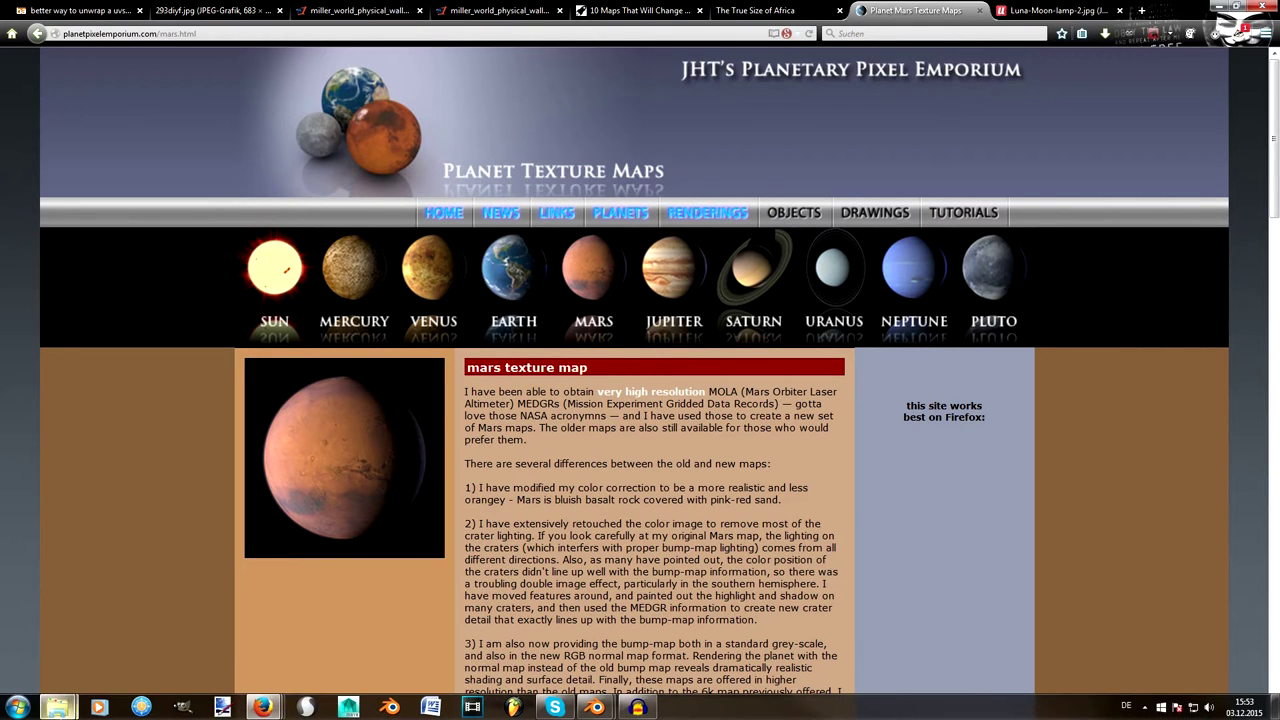
pyautogui.moveTo(57, 707)
pyautogui.click(214, 632)
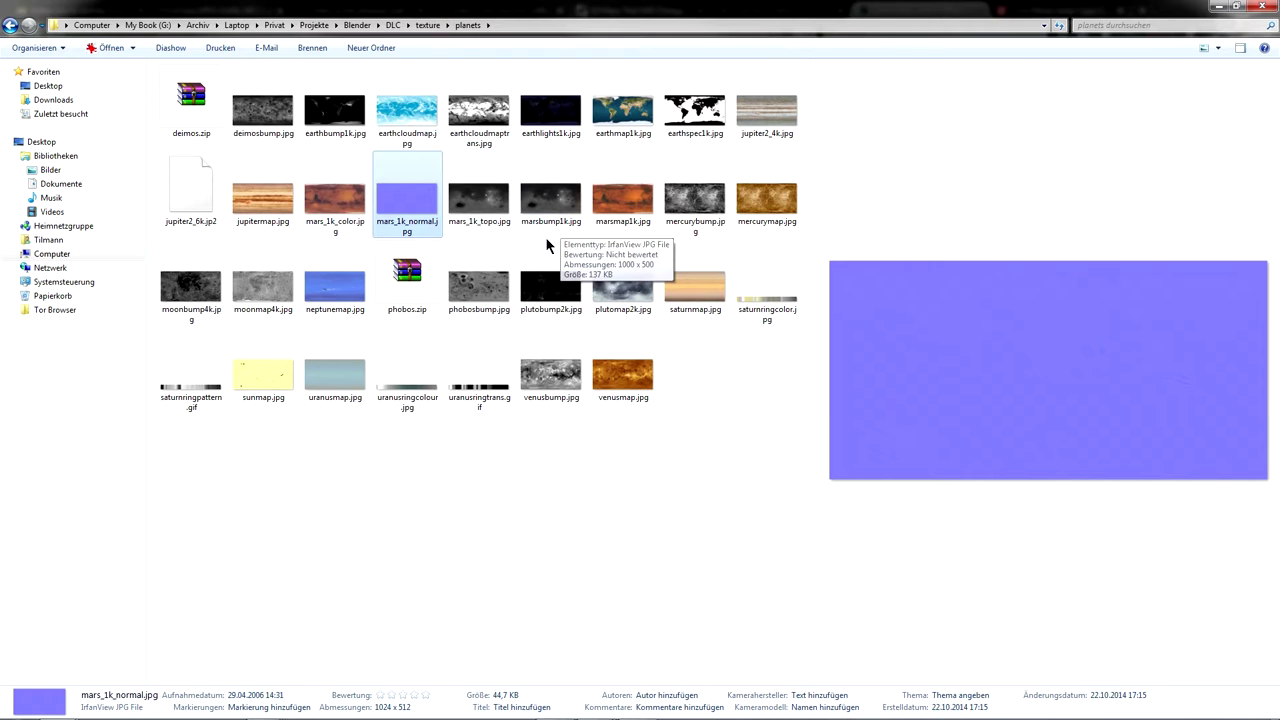
pyautogui.moveTo(603, 713)
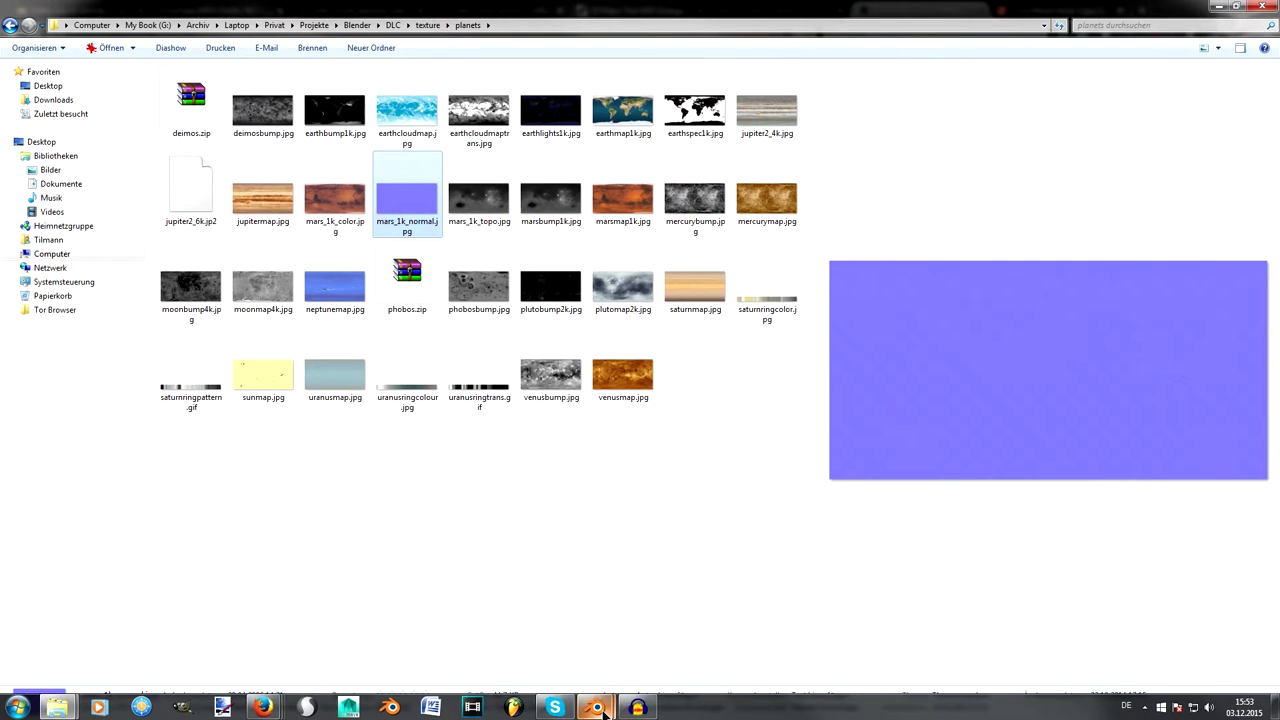
pyautogui.click(547, 640)
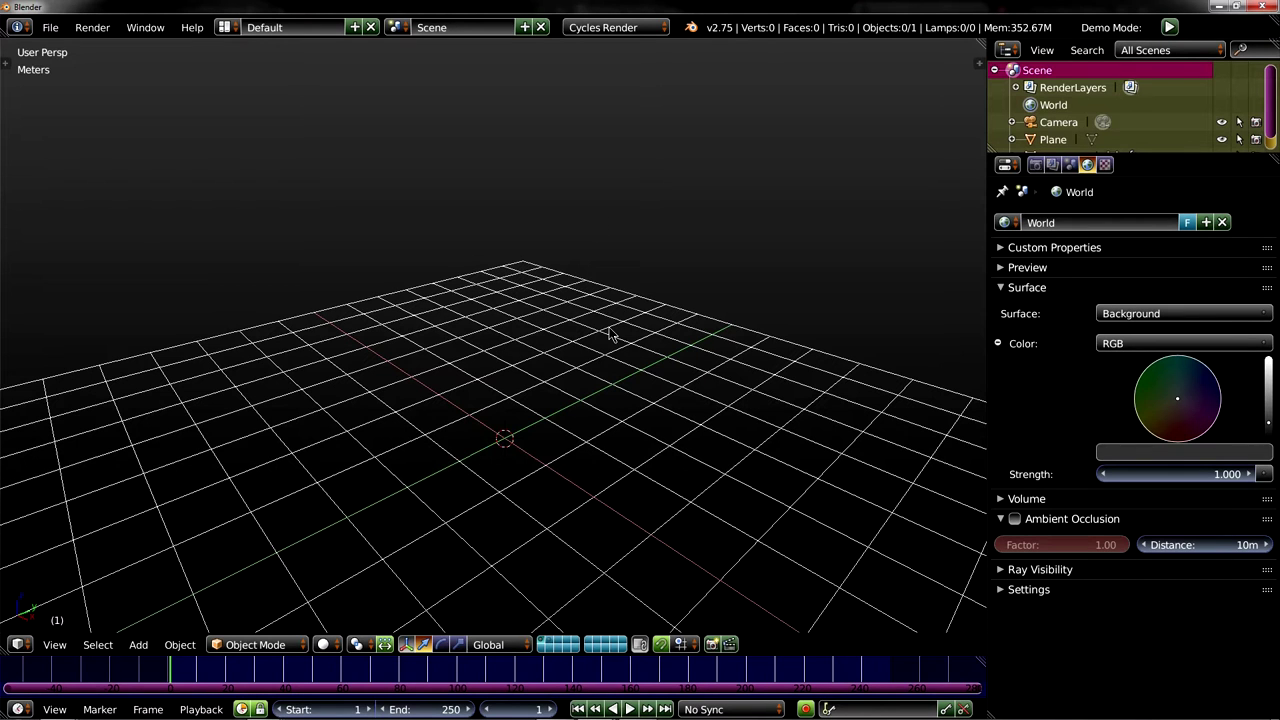
# - Add a UV sphere at the origin to inspect its mesh in Edit Mode, and delete it
pyautogui.hotkey('shift', 'a')
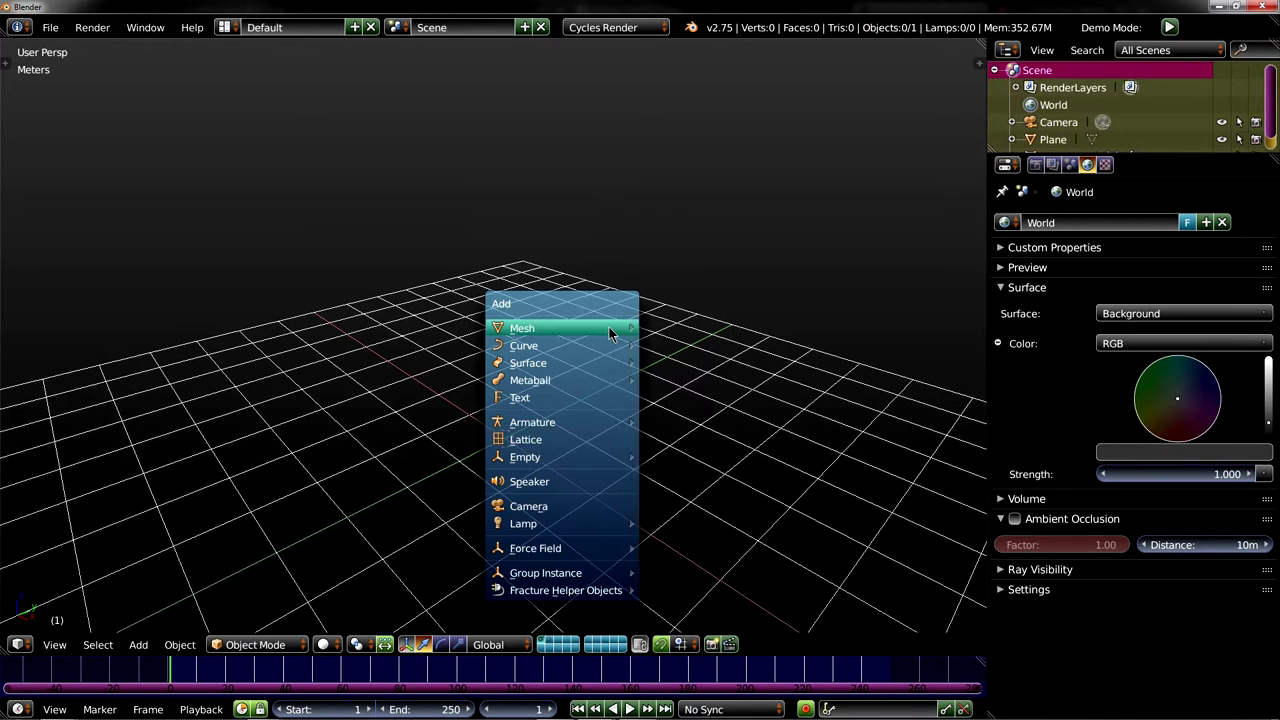
pyautogui.moveTo(612, 330)
pyautogui.click(714, 381)
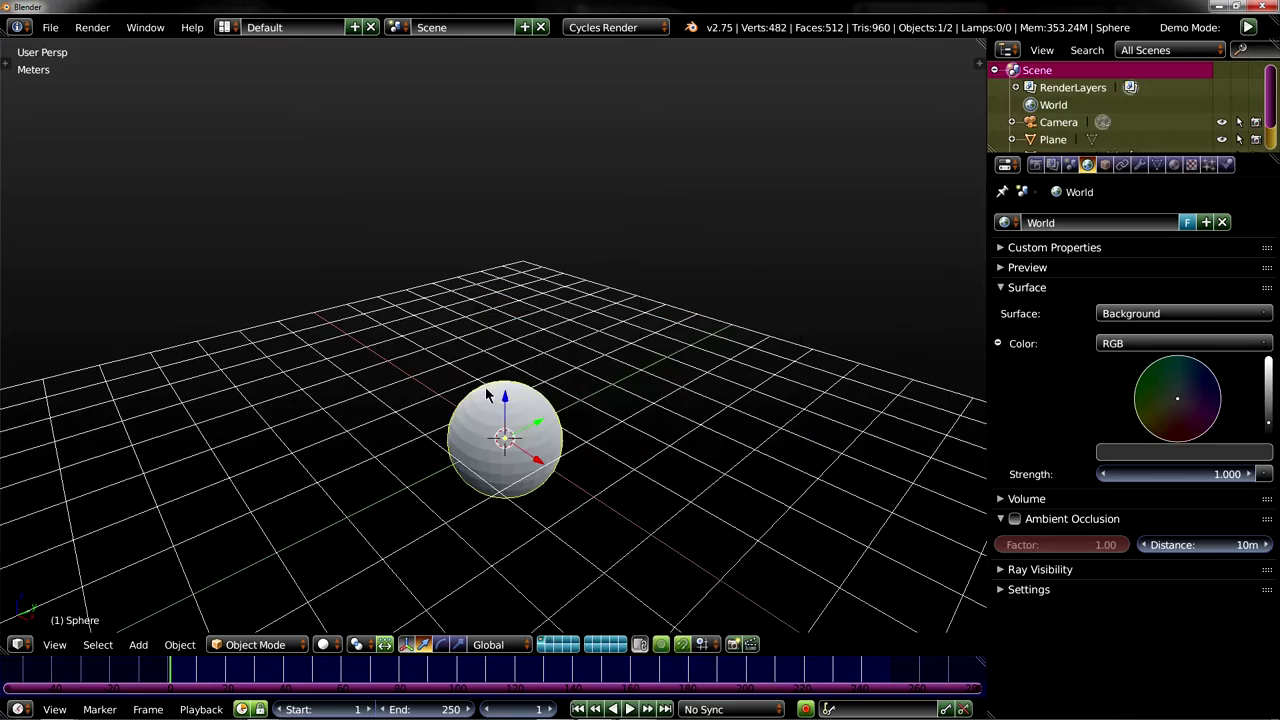
pyautogui.press('Tab')
pyautogui.scroll(3, 545, 450)
pyautogui.moveTo(545, 450); pyautogui.dragTo(510, 322, button='middle')
pyautogui.press('Tab')
pyautogui.press('x')
pyautogui.click(508, 320)
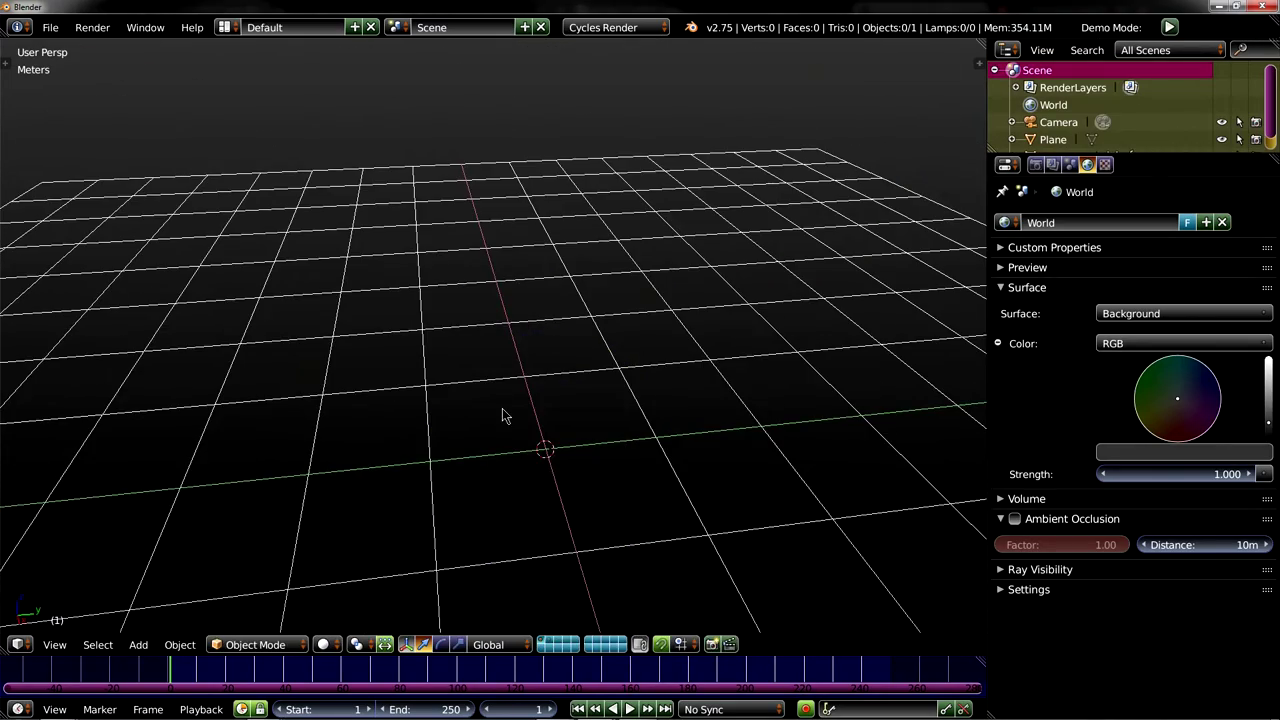
# - Add a plane mesh at the origin and scale it by 4
pyautogui.moveTo(506, 414); pyautogui.dragTo(605, 285, button='middle')
pyautogui.hotkey('shift', 'a')
pyautogui.moveTo(604, 278)
pyautogui.click(695, 278)
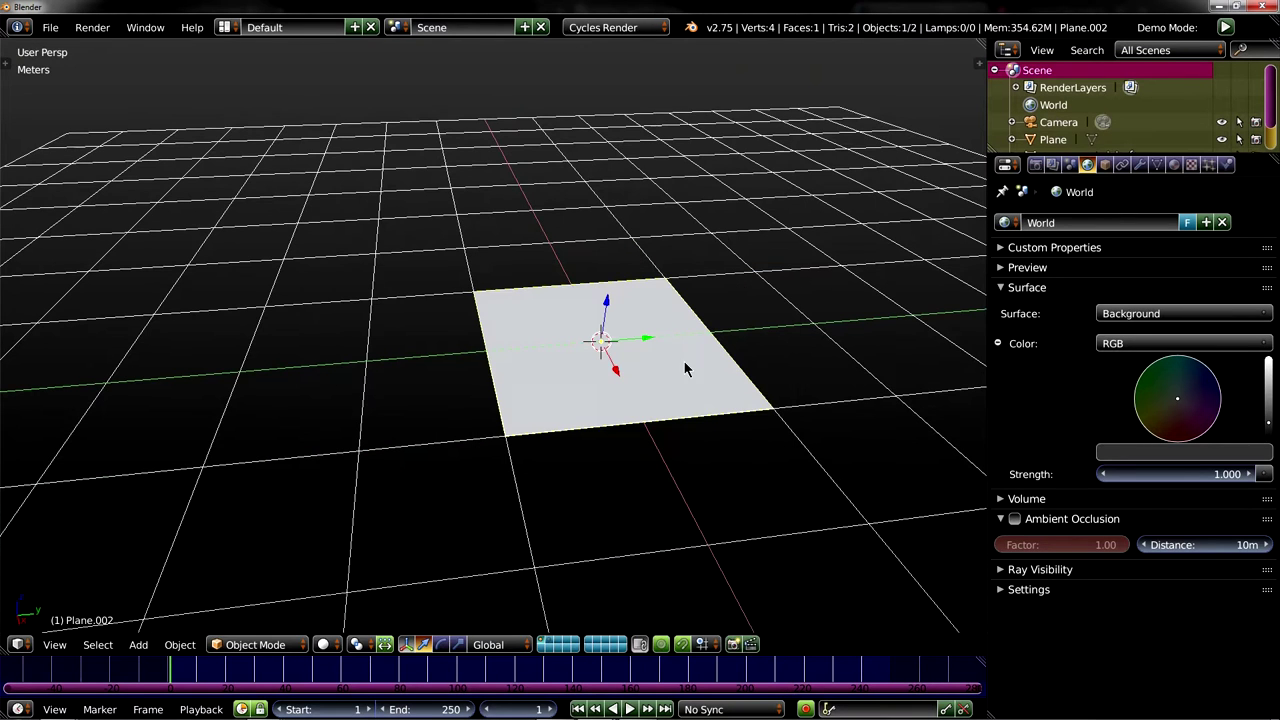
pyautogui.write('s4')
pyautogui.press('Return')
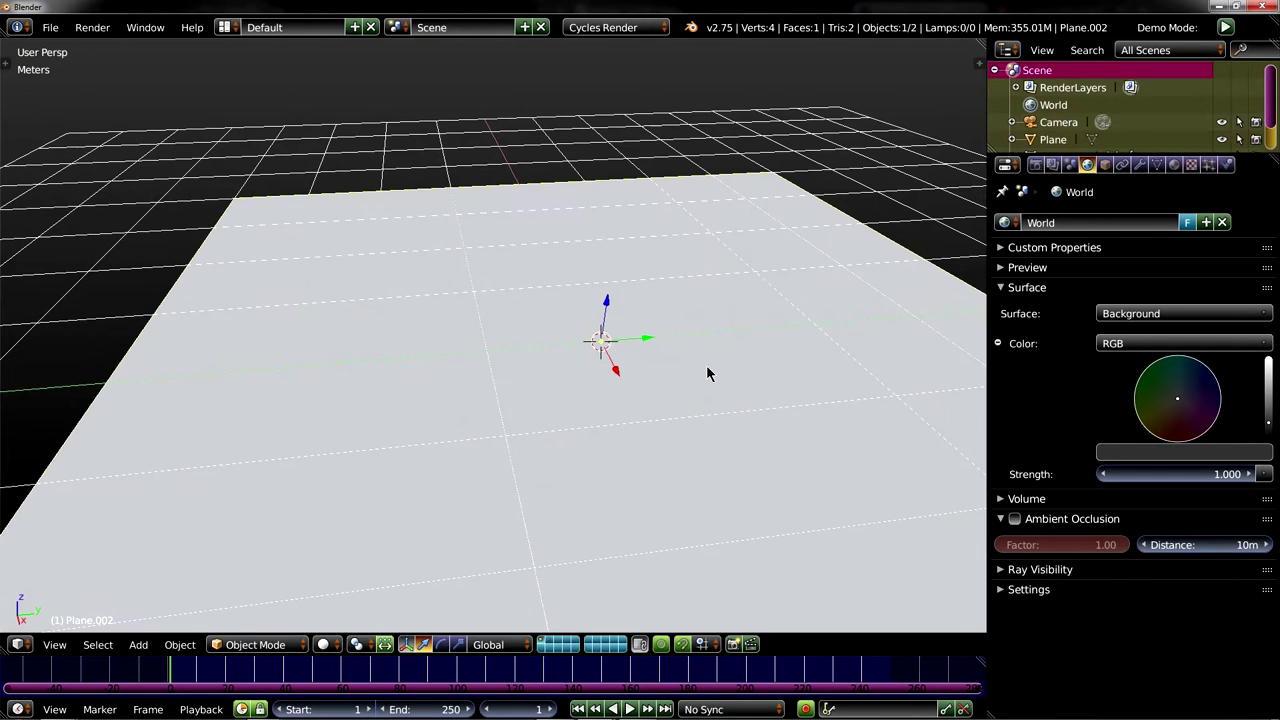
# - Move the plane up 4 m along the global Z axis
pyautogui.scroll(-3, 734, 334)
pyautogui.scroll(3, 673, 337)
pyautogui.moveTo(673, 337); pyautogui.dragTo(693, 325, button='middle')
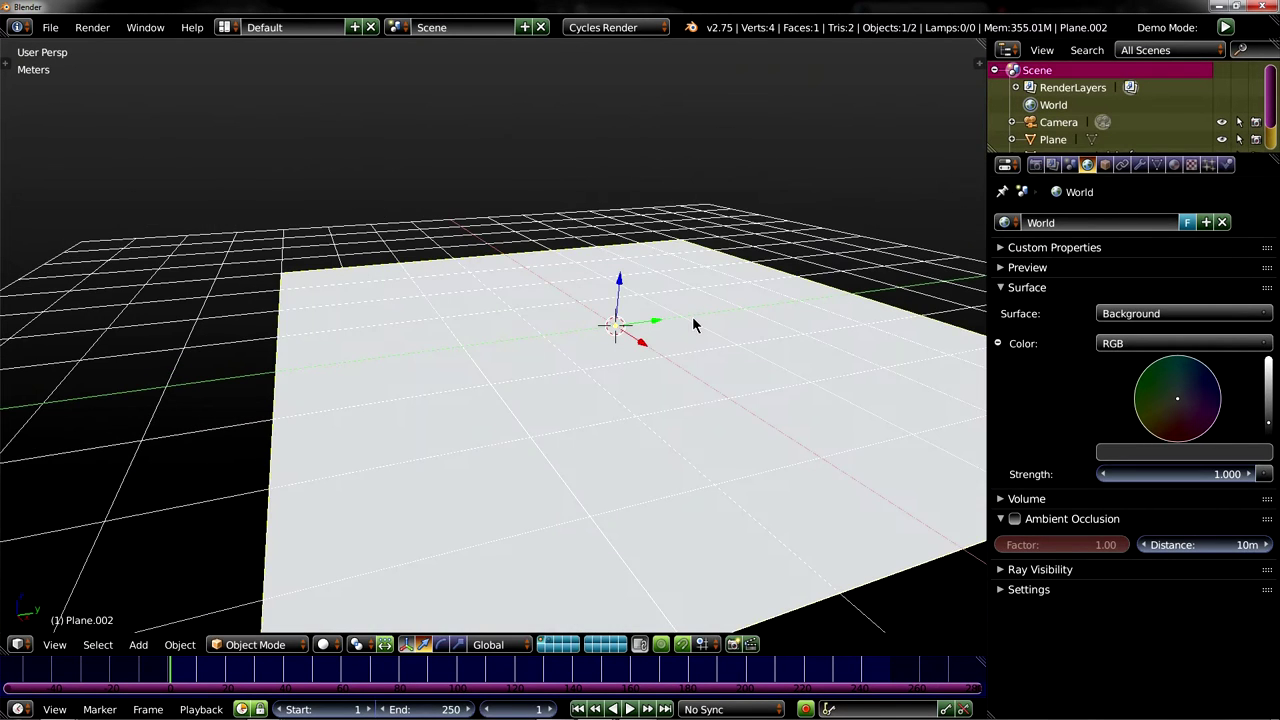
pyautogui.write('gz2')
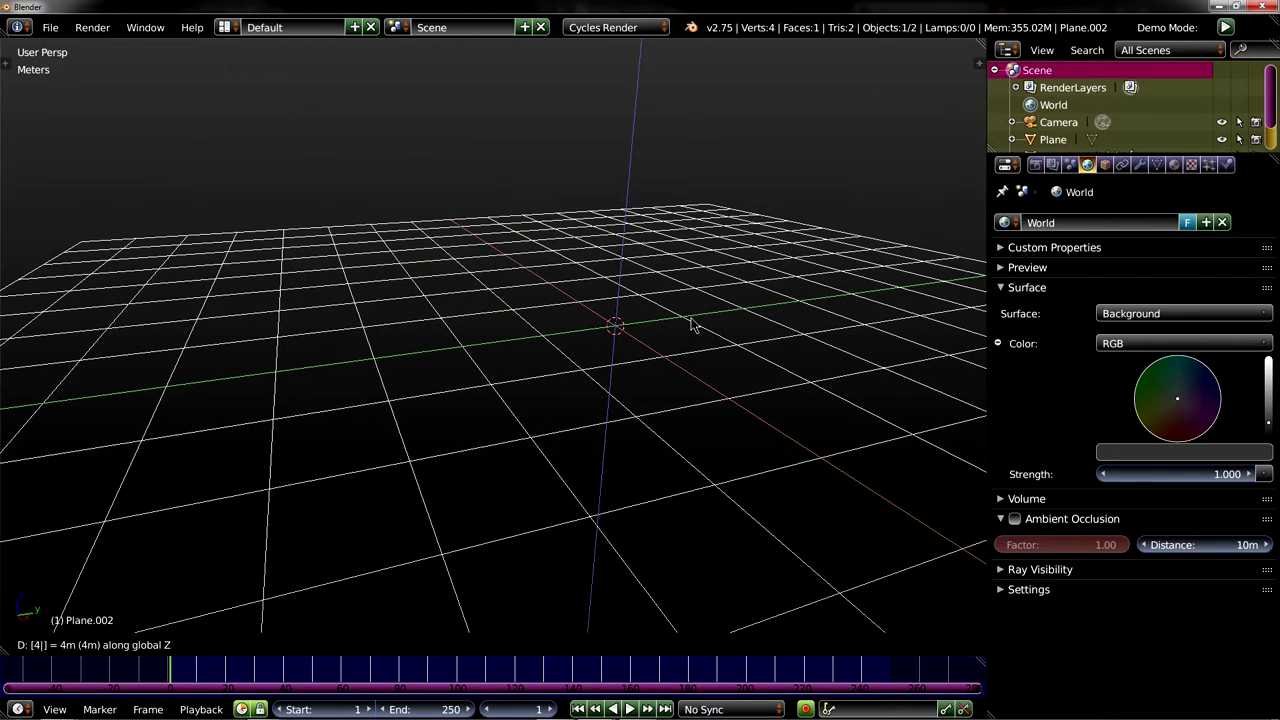
pyautogui.press('Return')
pyautogui.moveTo(690, 324); pyautogui.dragTo(606, 371, button='middle')
# - Subdivide the whole plane in Edit Mode with 10 cuts
pyautogui.press('Tab')
pyautogui.press('t')
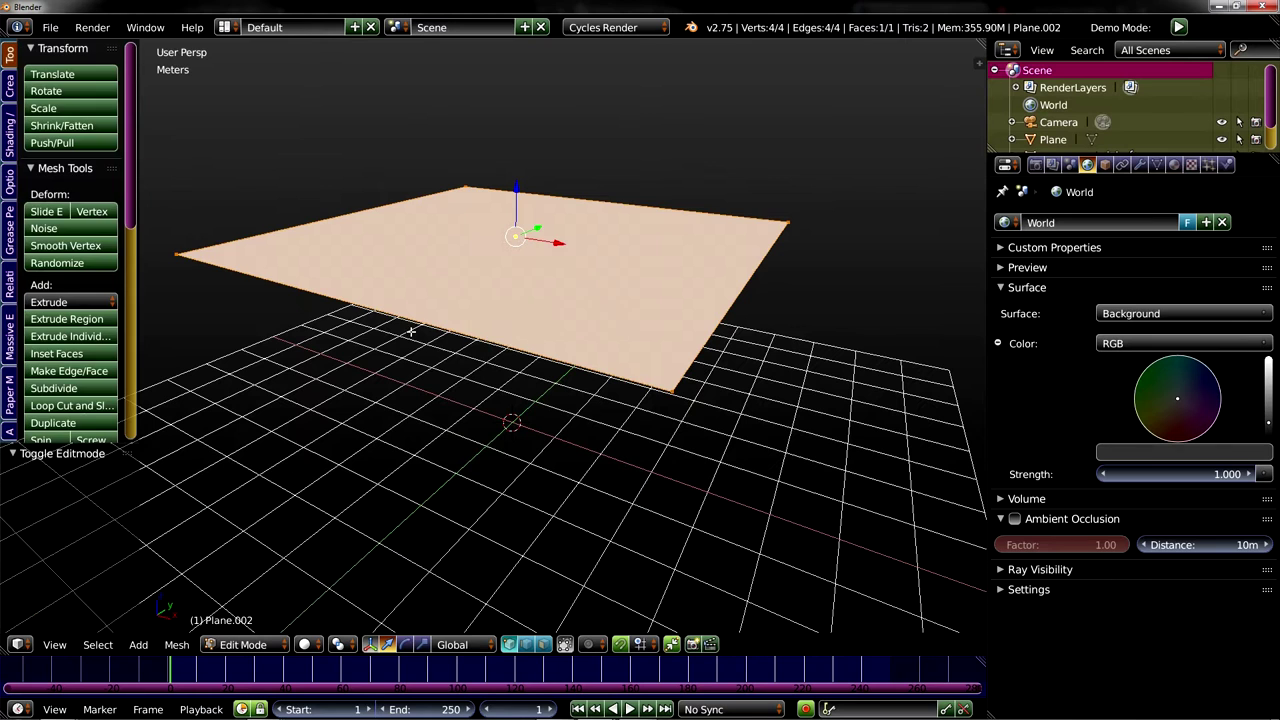
pyautogui.press('w')
pyautogui.click(345, 295)
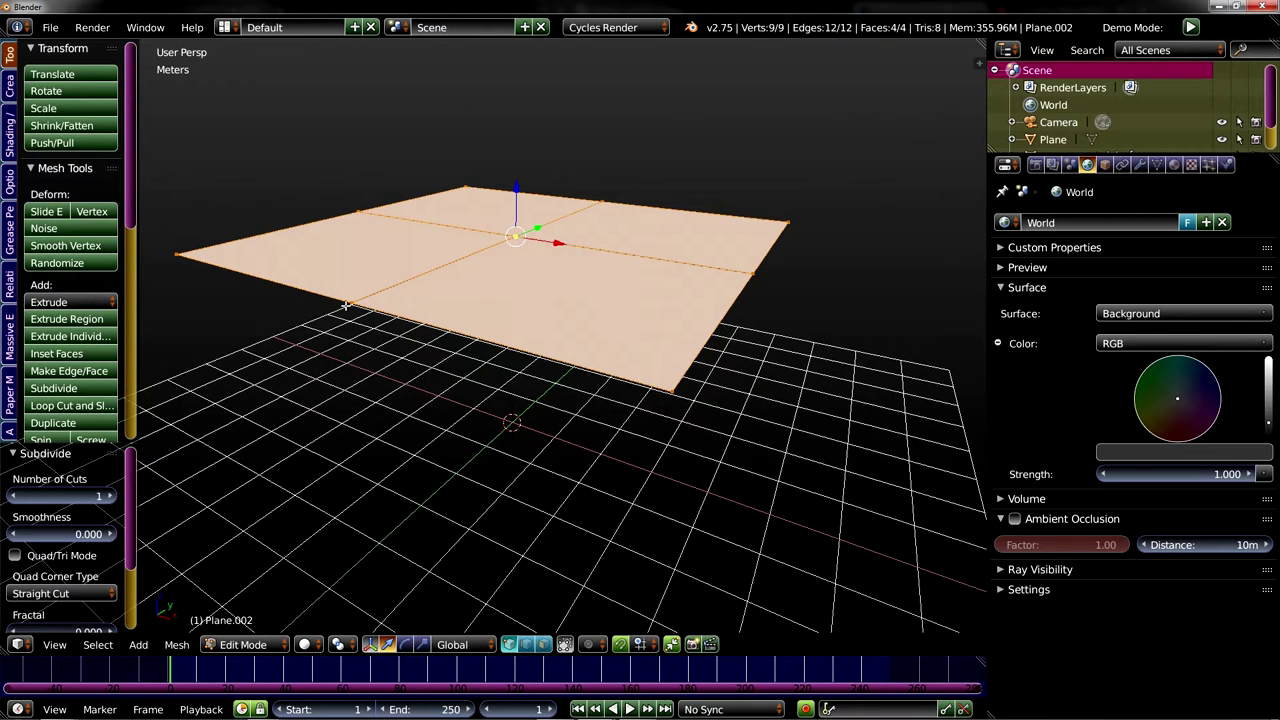
pyautogui.click(98, 494)
pyautogui.write('10')
pyautogui.press('Return')
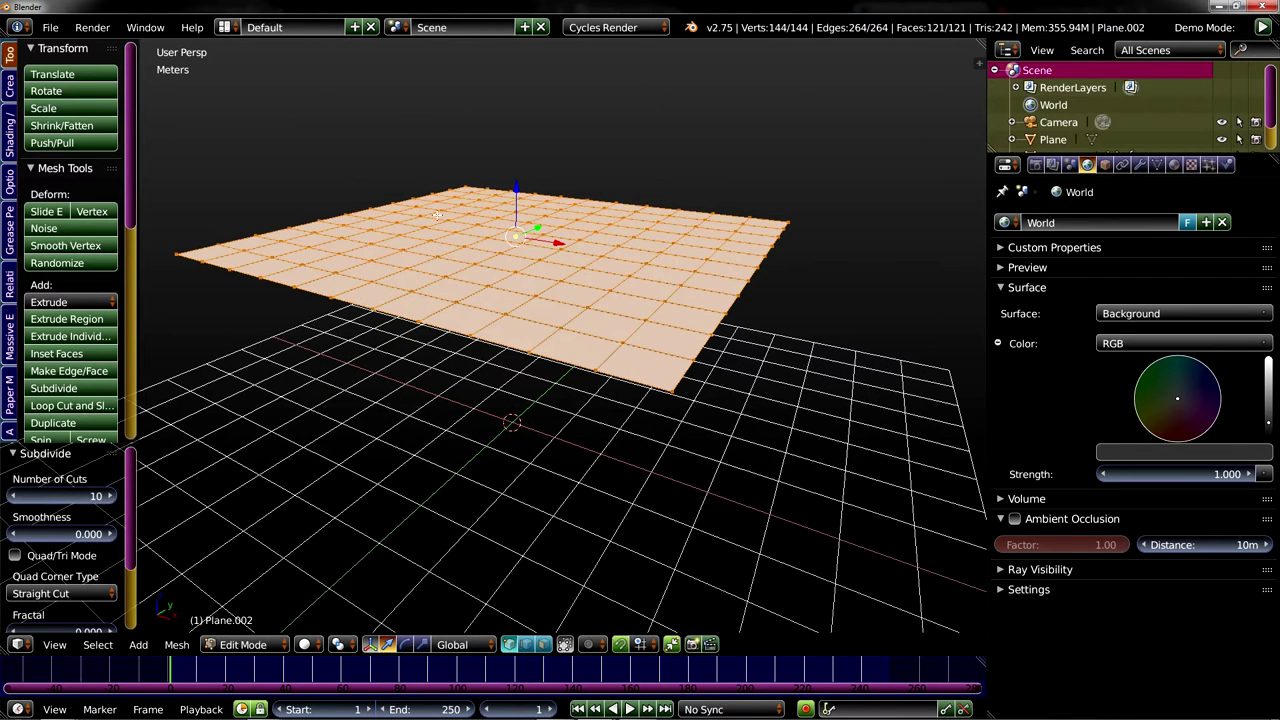
# - Subdivide the gridded plane a second time with 3 cuts
pyautogui.moveTo(441, 201); pyautogui.dragTo(465, 247, button='middle')
pyautogui.press('w')
pyautogui.click(474, 234)
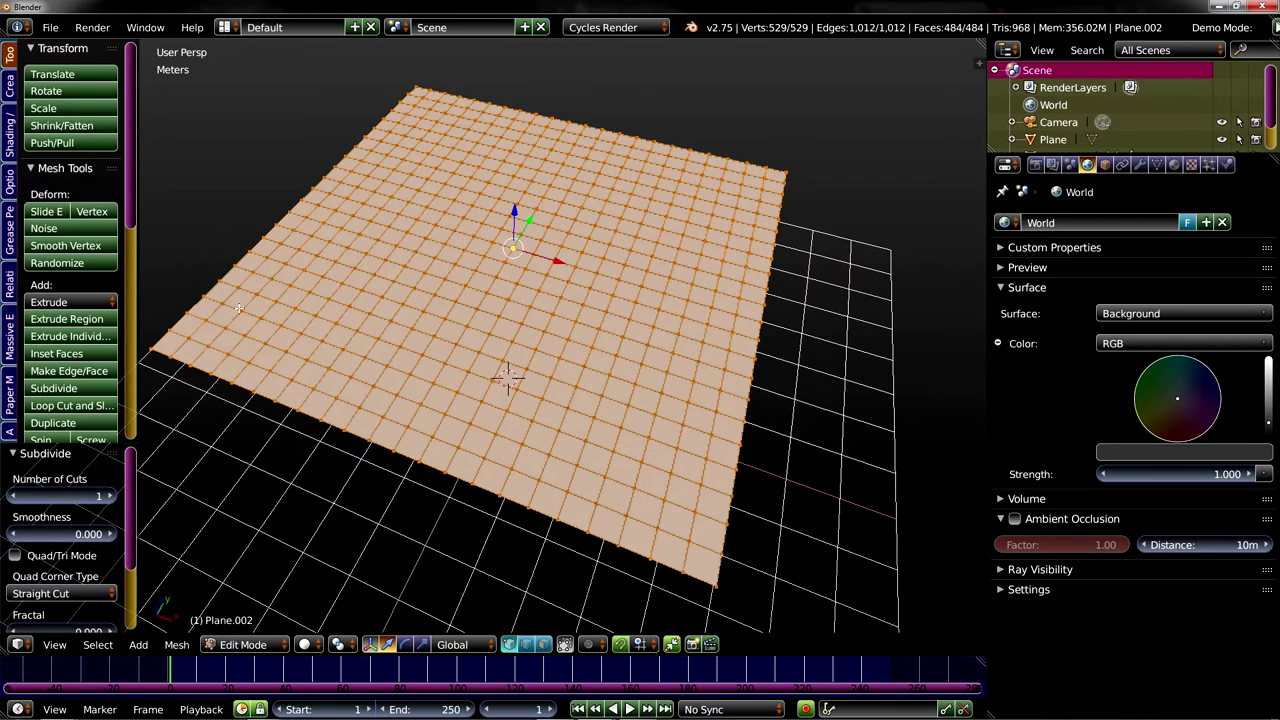
pyautogui.hotkey('shift', 'r')
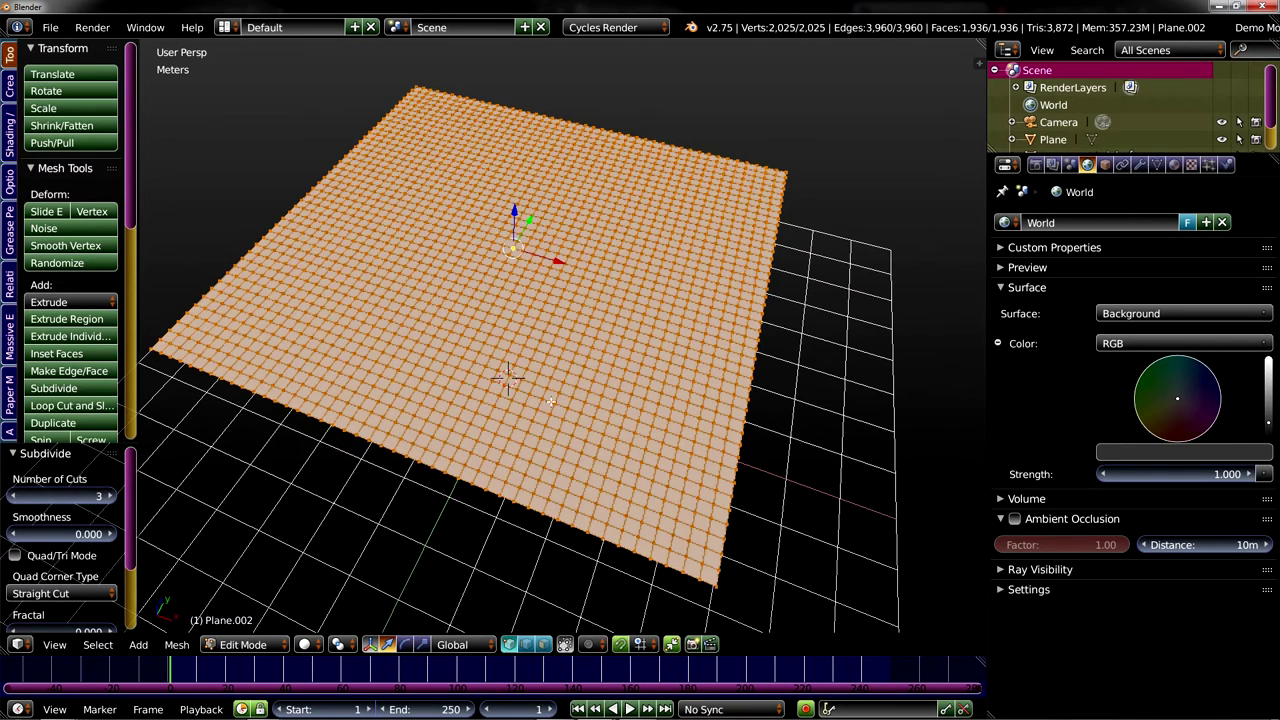
pyautogui.press('t')
# - Show the plane in top orthographic view, split the 3D viewport vertically and make one half a UV/Image Editor
pyautogui.moveTo(580, 300); pyautogui.dragTo(591, 341, button='middle')
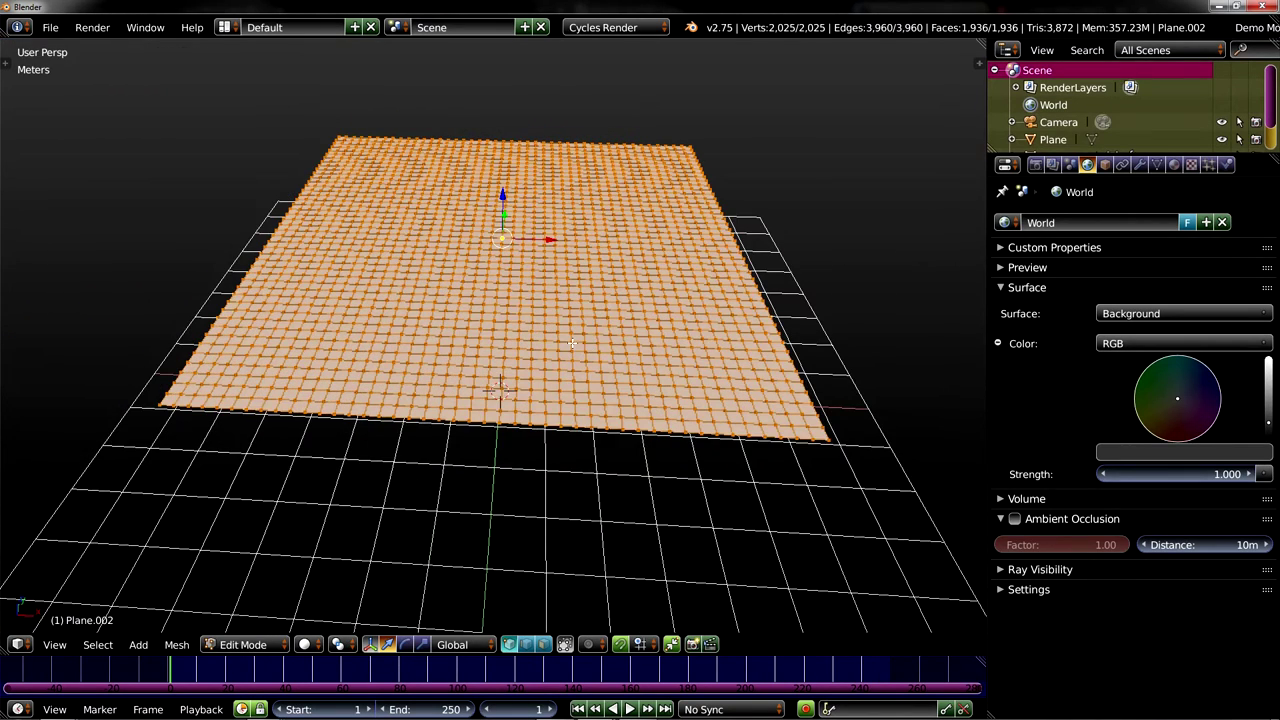
pyautogui.press('KP_7')
pyautogui.press('KP_Decimal')
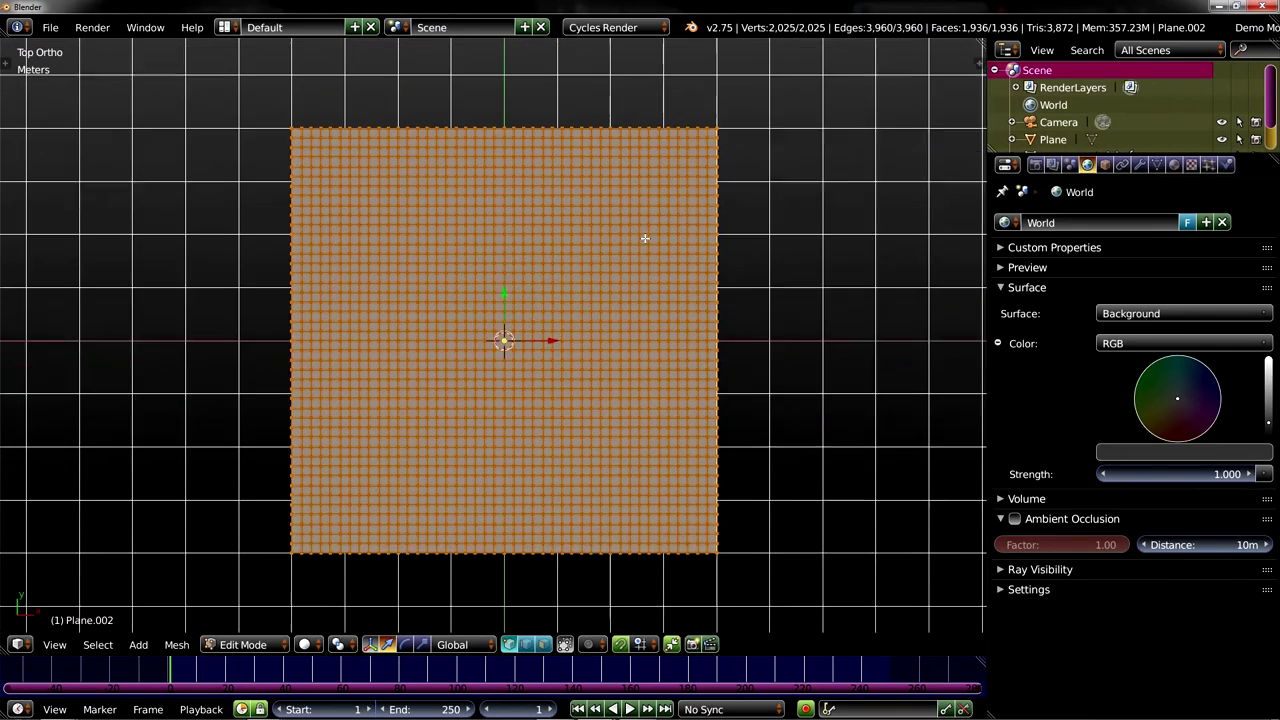
pyautogui.moveTo(978, 48); pyautogui.dragTo(577, 116)
pyautogui.moveTo(483, 116); pyautogui.dragTo(483, 116)
pyautogui.click(500, 644)
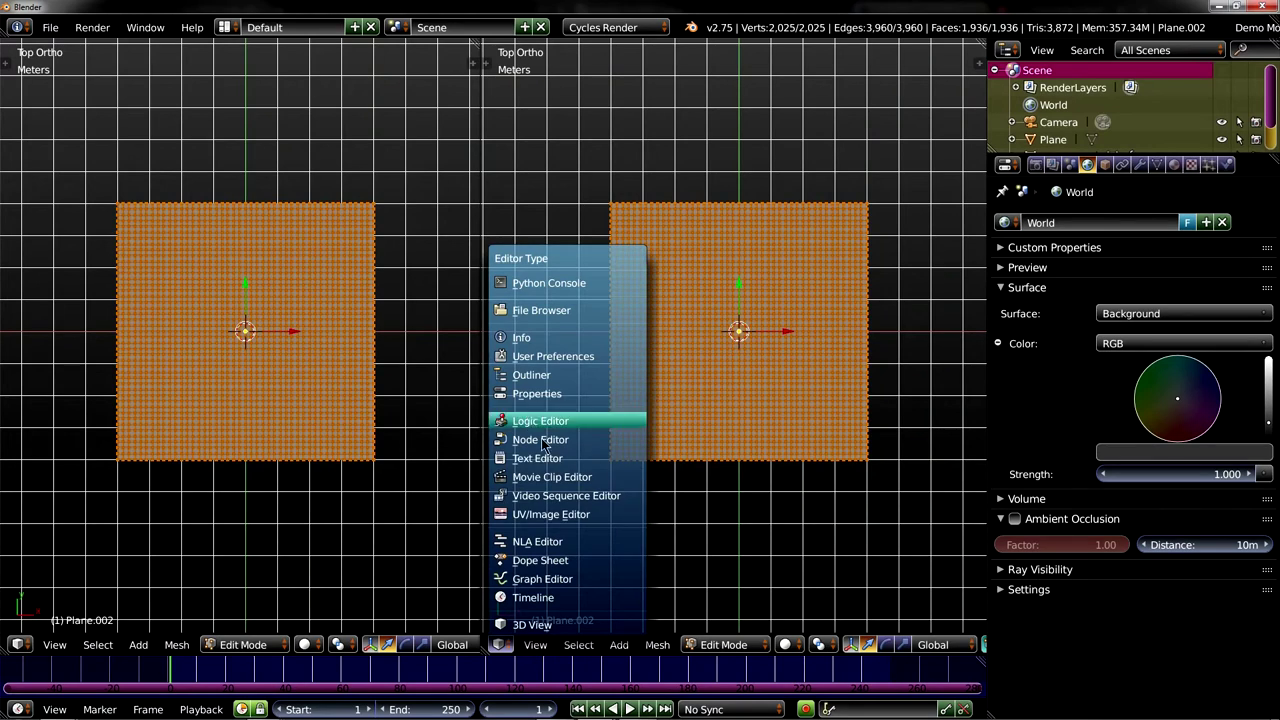
pyautogui.click(580, 516)
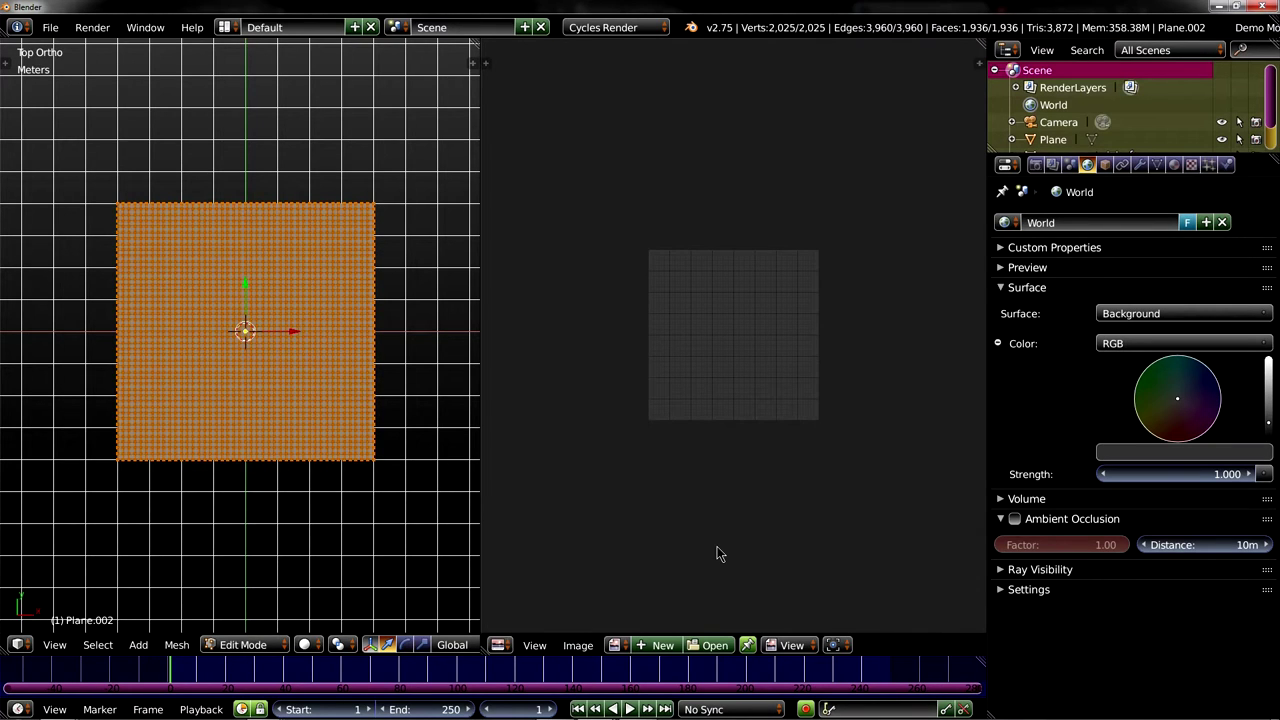
pyautogui.hotkey('shift', 'F3')
pyautogui.press('n')
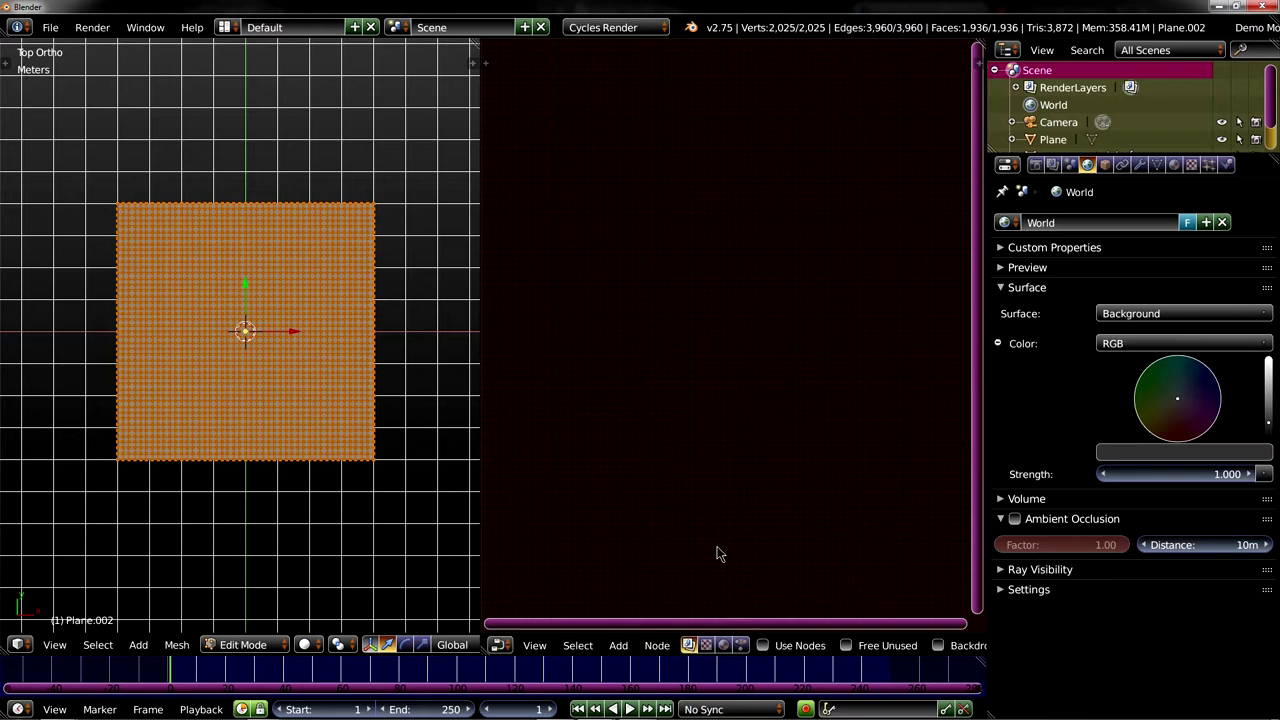
pyautogui.click(500, 645)
pyautogui.hotkey('shift', 'F10')
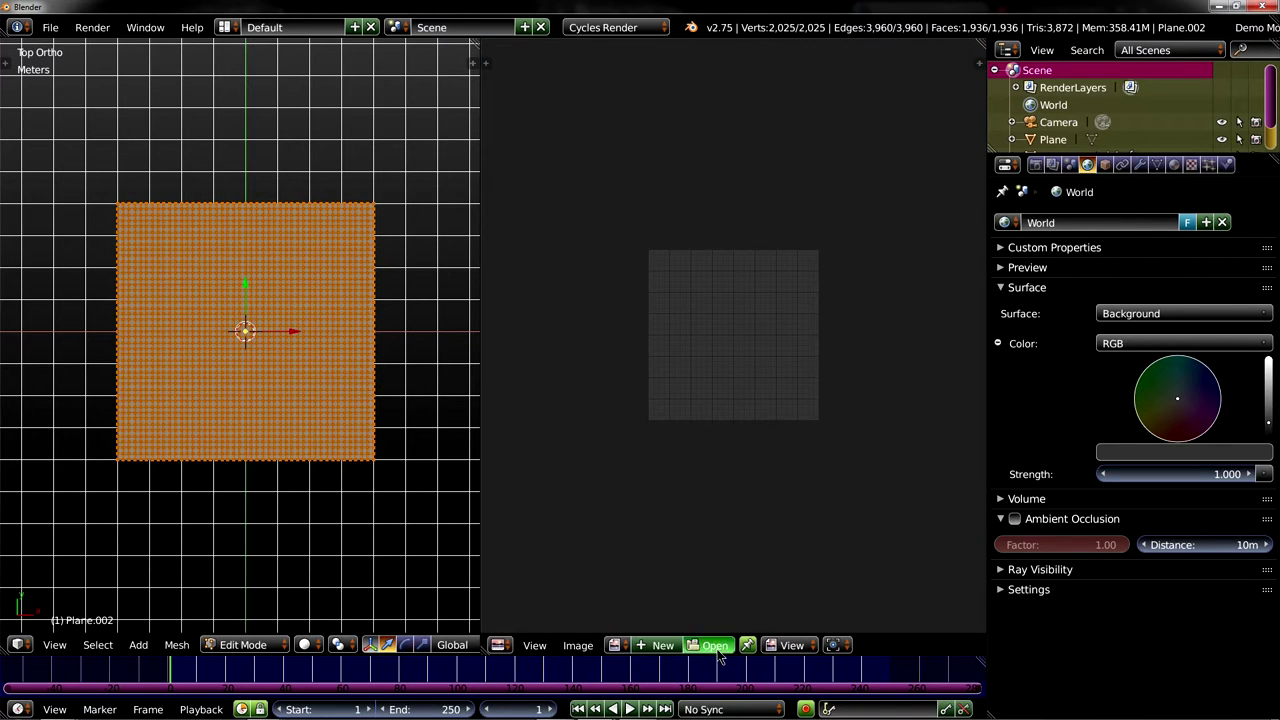
# - Open mars_1k_color.jpg from the planets texture folder in the UV/Image Editor
pyautogui.click(714, 646)
pyautogui.click(76, 456)
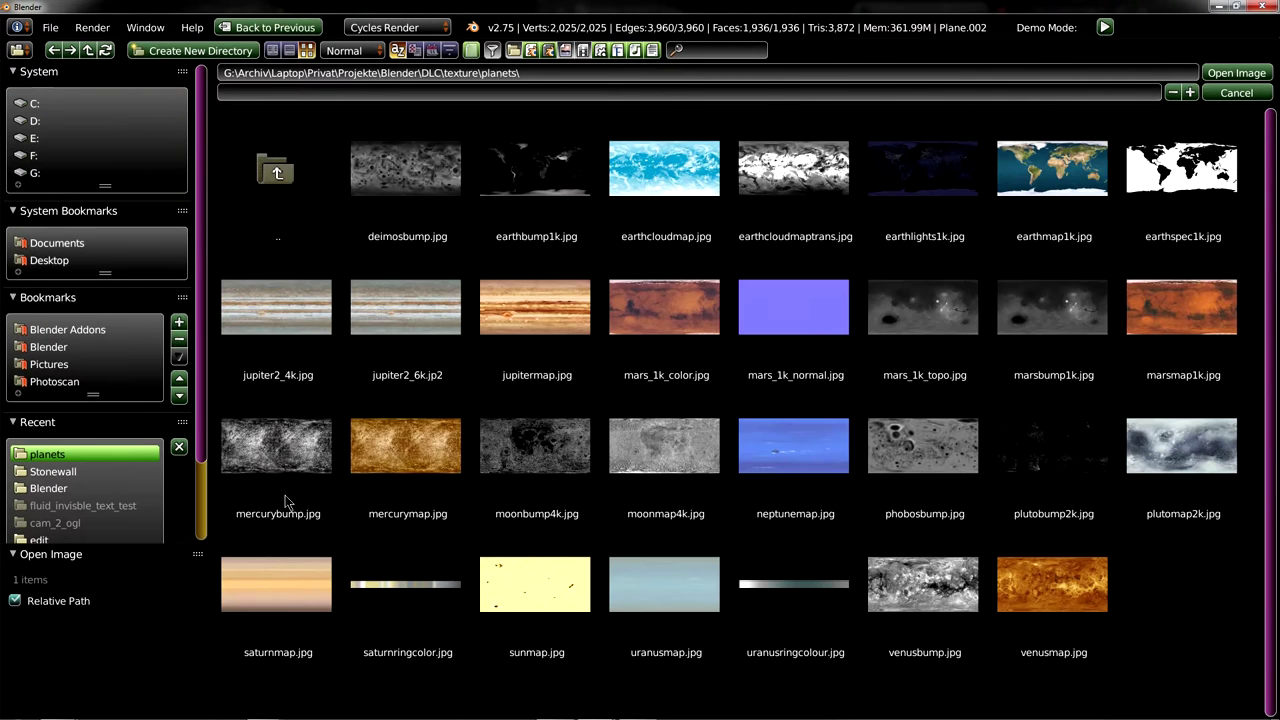
pyautogui.click(688, 324)
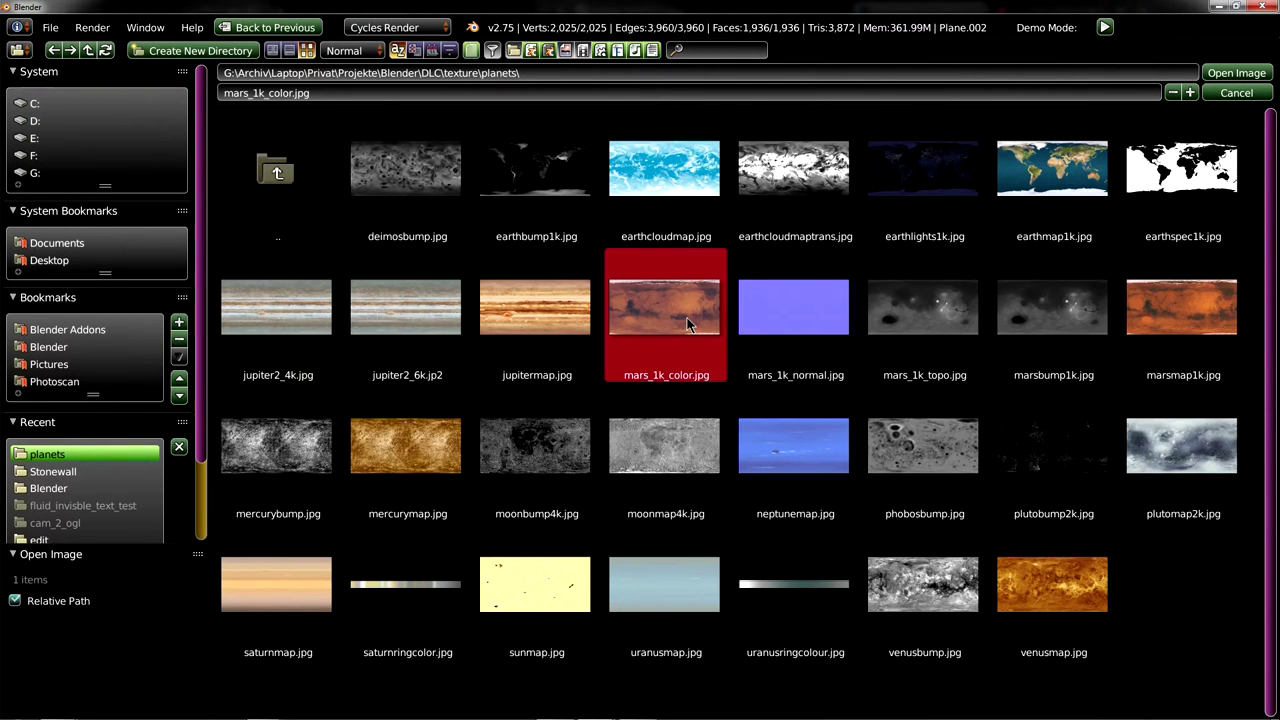
pyautogui.doubleClick(688, 324)
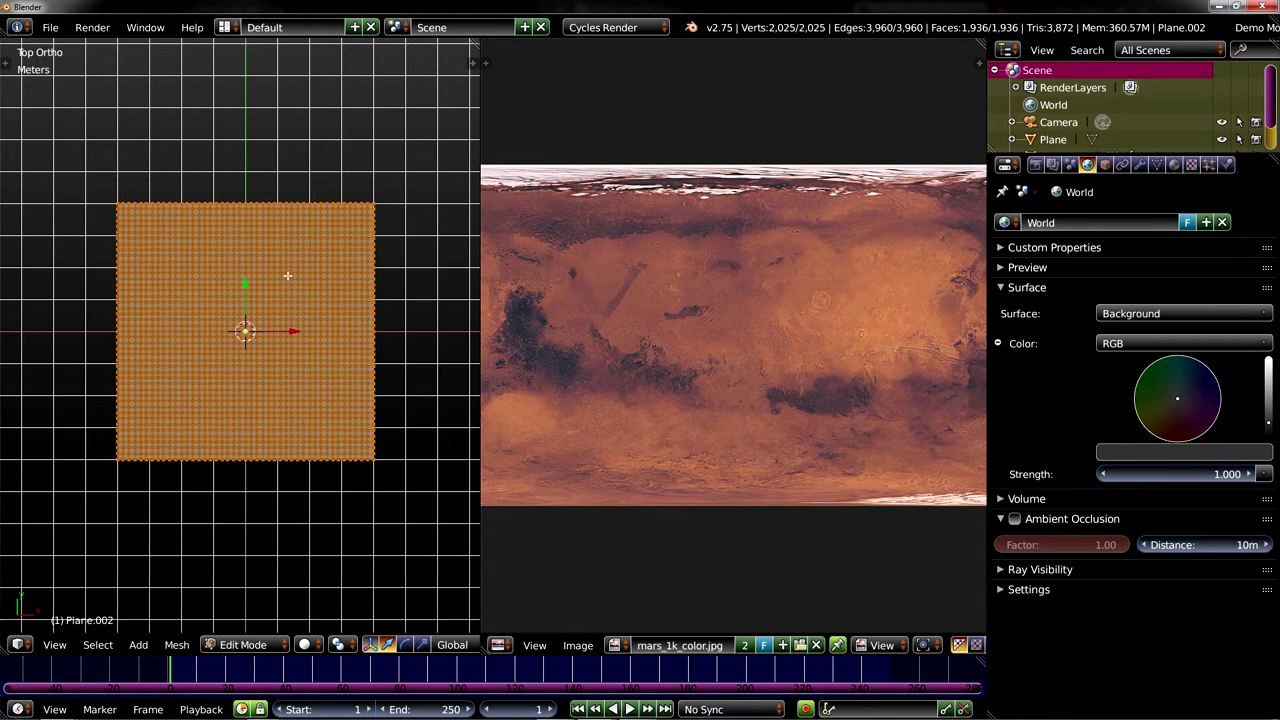
# - Unwrap the whole gridded plane over the Mars image and widen the 3D viewport across most of the UV/Image Editor's space
pyautogui.press('u')
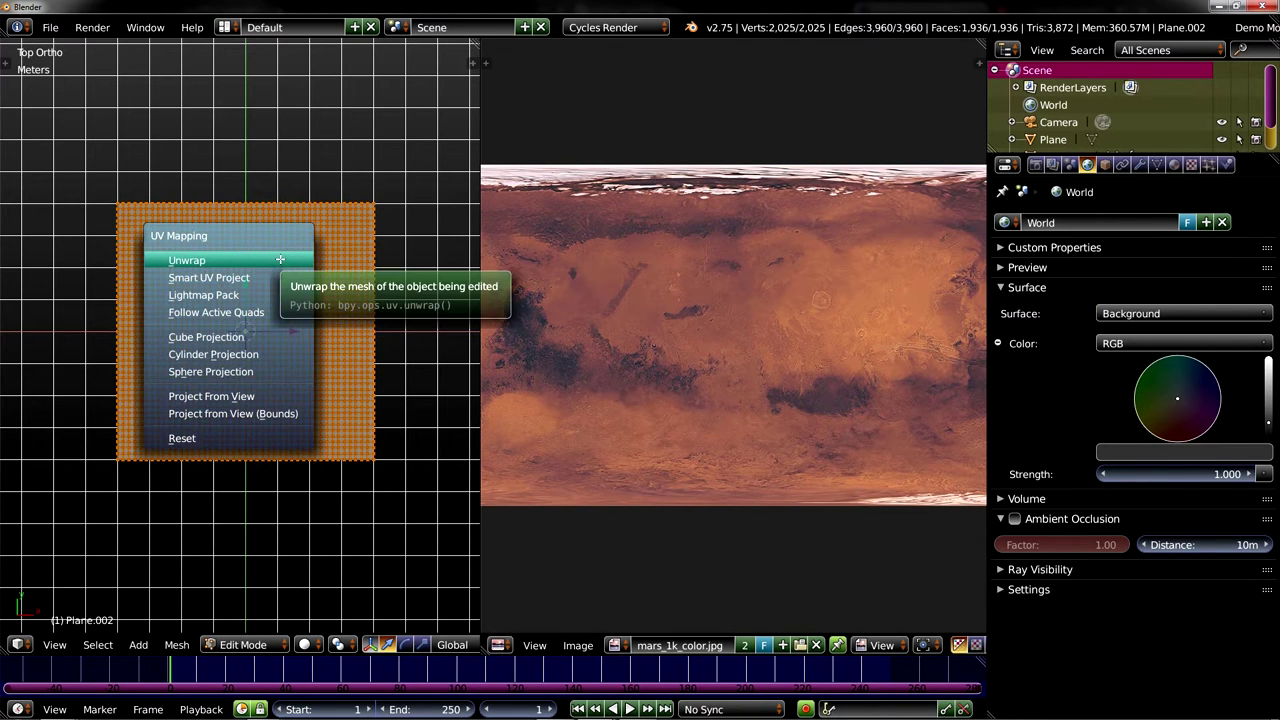
pyautogui.click(280, 260)
pyautogui.scroll(-2, 768, 336)
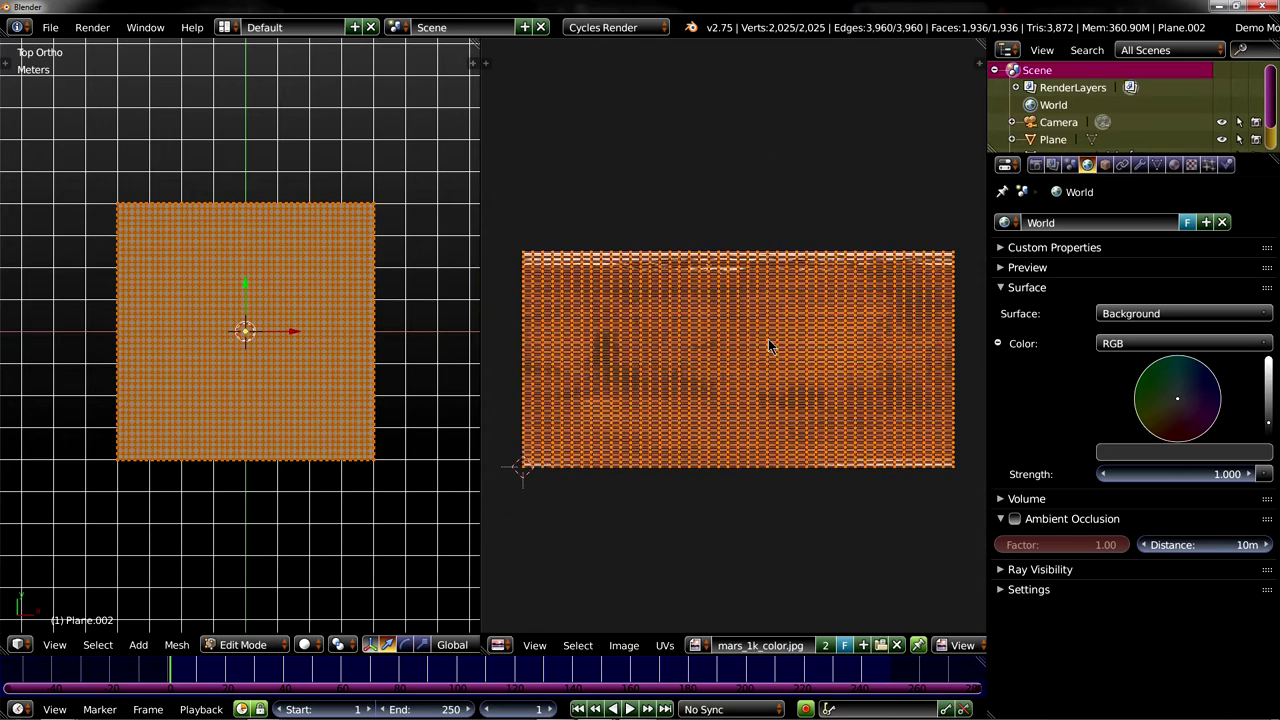
pyautogui.moveTo(264, 283); pyautogui.dragTo(270, 246, button='middle')
pyautogui.moveTo(481, 109); pyautogui.dragTo(907, 109)
pyautogui.moveTo(660, 270); pyautogui.dragTo(623, 258, button='middle')
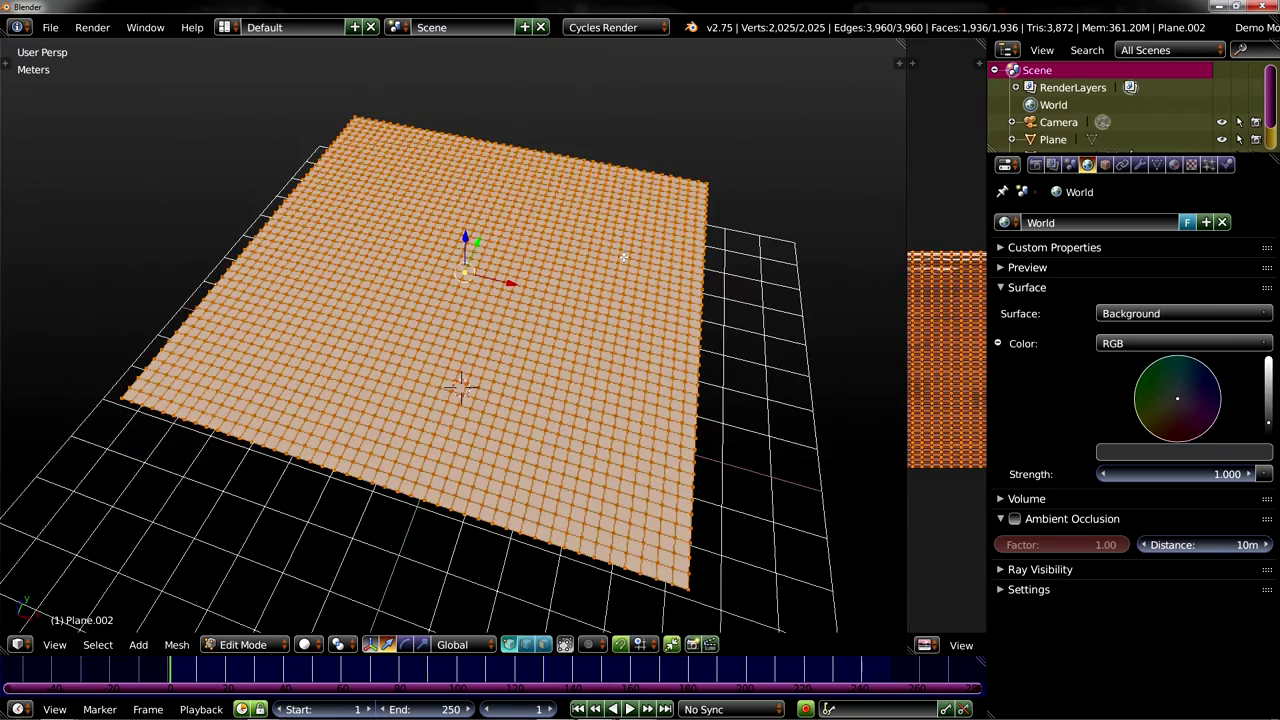
# - Warp the whole grid in right orthographic view with a warp angle of 180°
pyautogui.press('KP_3')
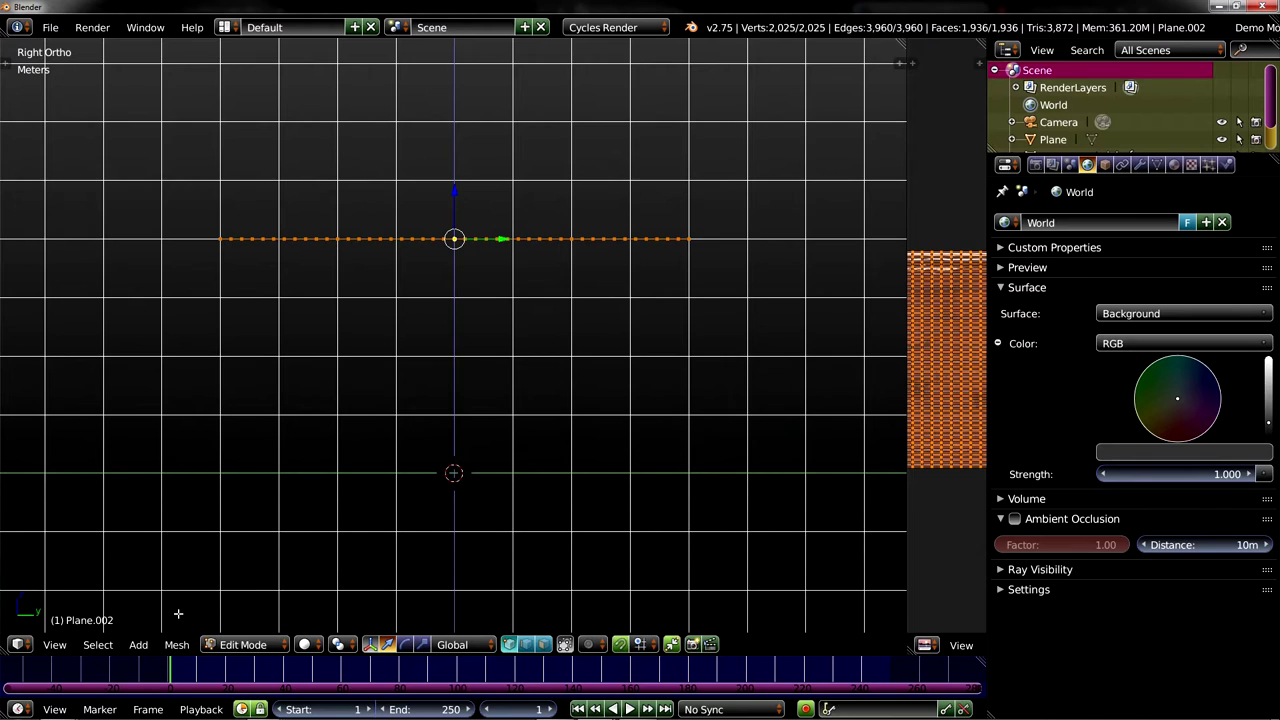
pyautogui.click(177, 645)
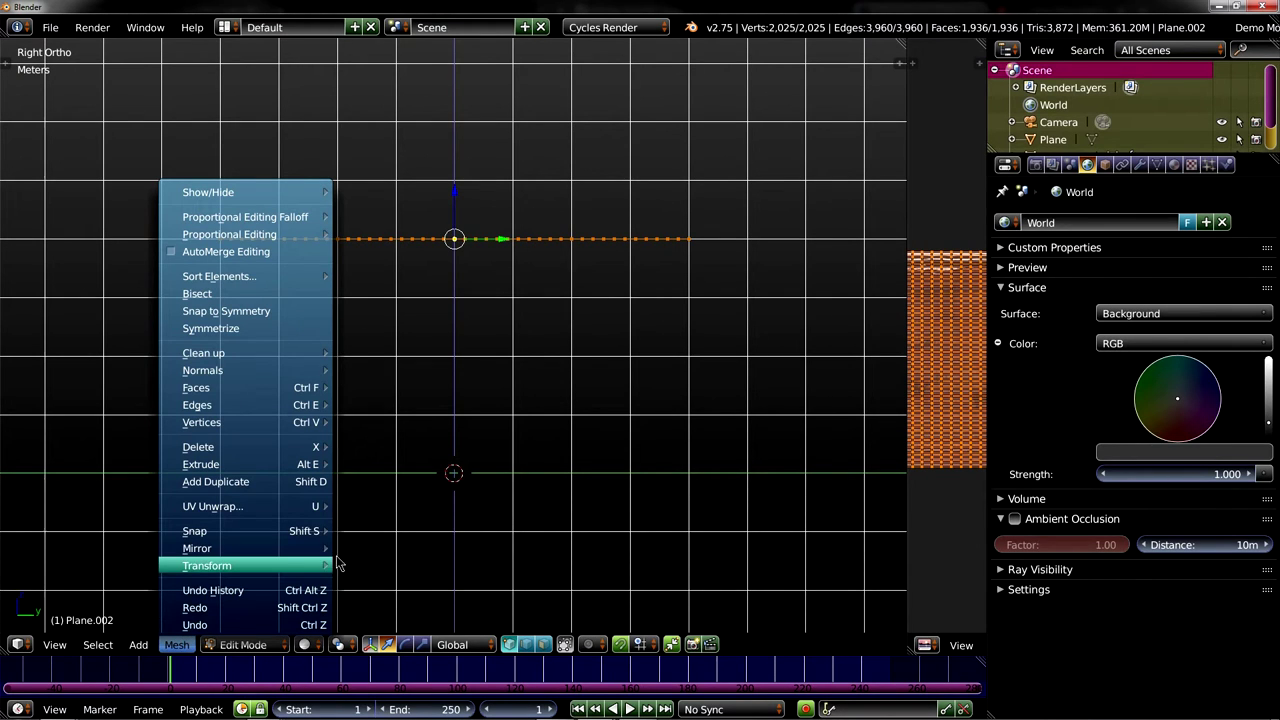
pyautogui.moveTo(316, 566)
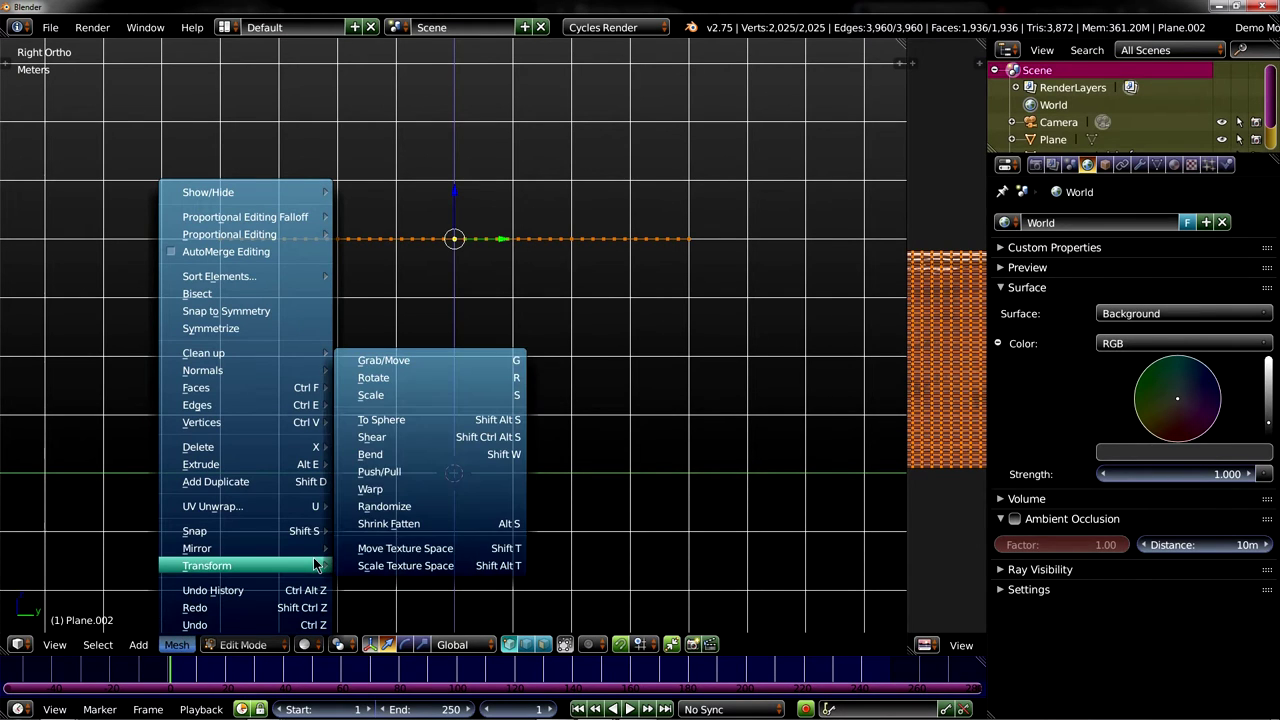
pyautogui.click(409, 492)
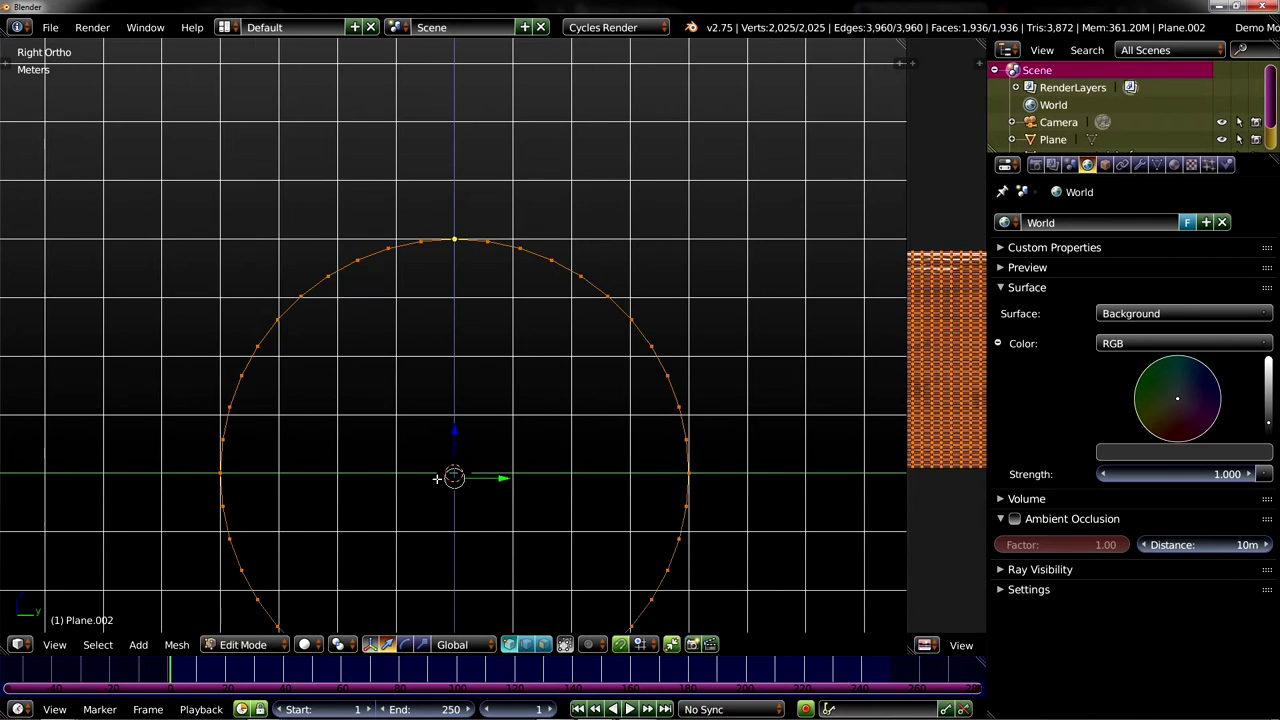
pyautogui.scroll(-1, 437, 478)
pyautogui.press('t')
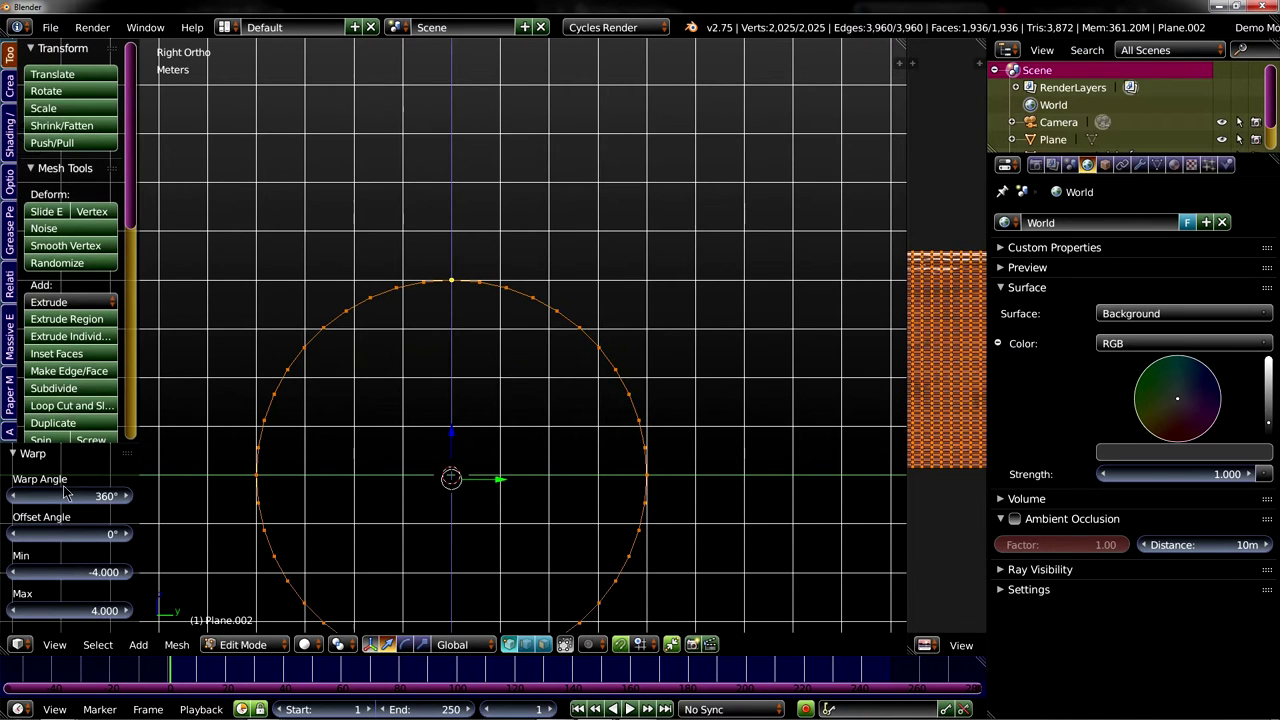
pyautogui.click(73, 492)
pyautogui.write('18')
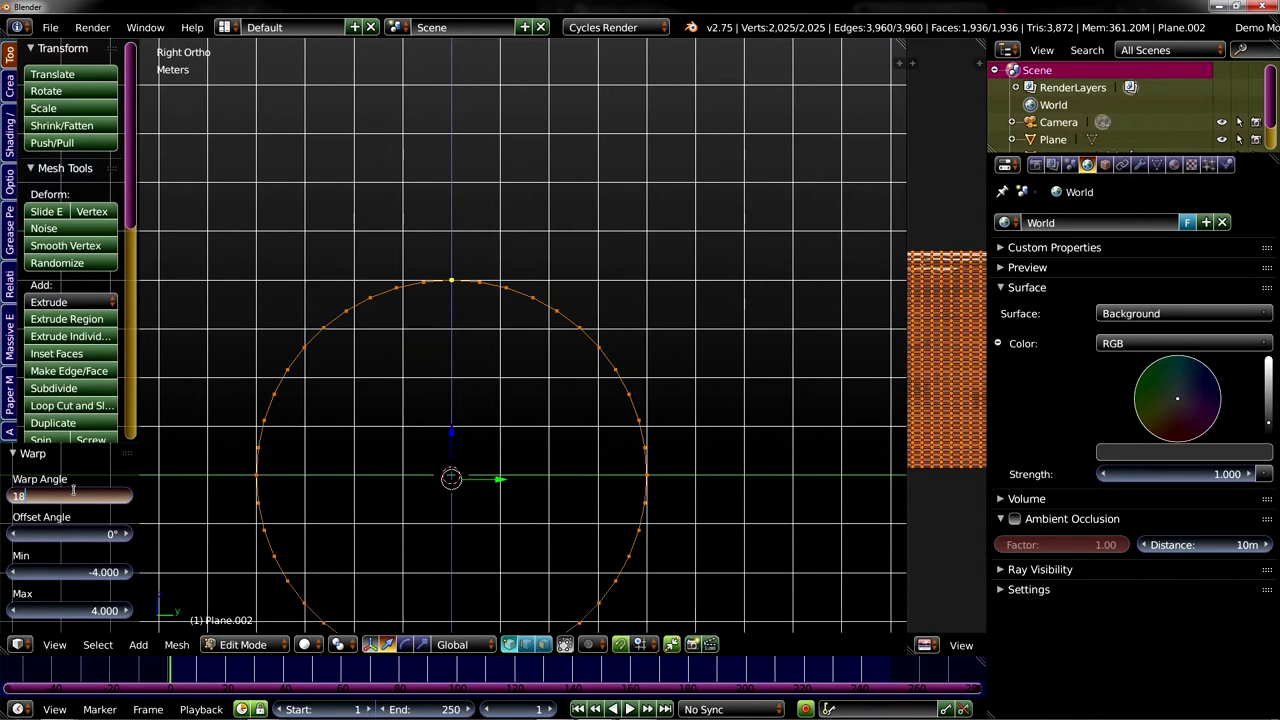
pyautogui.write('0')
pyautogui.press('Return')
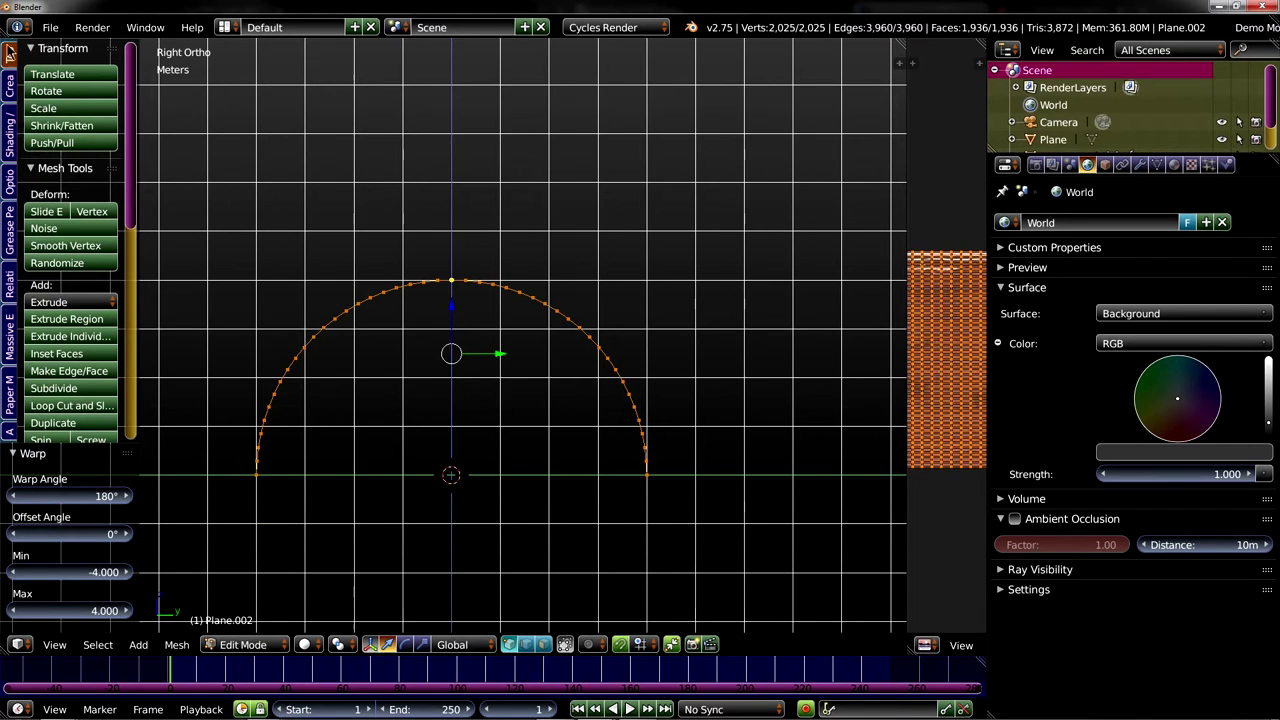
# - Warp the half-cylinder mesh in front orthographic view with a warp angle of 360°
pyautogui.press('KP_1')
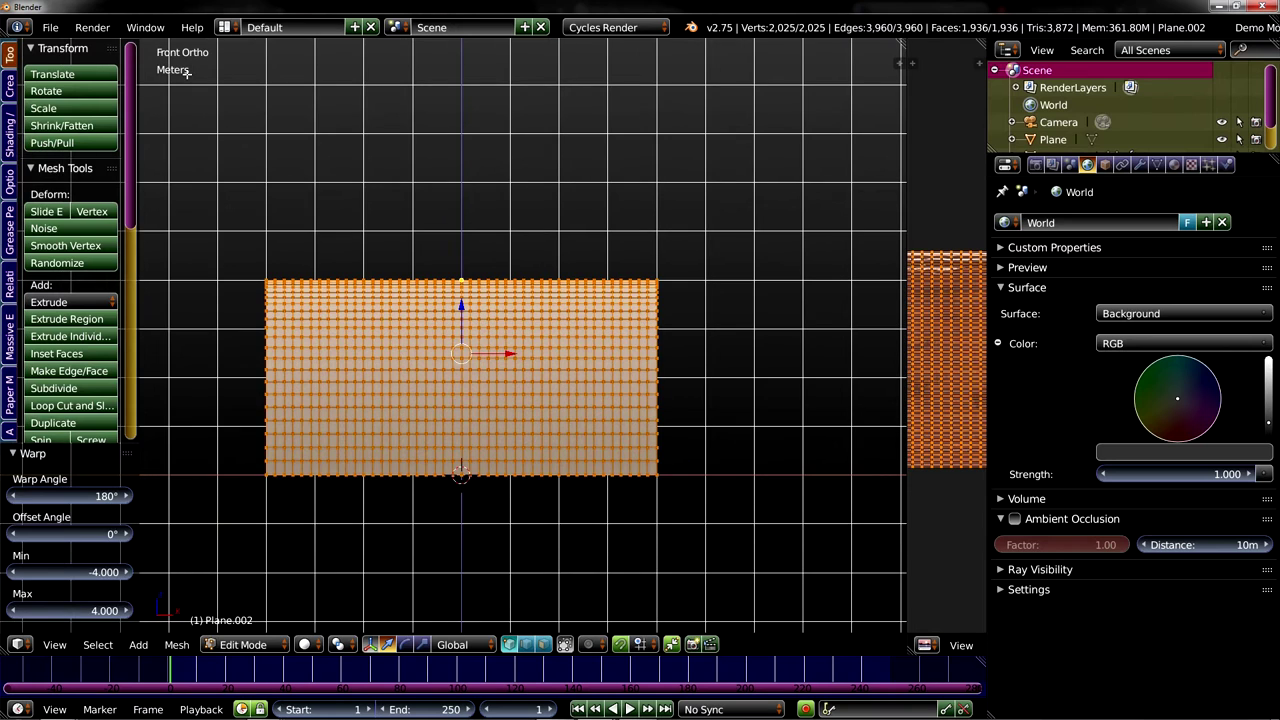
pyautogui.click(177, 645)
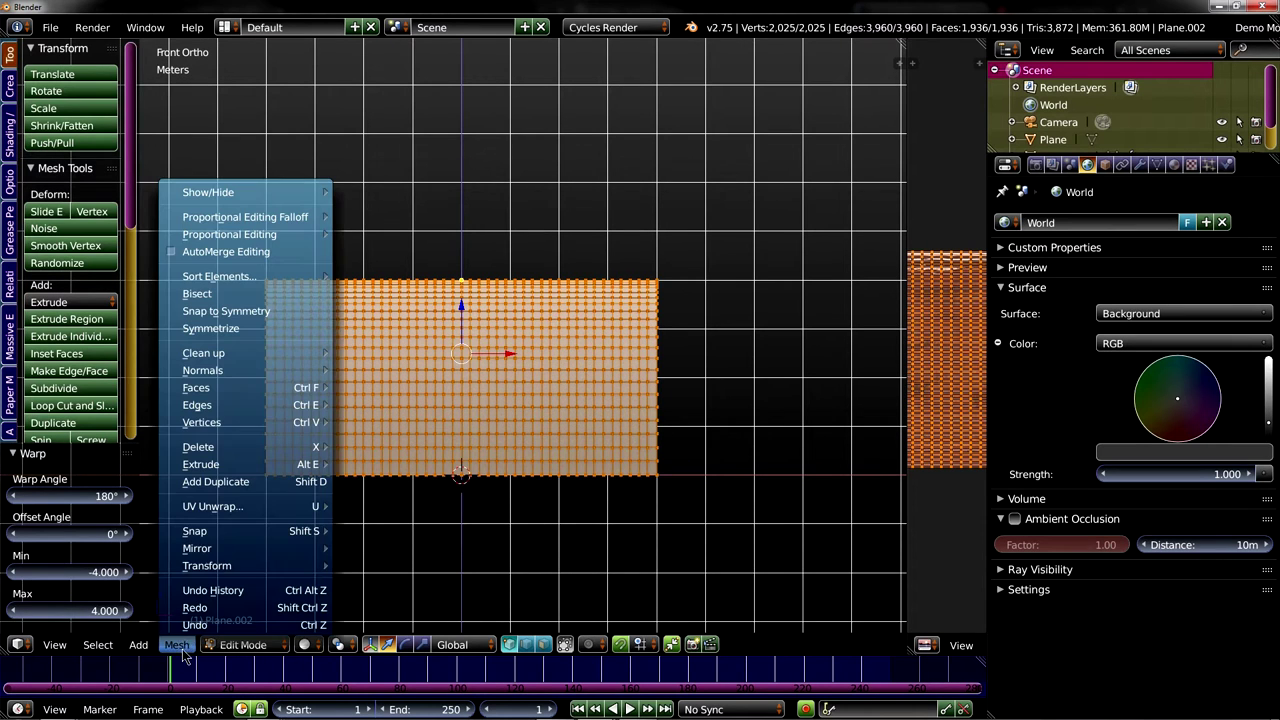
pyautogui.moveTo(305, 566)
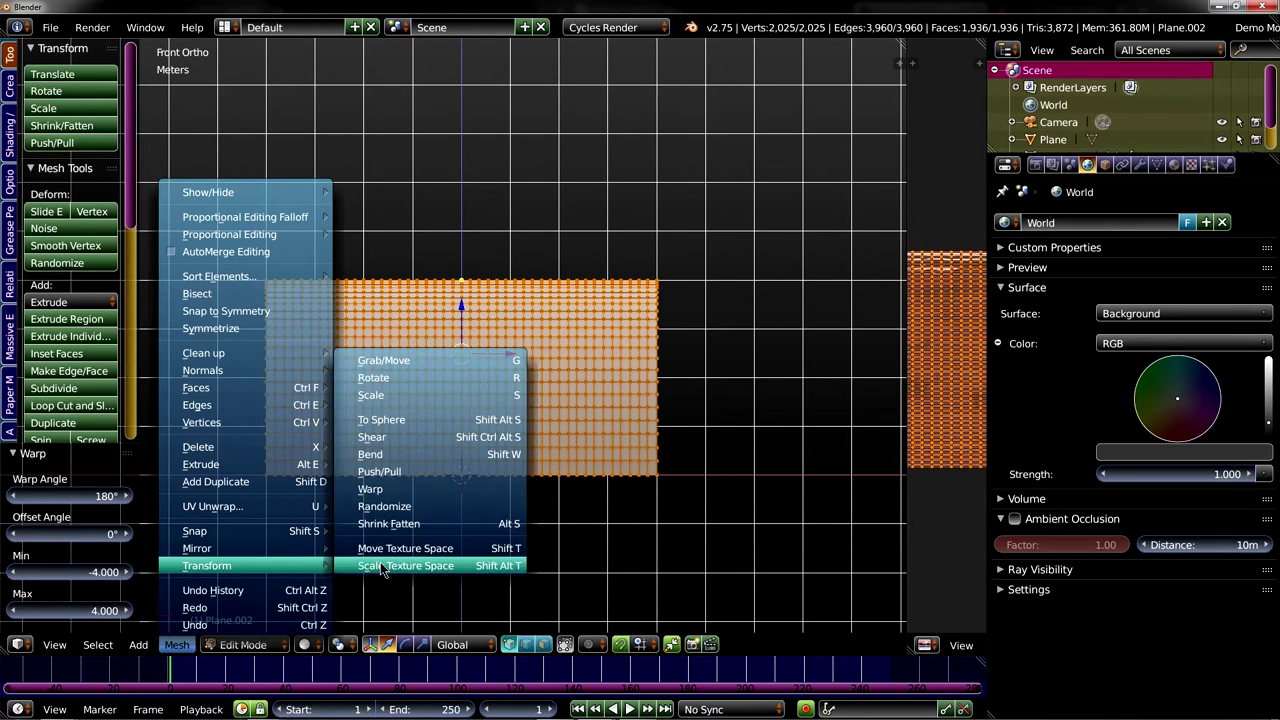
pyautogui.click(410, 489)
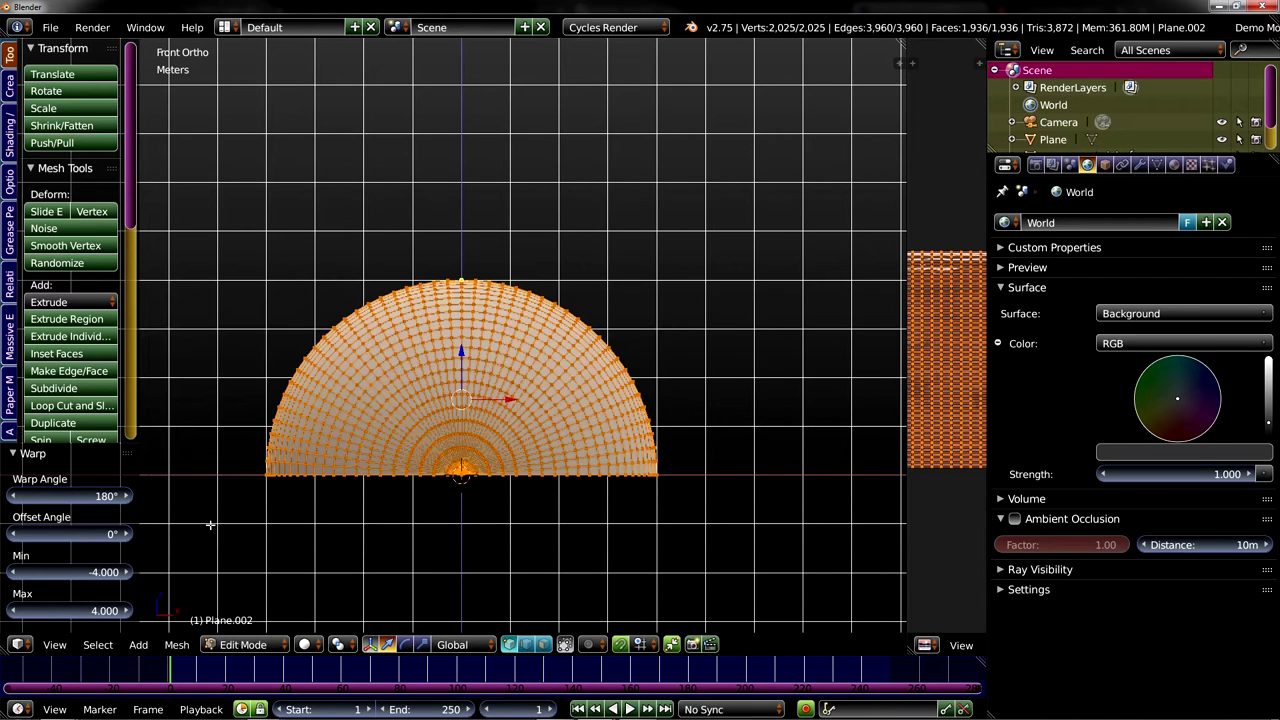
pyautogui.click(72, 495)
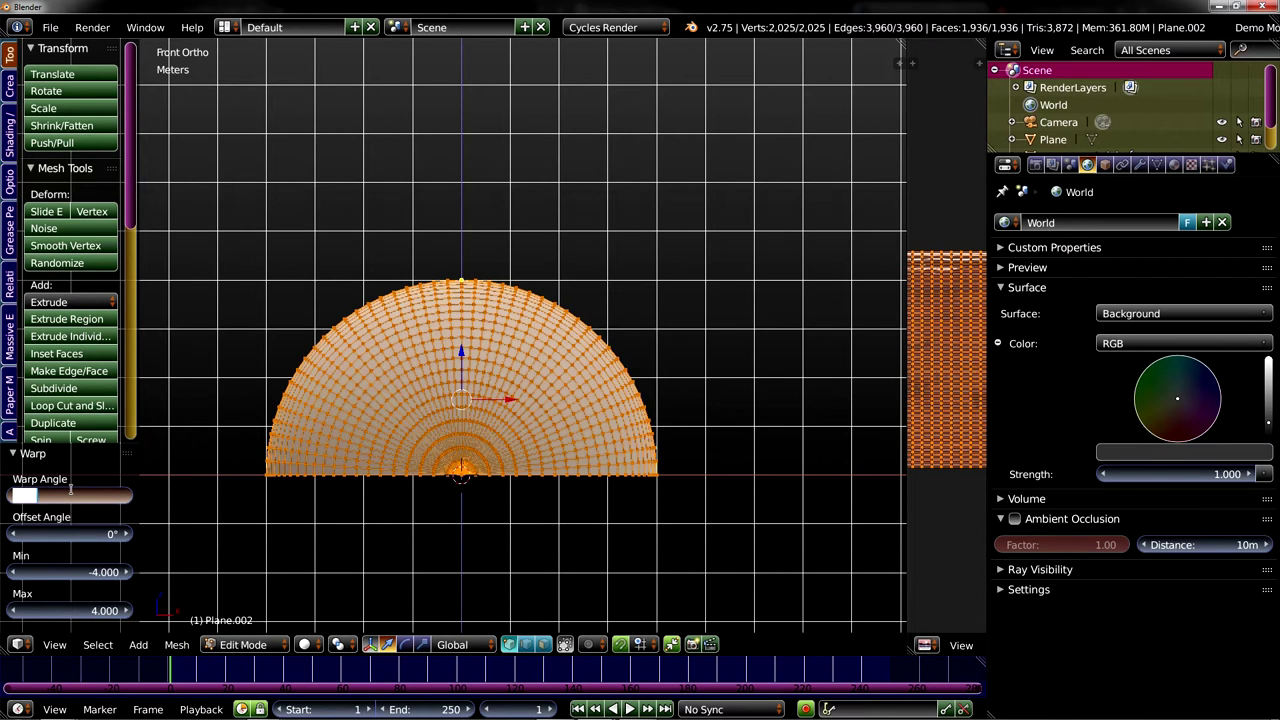
pyautogui.write('360')
pyautogui.press('Return')
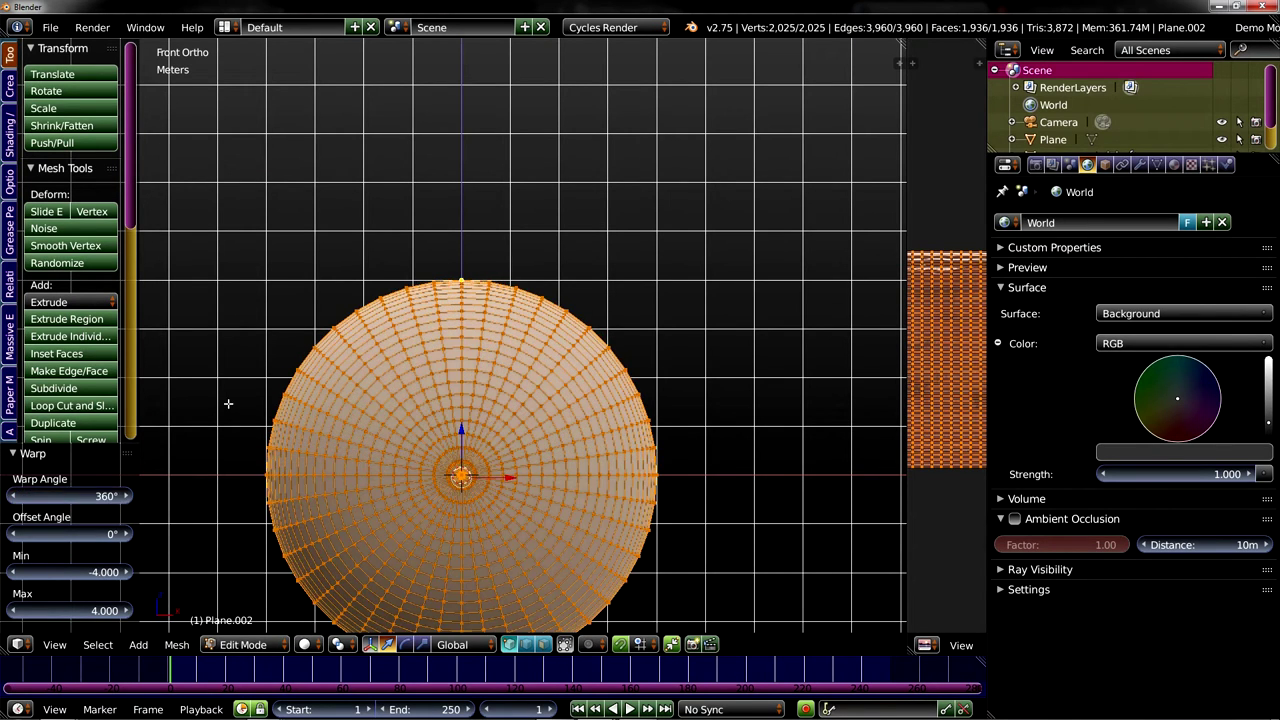
# - Hide the tool shelf and inspect the warped sphere's poles and surface from several sides
pyautogui.press('t')
pyautogui.scroll(-3, 432, 393)
pyautogui.moveTo(500, 434); pyautogui.dragTo(450, 445, button='middle')
pyautogui.scroll(5, 480, 450)
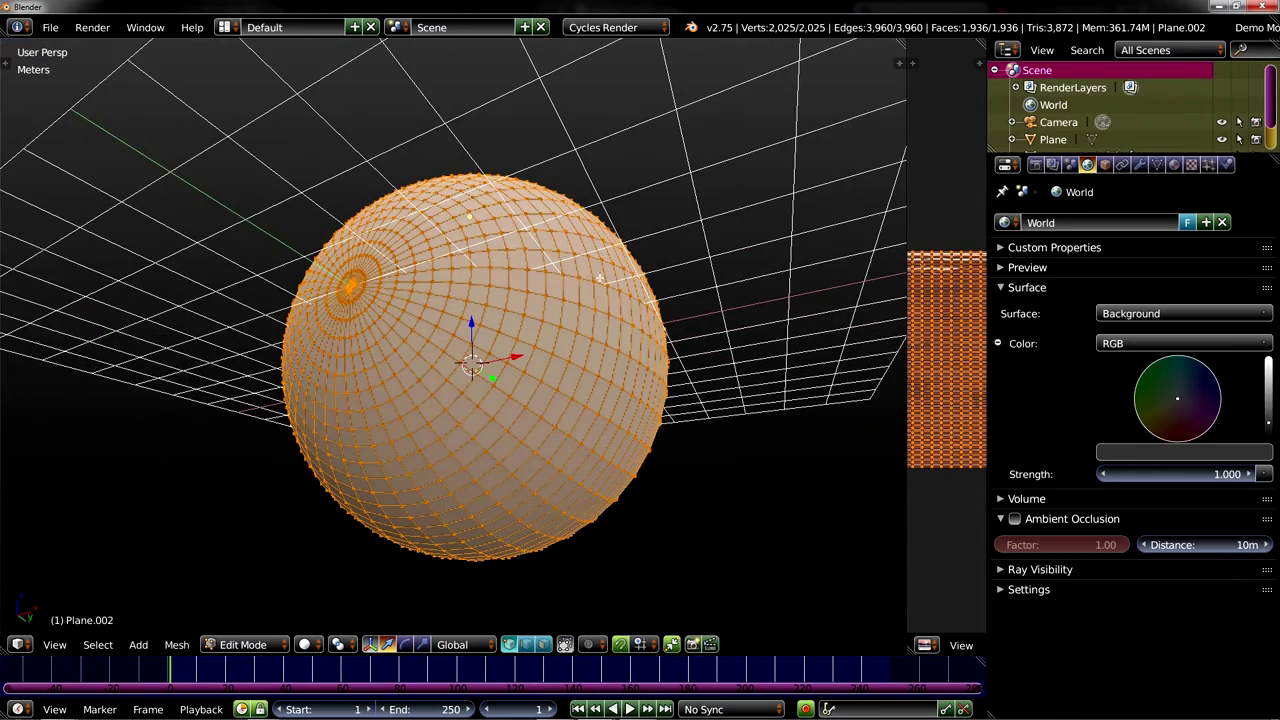
pyautogui.scroll(3, 590, 278)
pyautogui.moveTo(585, 278); pyautogui.dragTo(534, 352, button='middle')
pyautogui.moveTo(446, 374); pyautogui.dragTo(220, 376, button='middle')
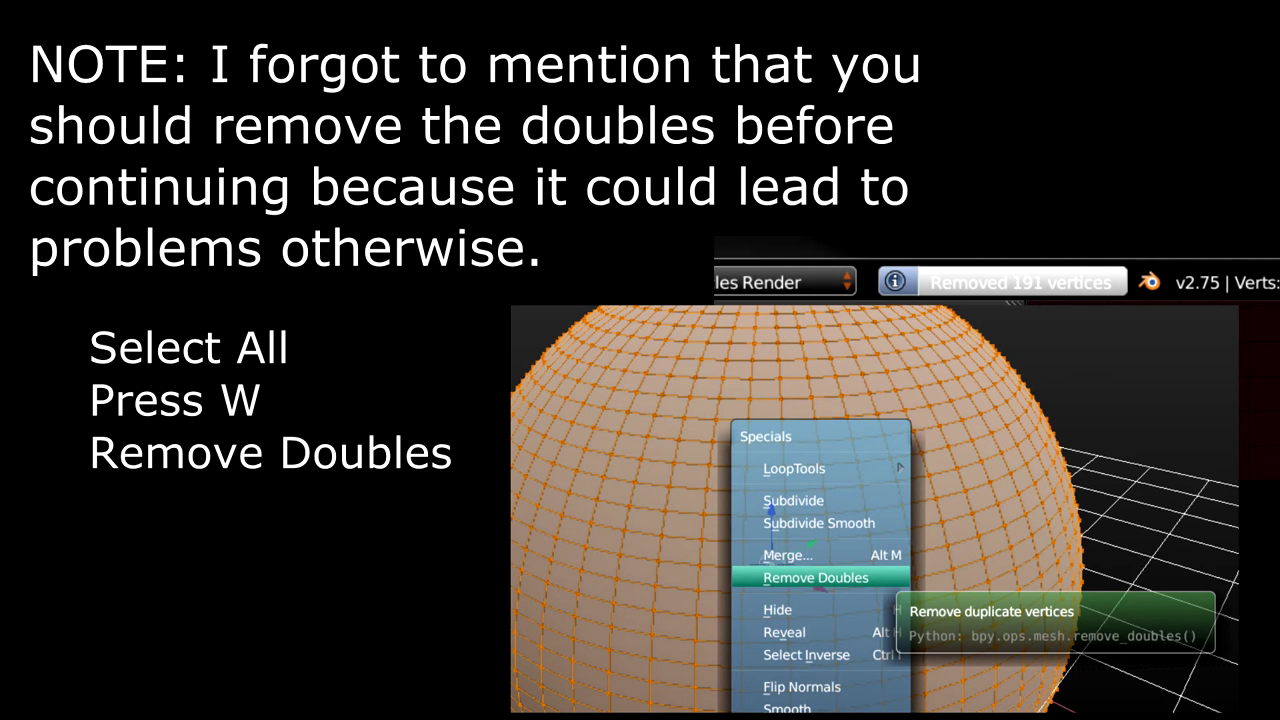
# - Return to Object Mode and turn the image editor into a maximized Node Editor showing the sphere's node material
pyautogui.press('Tab')
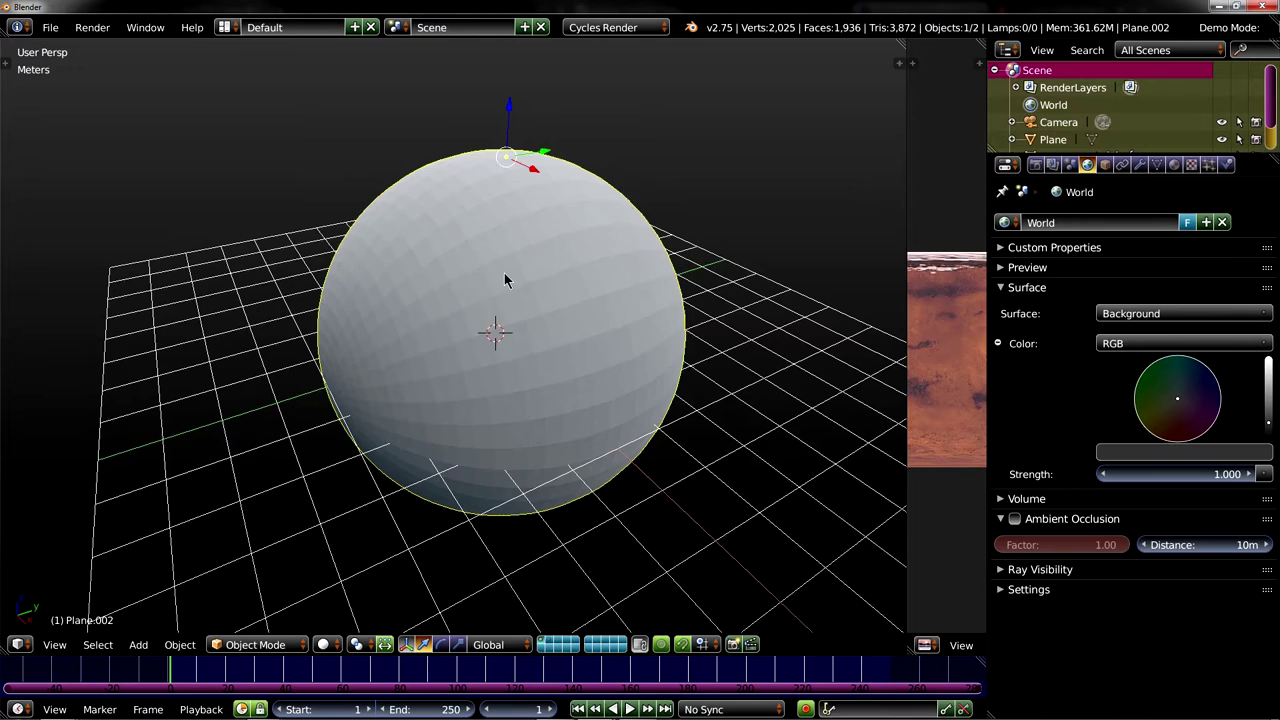
pyautogui.hotkey('shift', 'z')
pyautogui.hotkey('shift', 'z')
pyautogui.moveTo(907, 210); pyautogui.dragTo(726, 214)
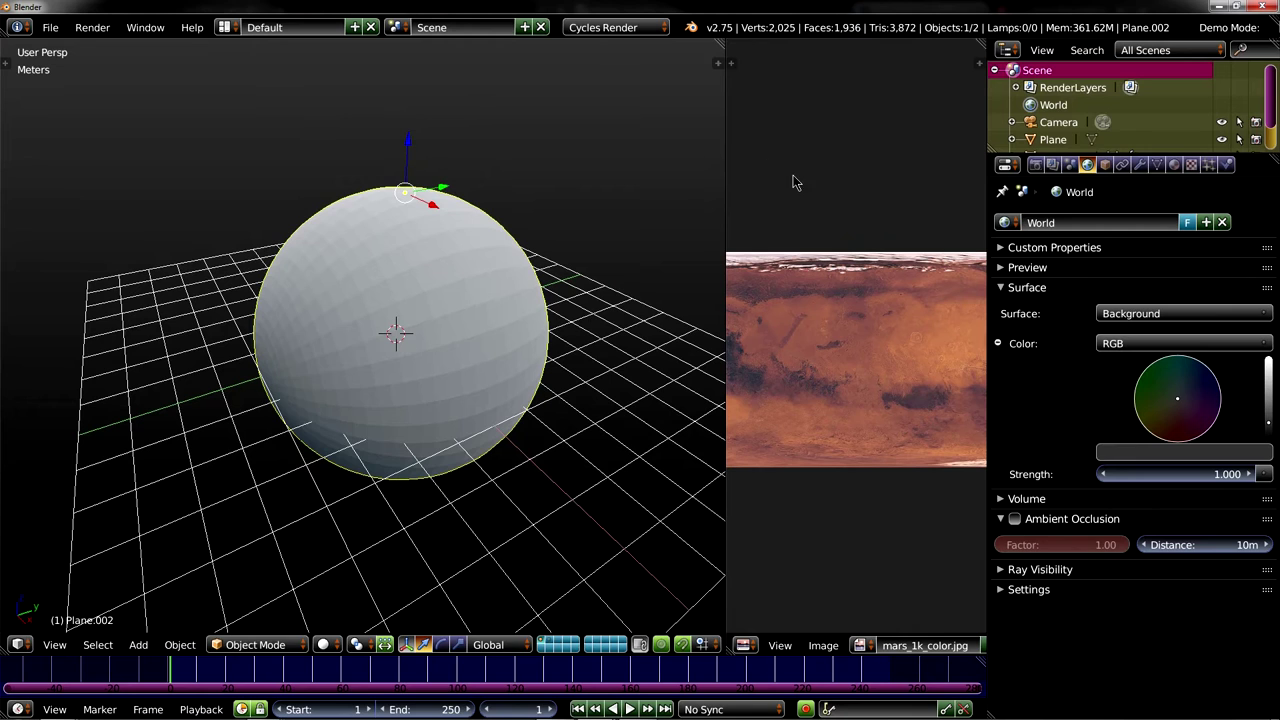
pyautogui.hotkey('ctrl', 'Up')
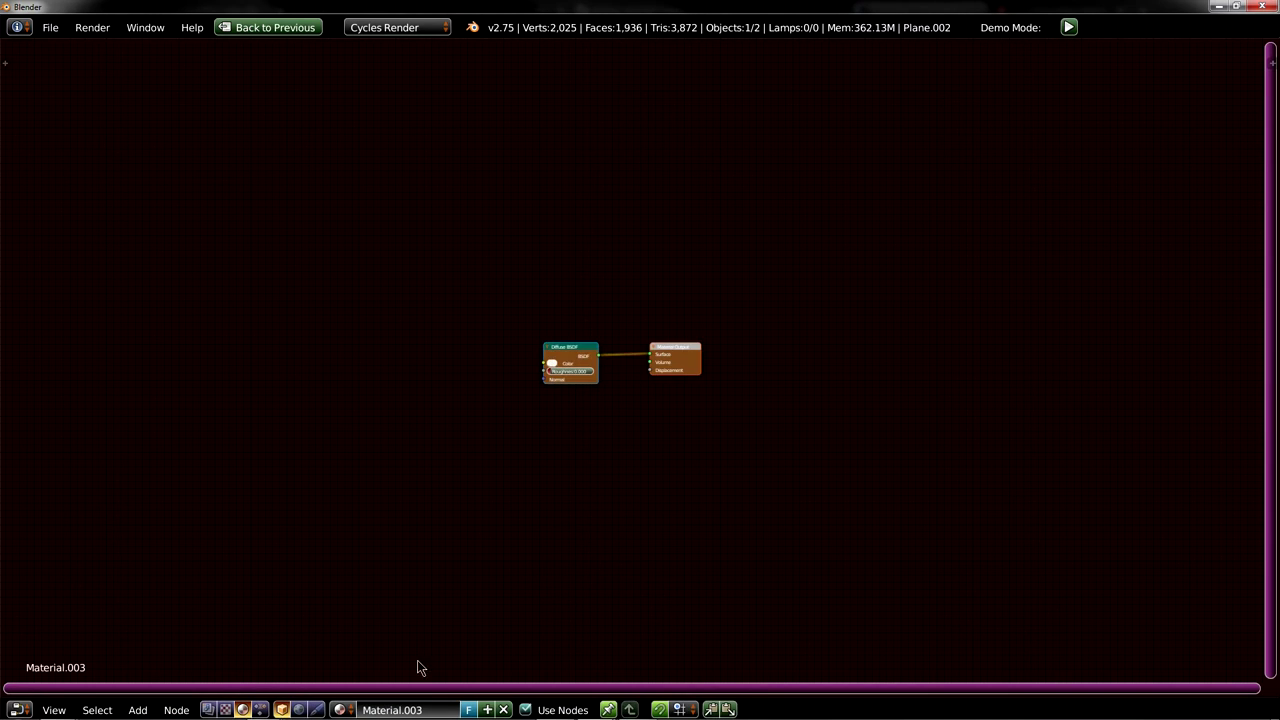
# - Add an Image Texture node beside the Diffuse BSDF and connect its Color output to the Diffuse Color input
pyautogui.scroll(4, 476, 360)
pyautogui.hotkey('shift', 'a')
pyautogui.moveTo(428, 422)
pyautogui.click(532, 466)
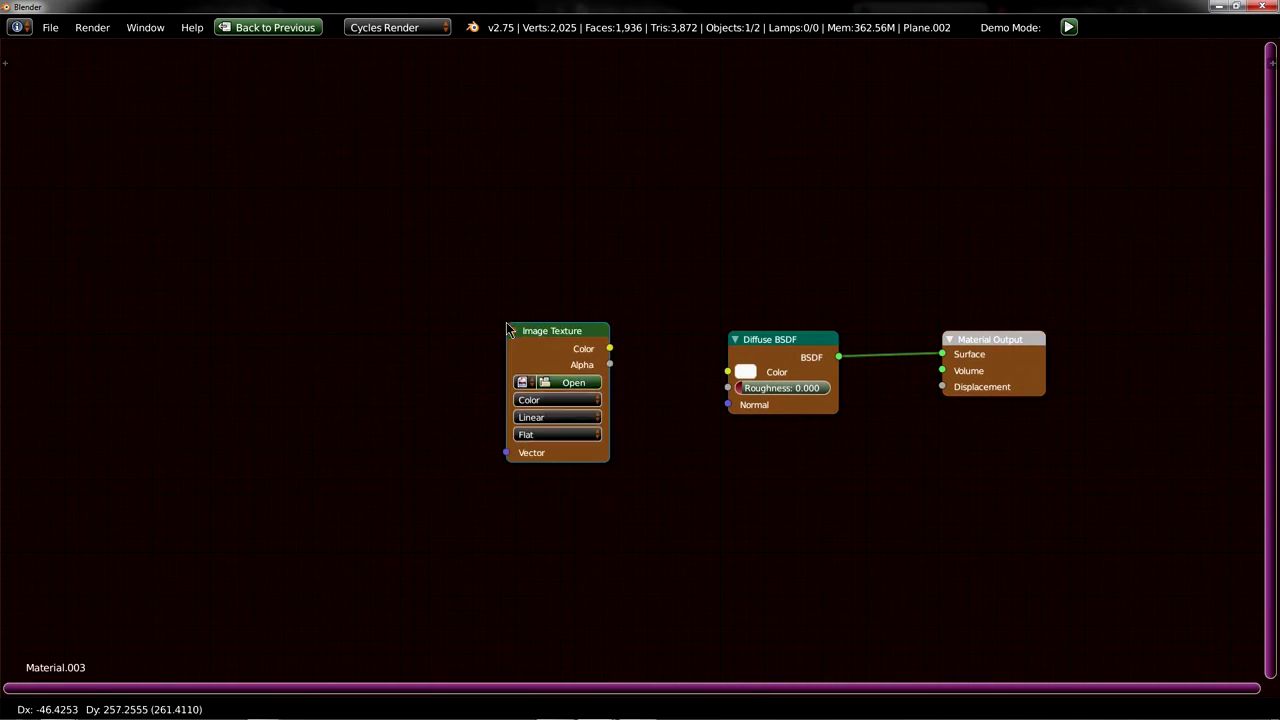
pyautogui.click(508, 330)
pyautogui.moveTo(609, 348); pyautogui.dragTo(716, 378)
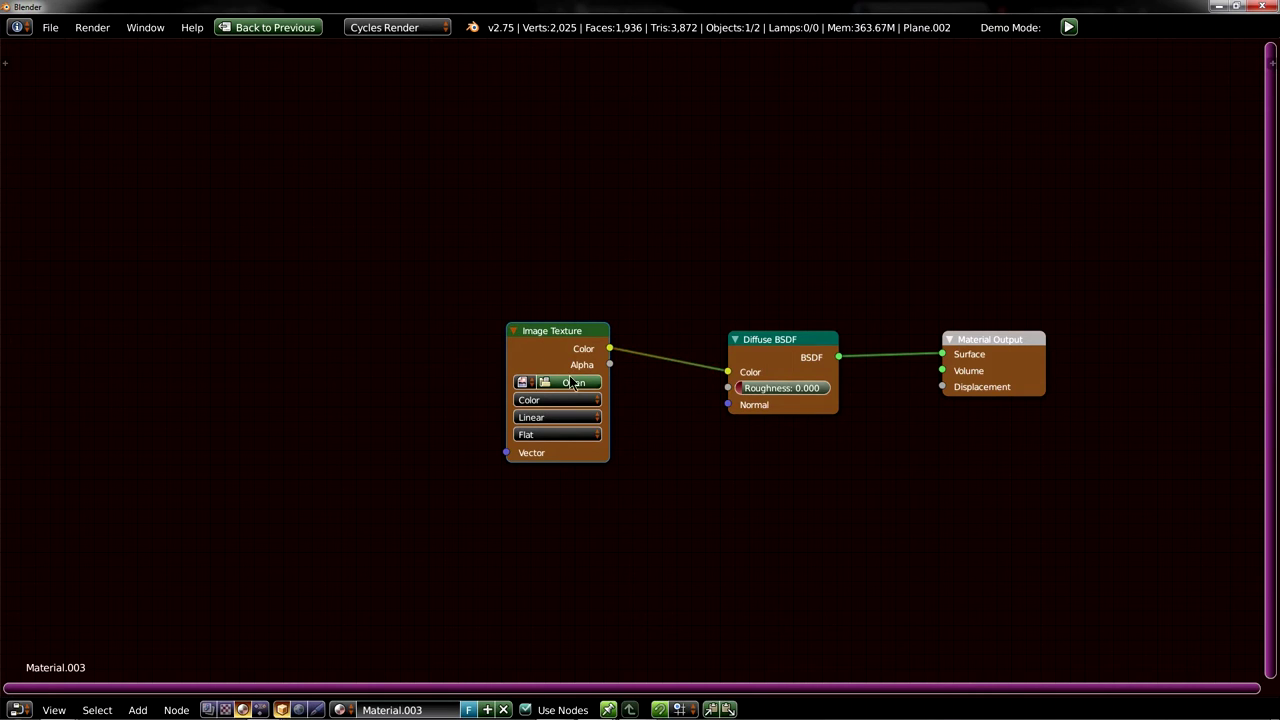
# - Assign mars_1k_color.jpg to the Image Texture node and restore the multi-editor layout
pyautogui.click(524, 382)
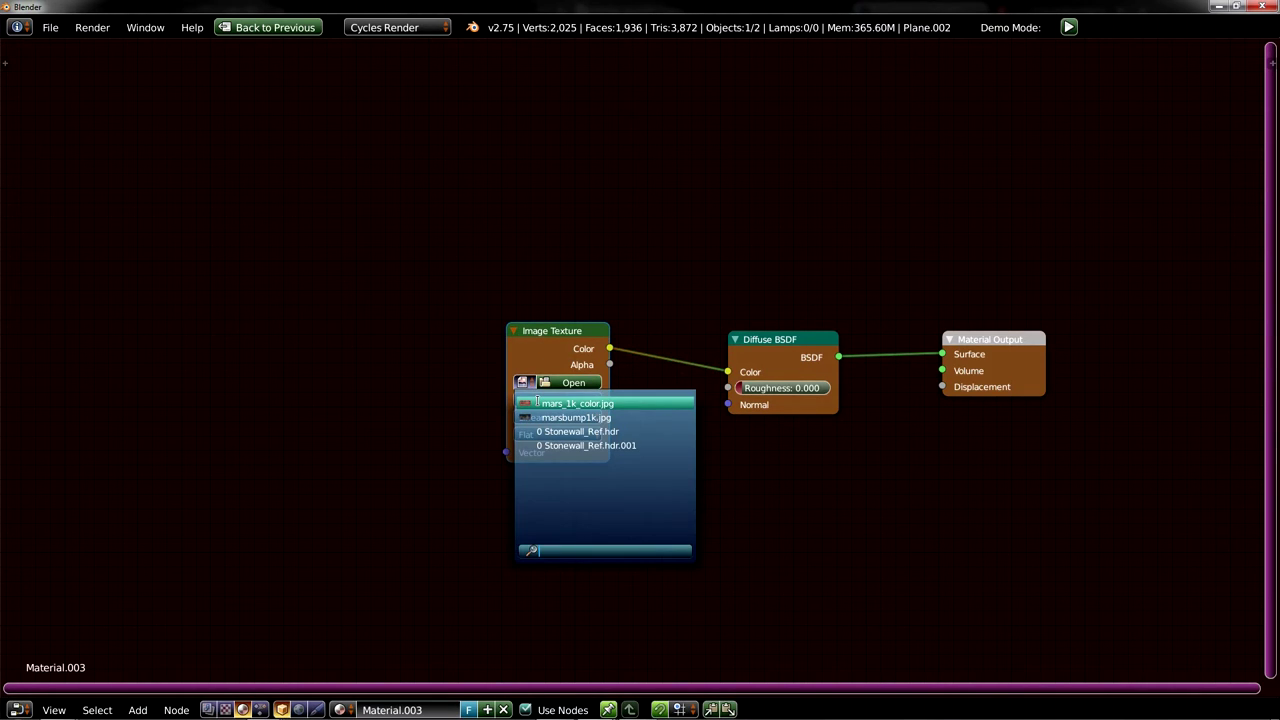
pyautogui.click(541, 404)
pyautogui.hotkey('ctrl', 'Up')
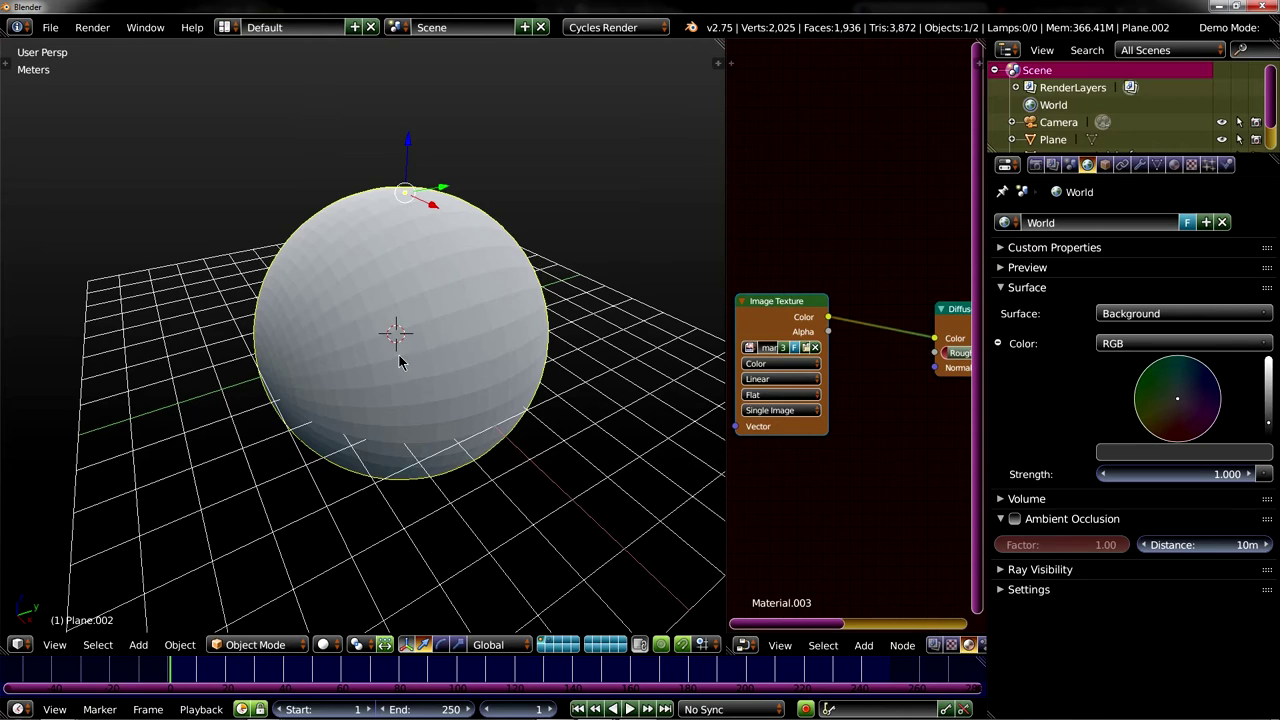
# - Display the sphere in rendered shading and set it to Shade Smooth
pyautogui.hotkey('shift', 'z')
pyautogui.press('z')
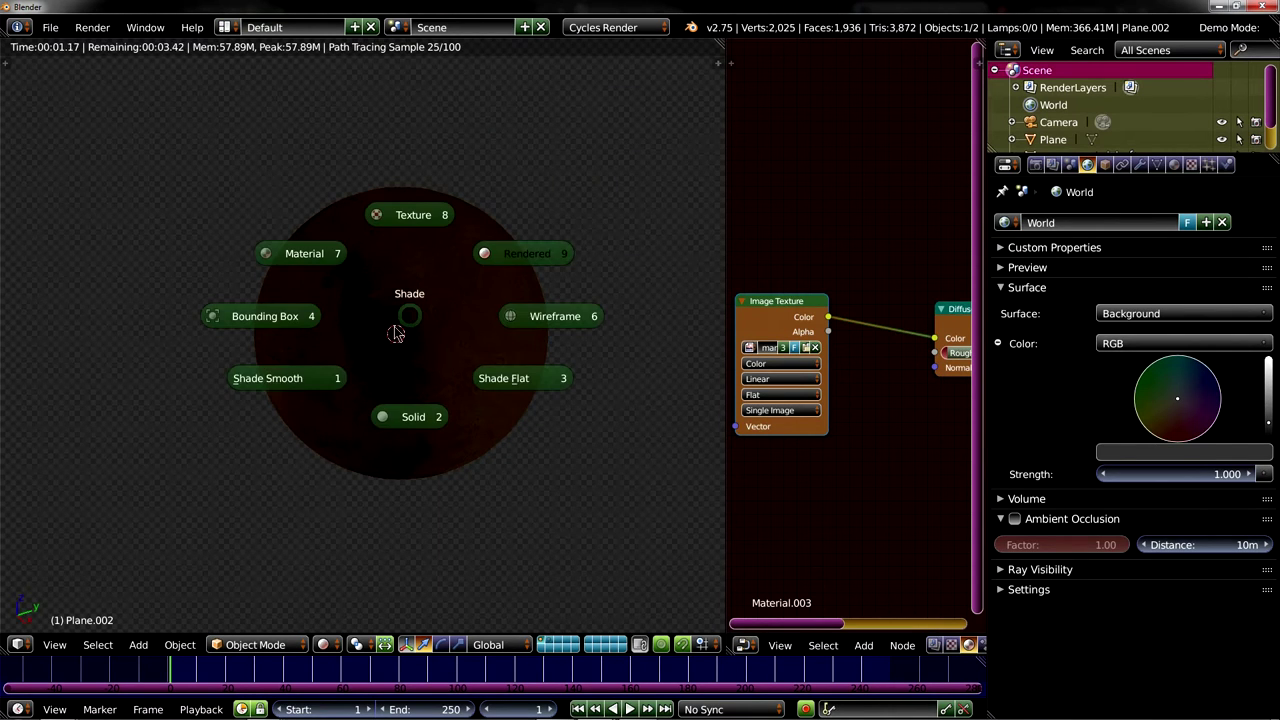
pyautogui.click(323, 374)
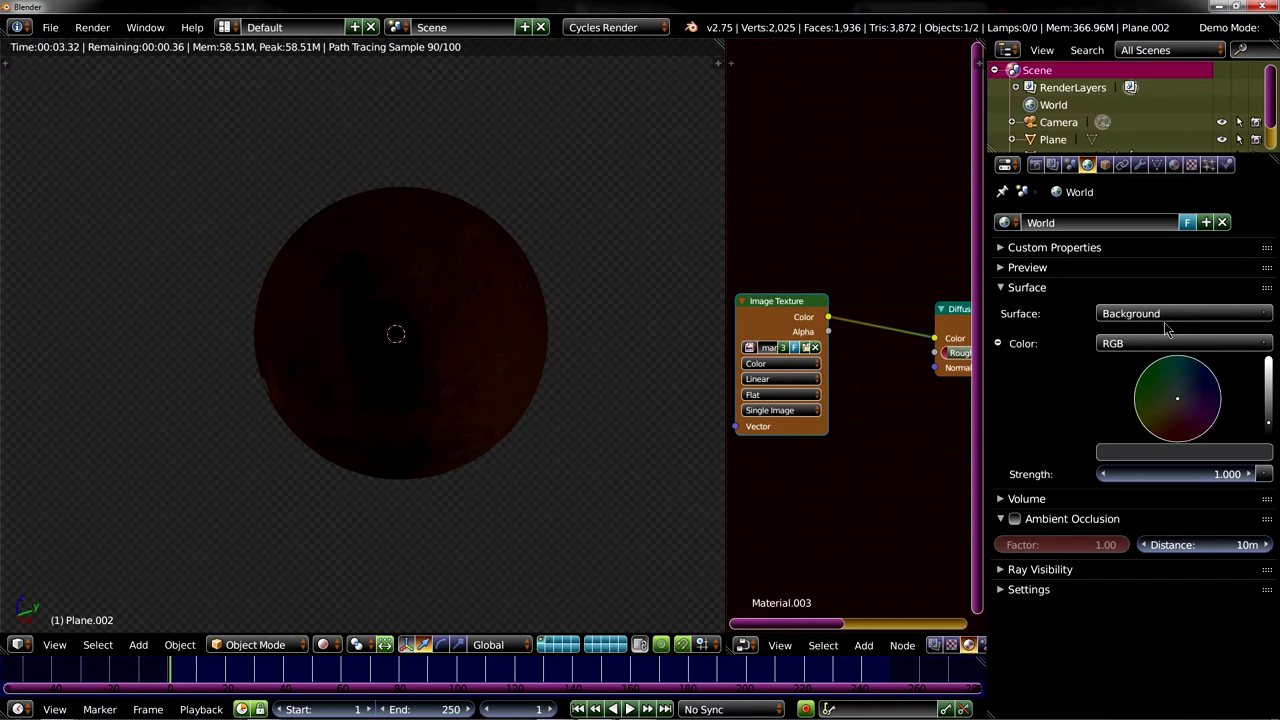
# - Set the world background color to an Environment Texture using the image Stonewall_Ref.hdr.001
pyautogui.click(1122, 344)
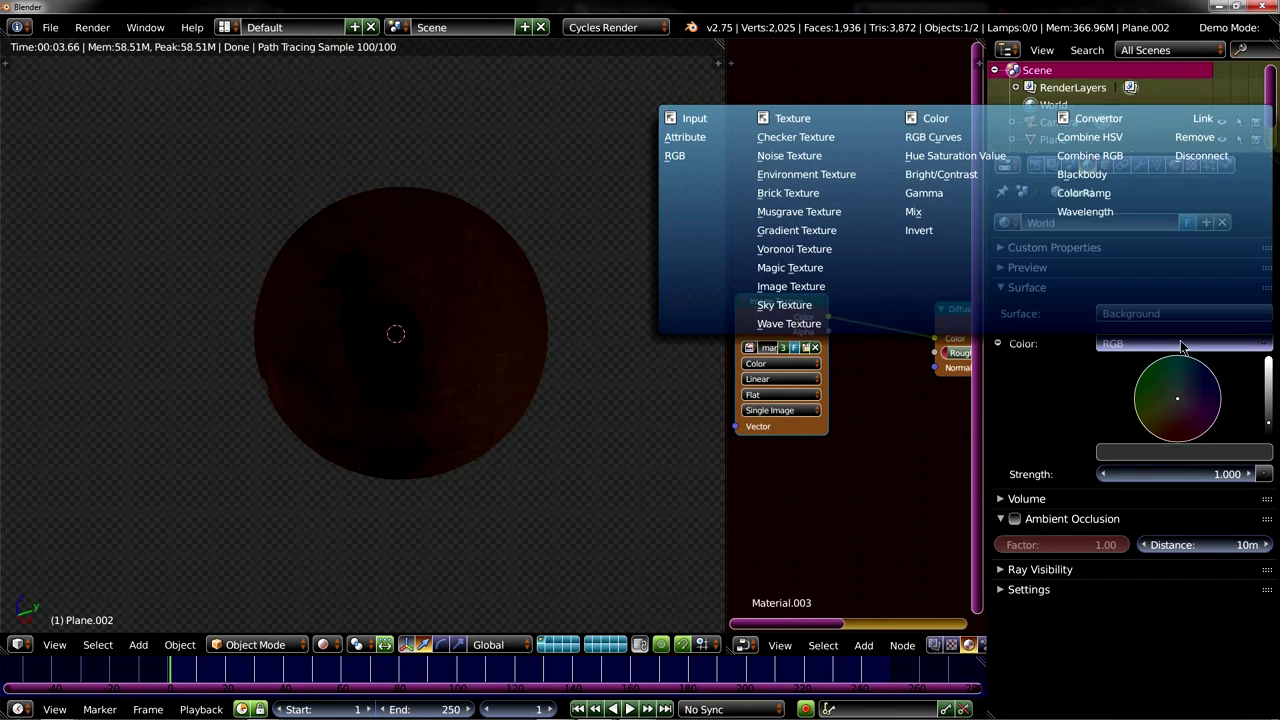
pyautogui.click(845, 174)
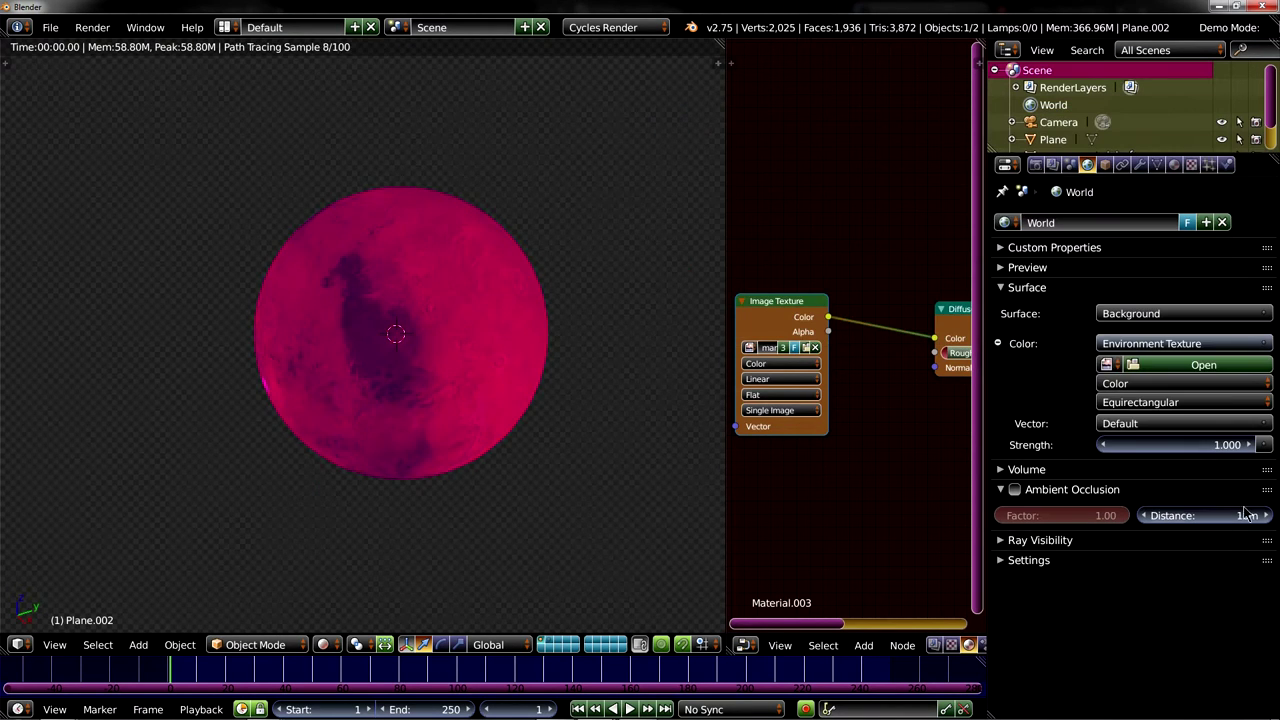
pyautogui.click(1108, 364)
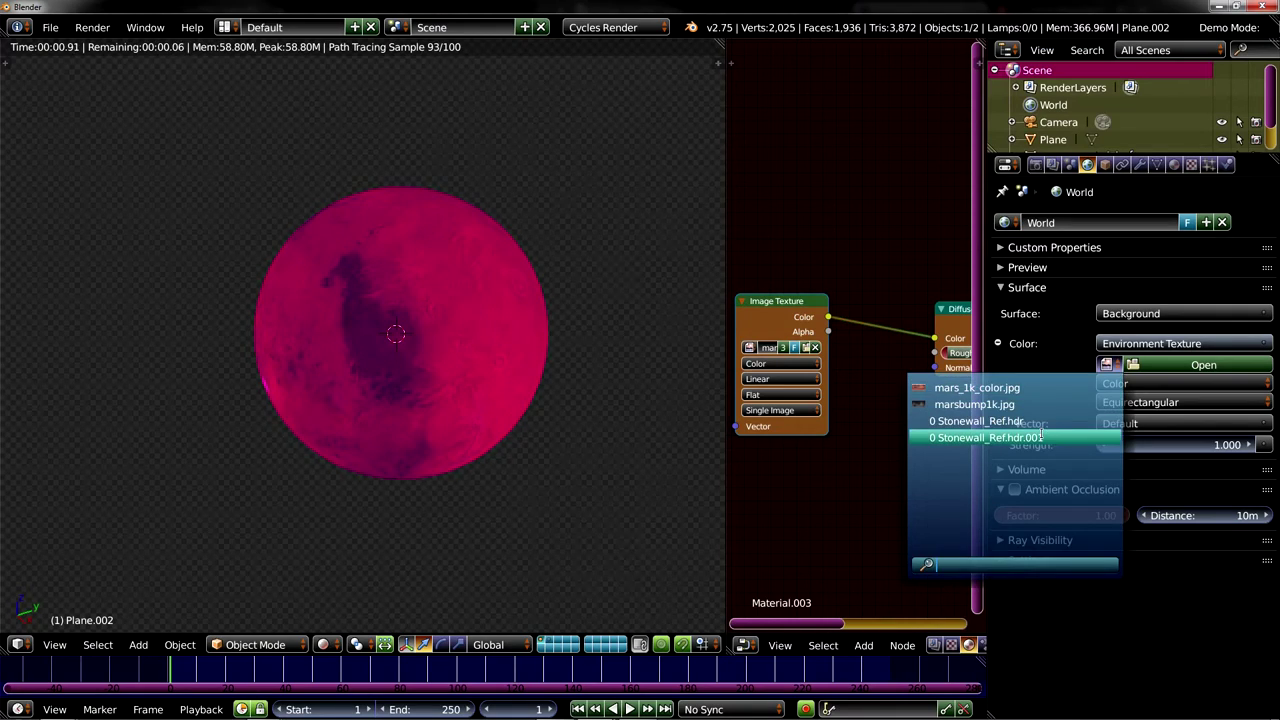
pyautogui.click(1043, 439)
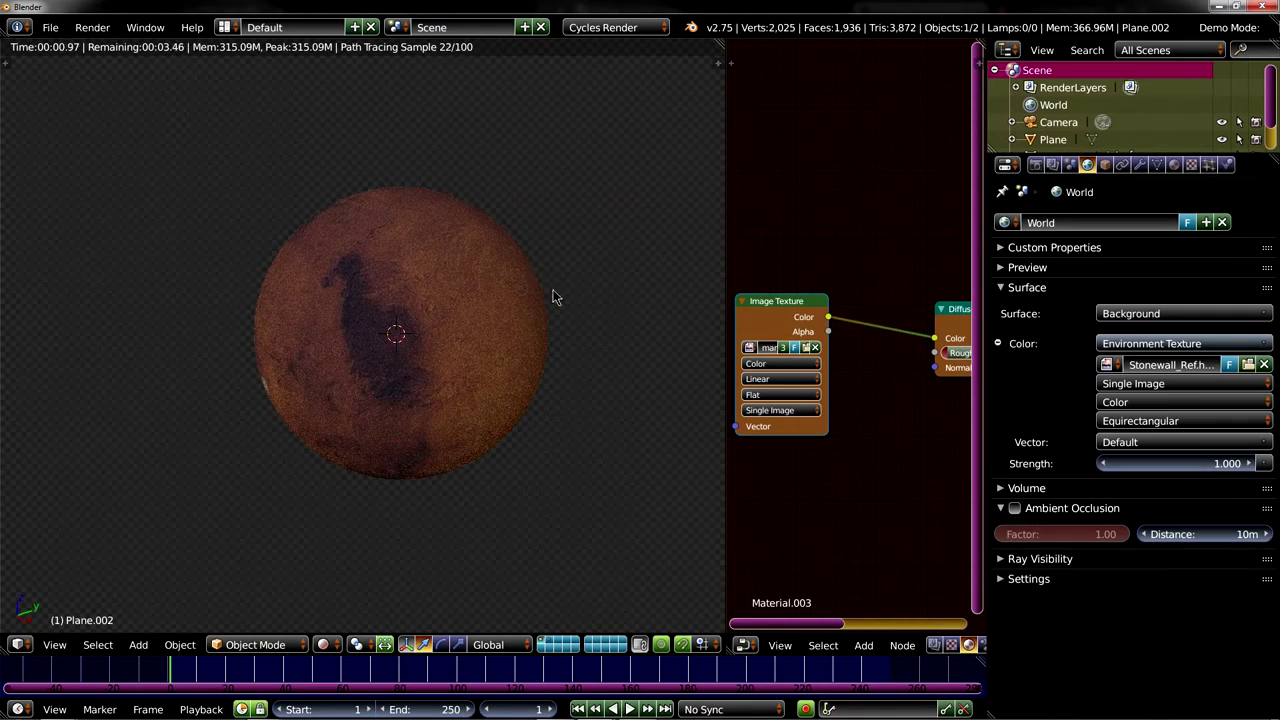
# - Check the textured sphere from another side, return to solid shading and set its origin to the 3D cursor
pyautogui.moveTo(401, 268); pyautogui.dragTo(616, 397, button='middle')
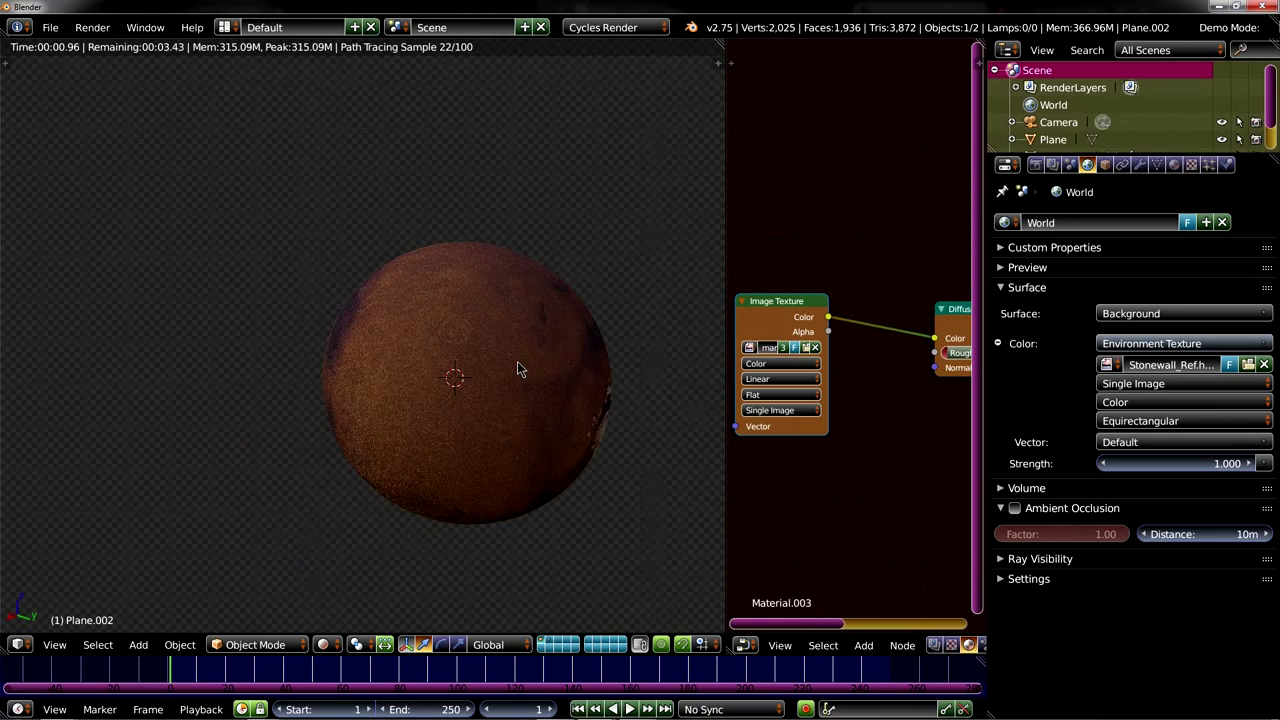
pyautogui.hotkey('shift', 'z')
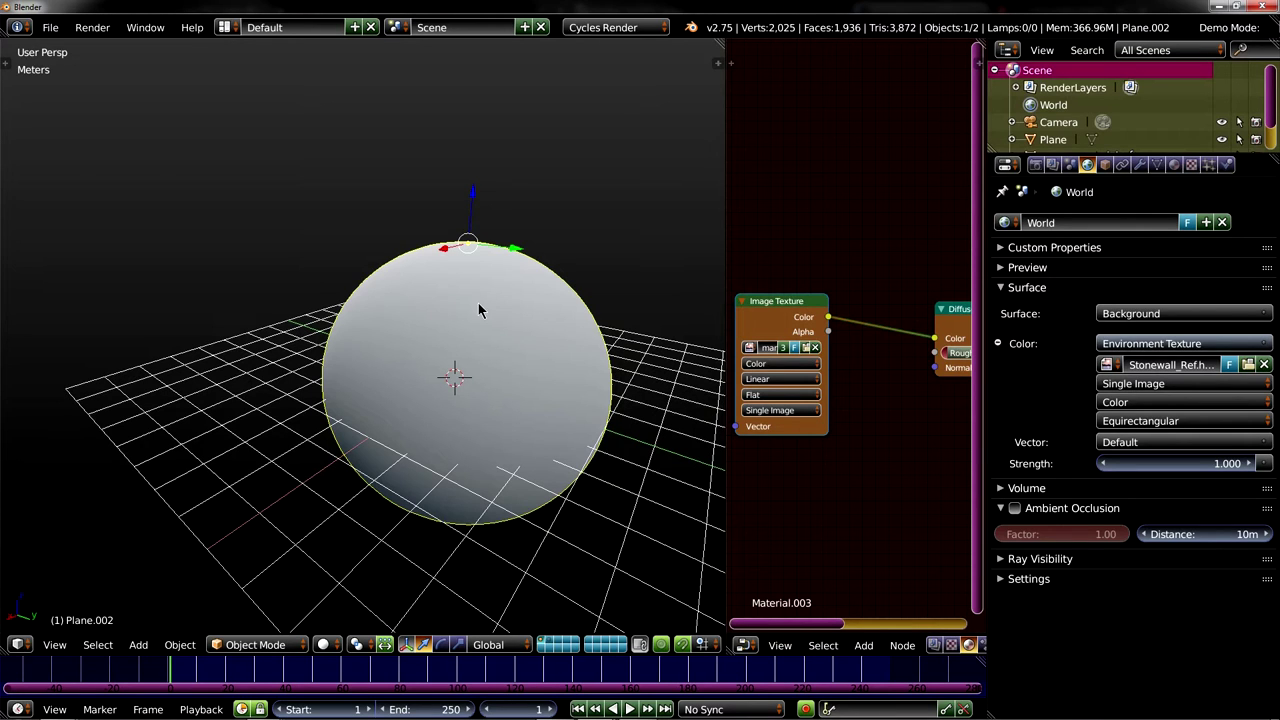
pyautogui.press('t')
pyautogui.click(84, 260)
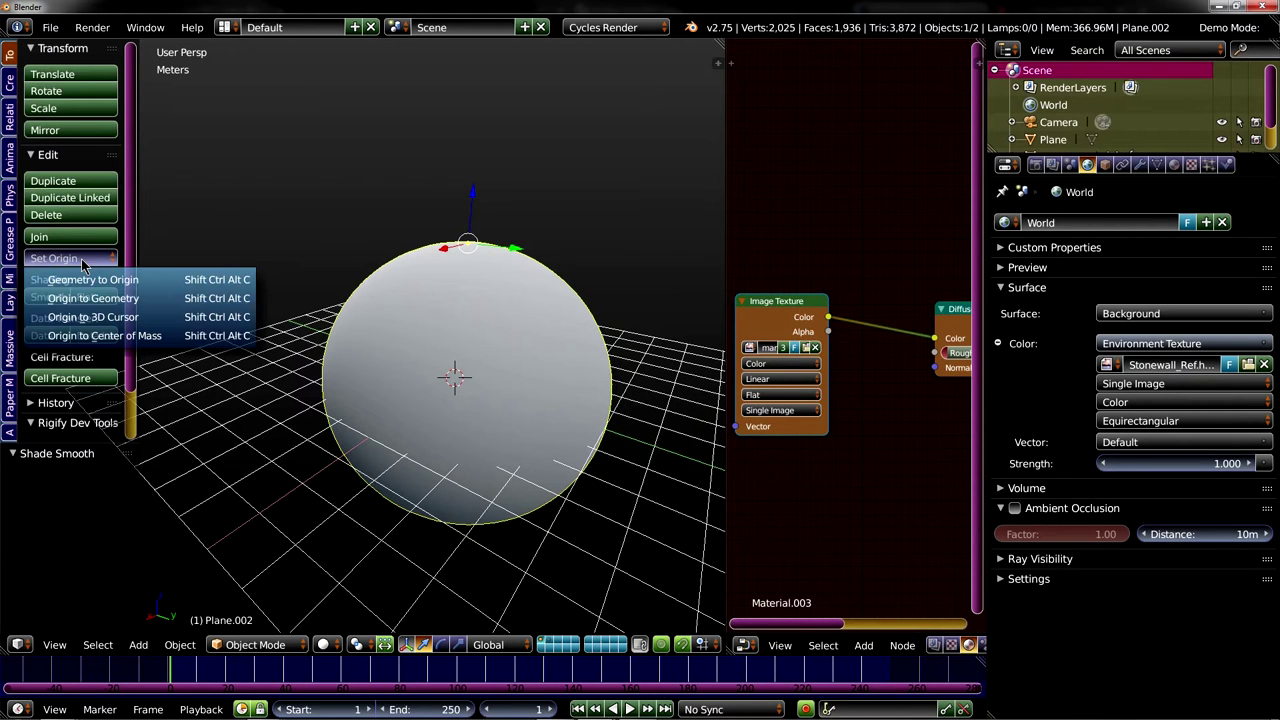
pyautogui.click(90, 317)
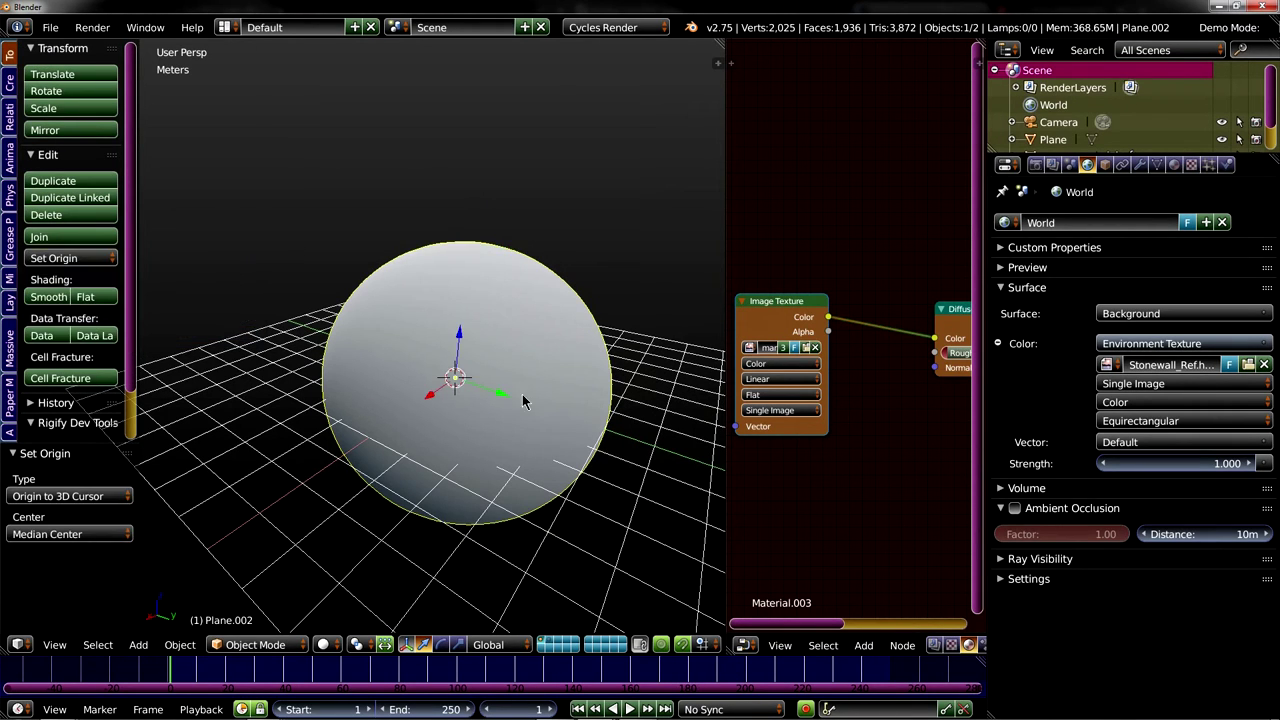
# - Hide the tool shelf and rotate the sphere 90 degrees about the X axis
pyautogui.press('t')
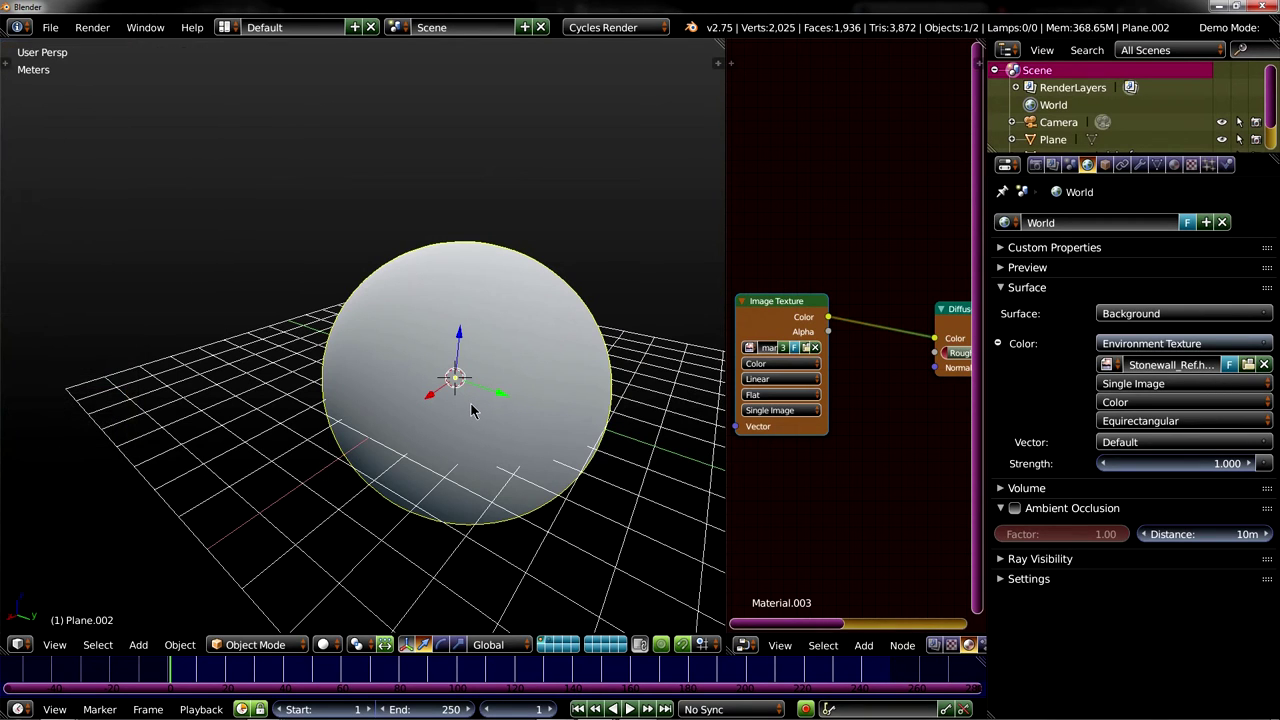
pyautogui.write('rx90')
pyautogui.press('Return')
# - Check the rotated sphere's Mars texture in rendered shading, centering the view on it, and return to solid shading
pyautogui.hotkey('shift', 'z')
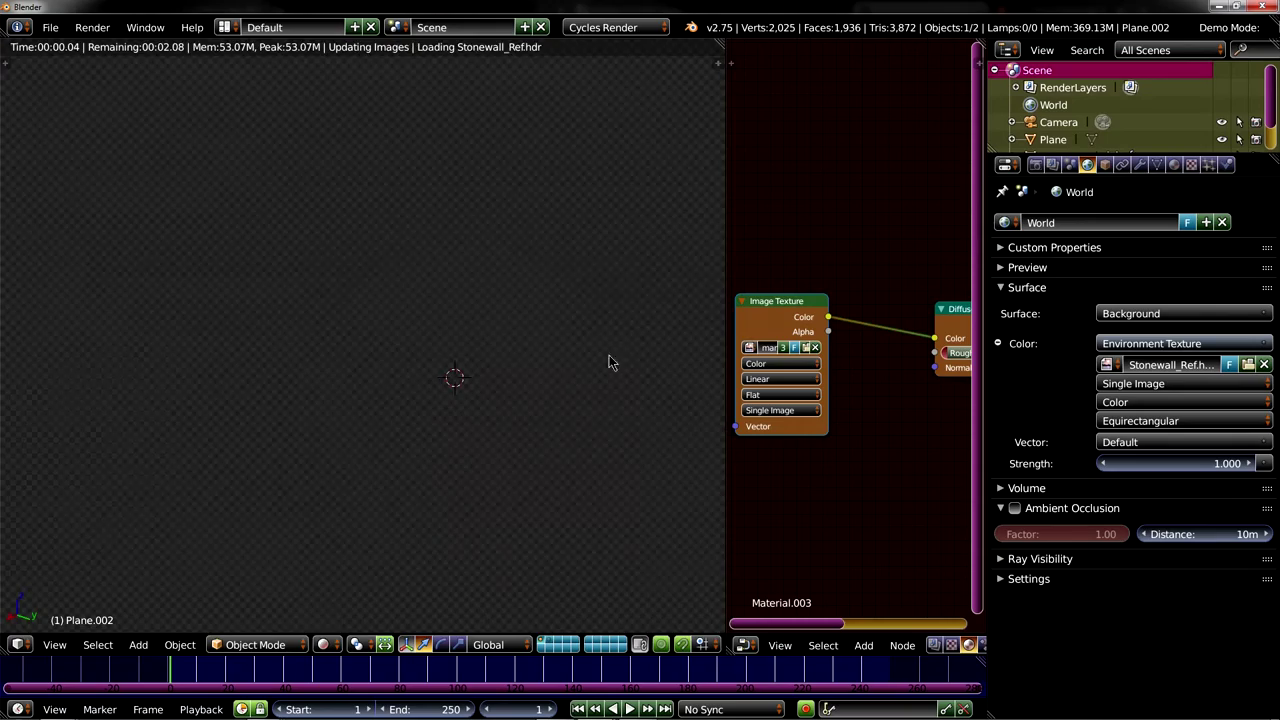
pyautogui.moveTo(588, 284)
pyautogui.mouseDown(button='middle')
pyautogui.moveTo(428, 314)
pyautogui.moveTo(466, 314)
pyautogui.moveTo(478, 95)
pyautogui.moveTo(462, 160)
pyautogui.moveTo(424, 215)
pyautogui.moveTo(340, 258)
pyautogui.moveTo(357, 228)
pyautogui.mouseUp(button='middle')
pyautogui.press('KP_Decimal')
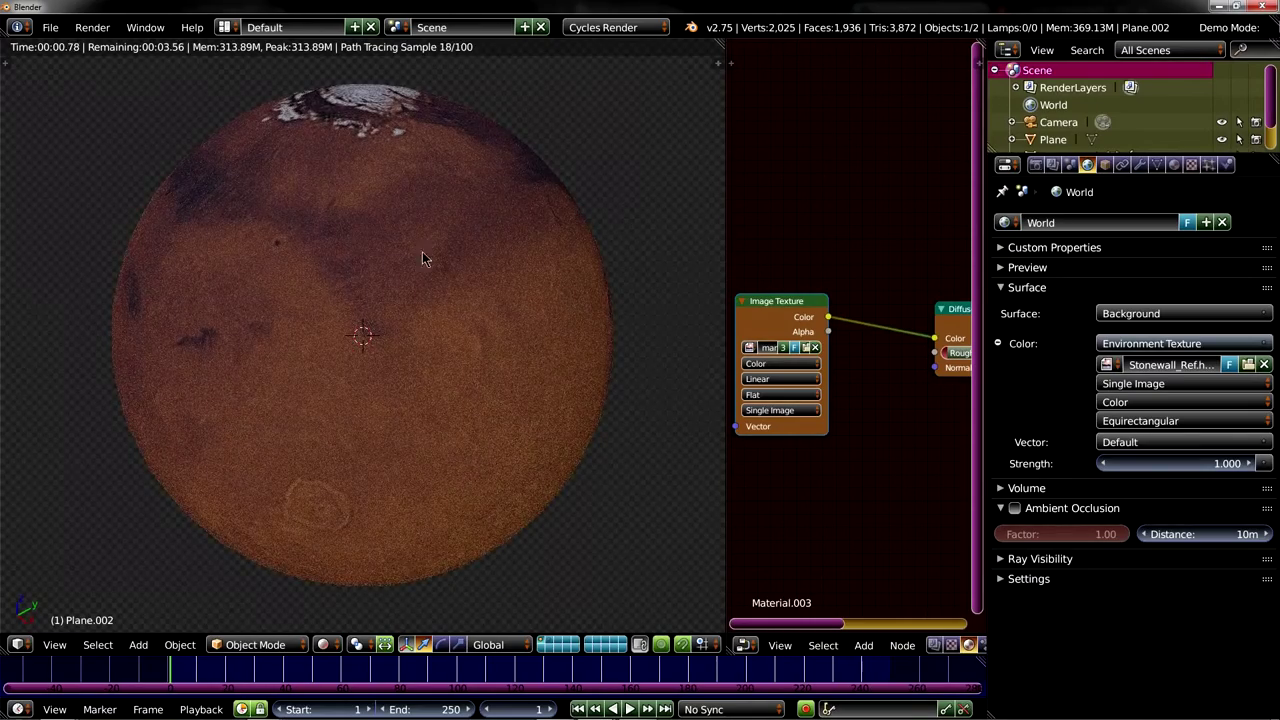
pyautogui.hotkey('shift', 'z')
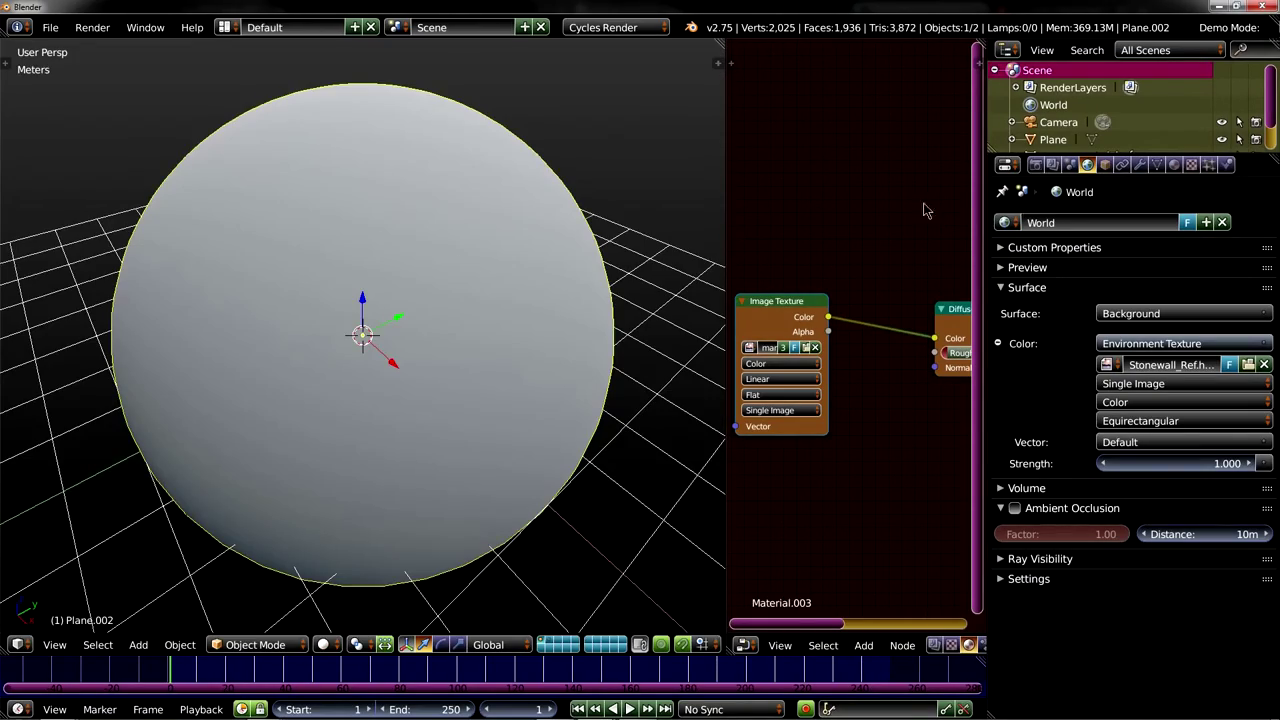
# - Add a Subdivision Surface modifier to the sphere with 4 view subdivisions
pyautogui.click(1139, 165)
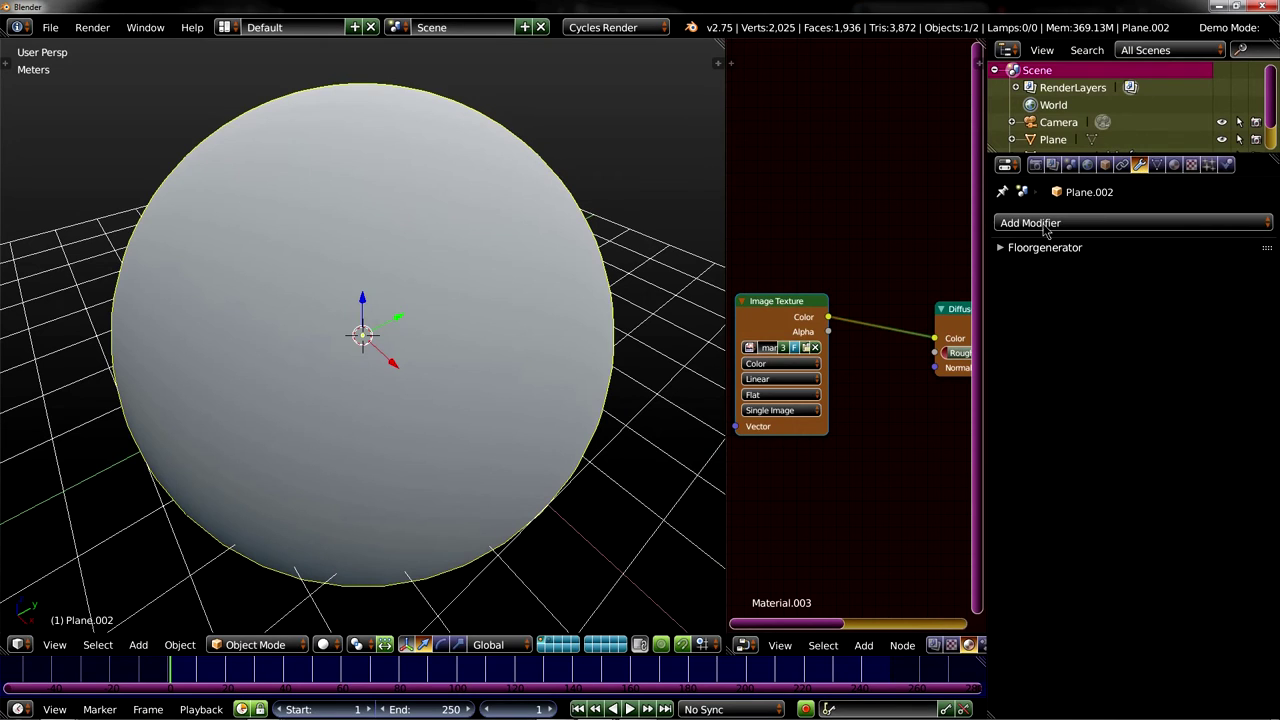
pyautogui.hotkey('ctrl', '3')
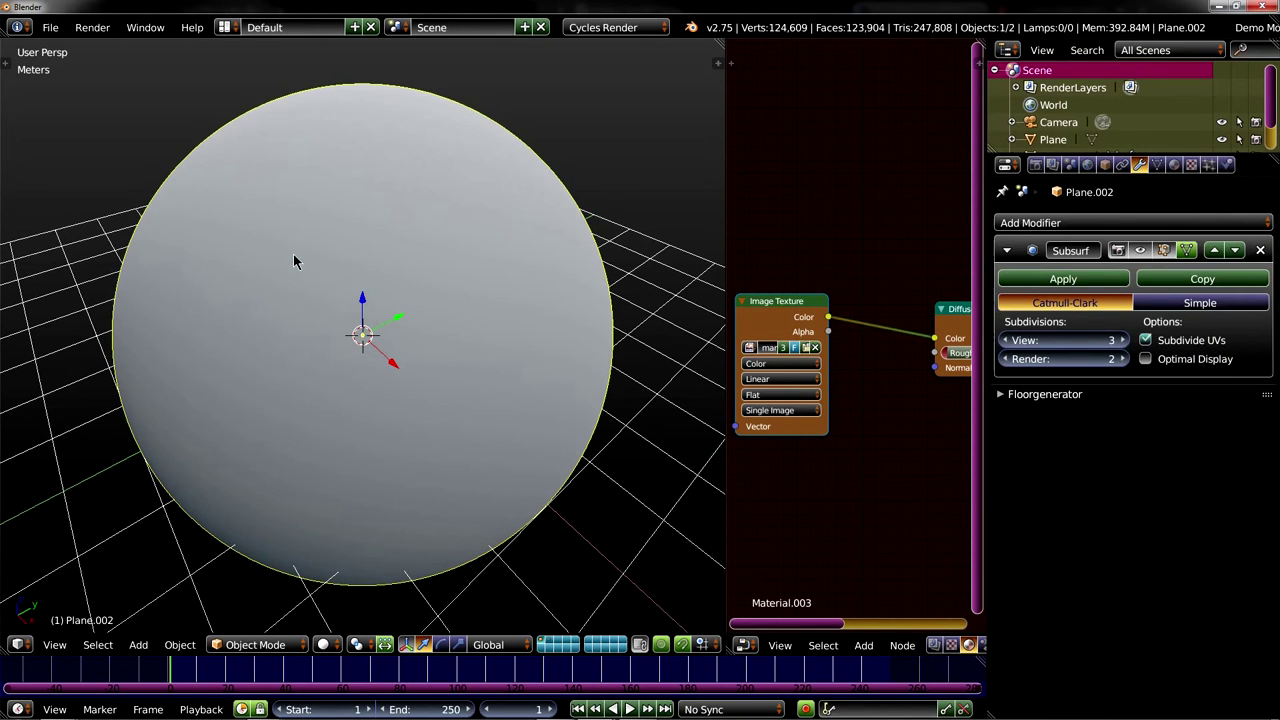
pyautogui.hotkey('ctrl', '4')
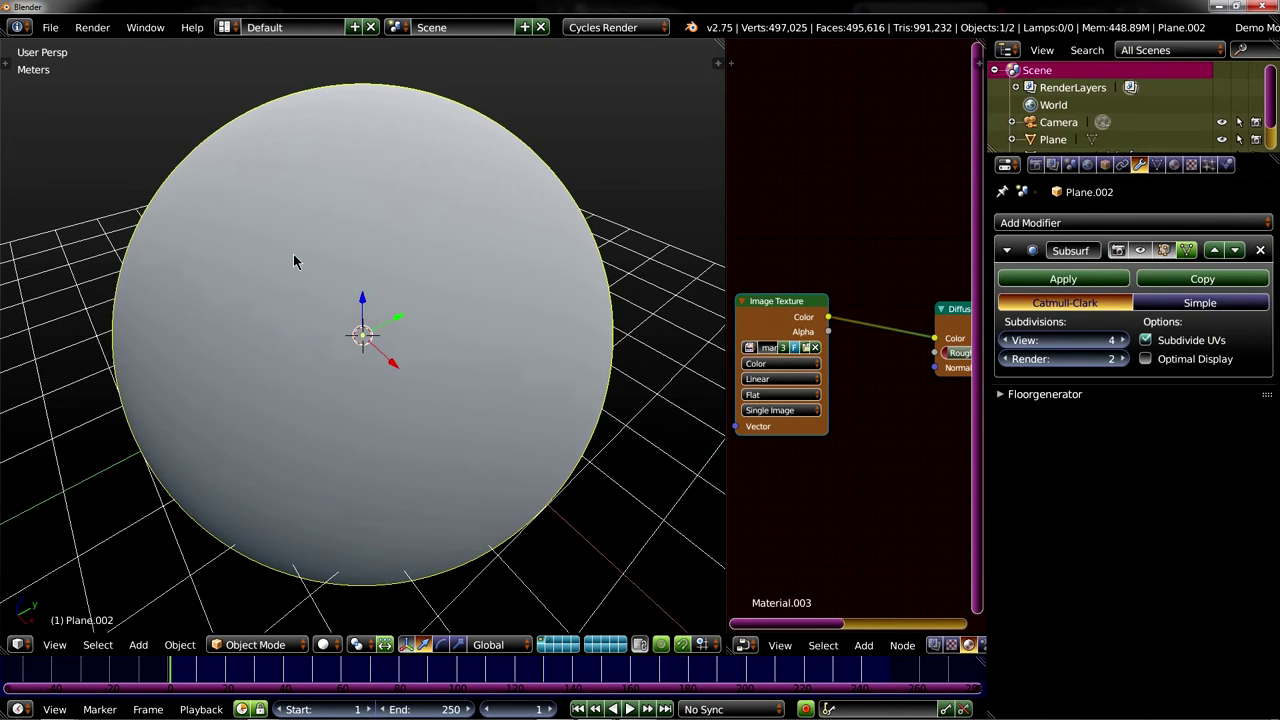
# - Add a Displace modifier to the sphere and create a new texture for it
pyautogui.click(1055, 226)
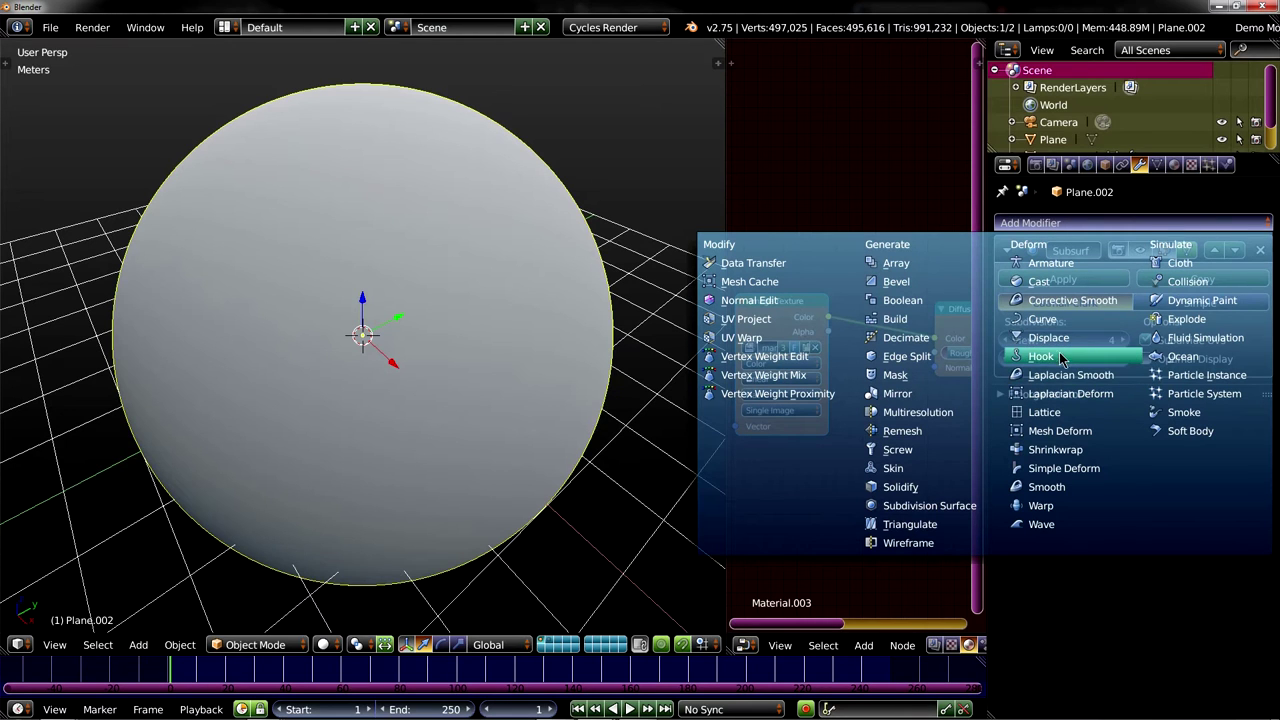
pyautogui.click(1055, 345)
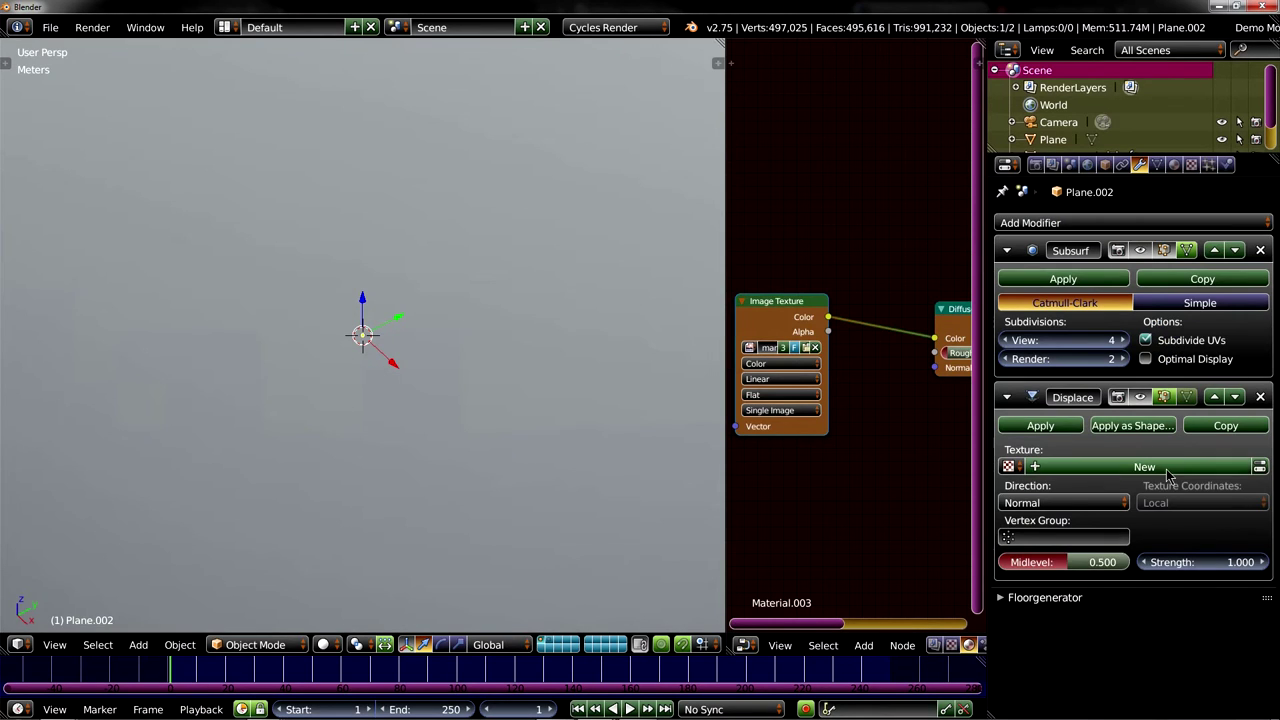
pyautogui.click(1160, 467)
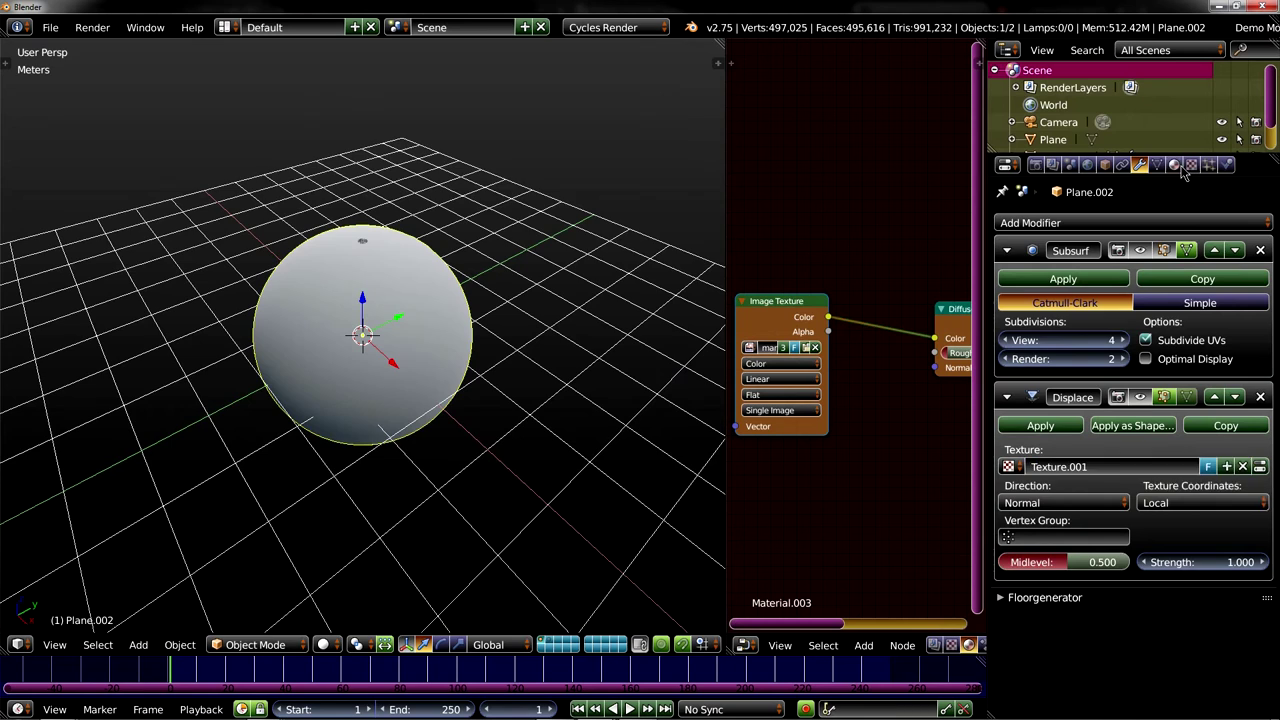
# - Load marsbump1k.jpg from the planets folder as the image of the Displace modifier's texture
pyautogui.click(1174, 165)
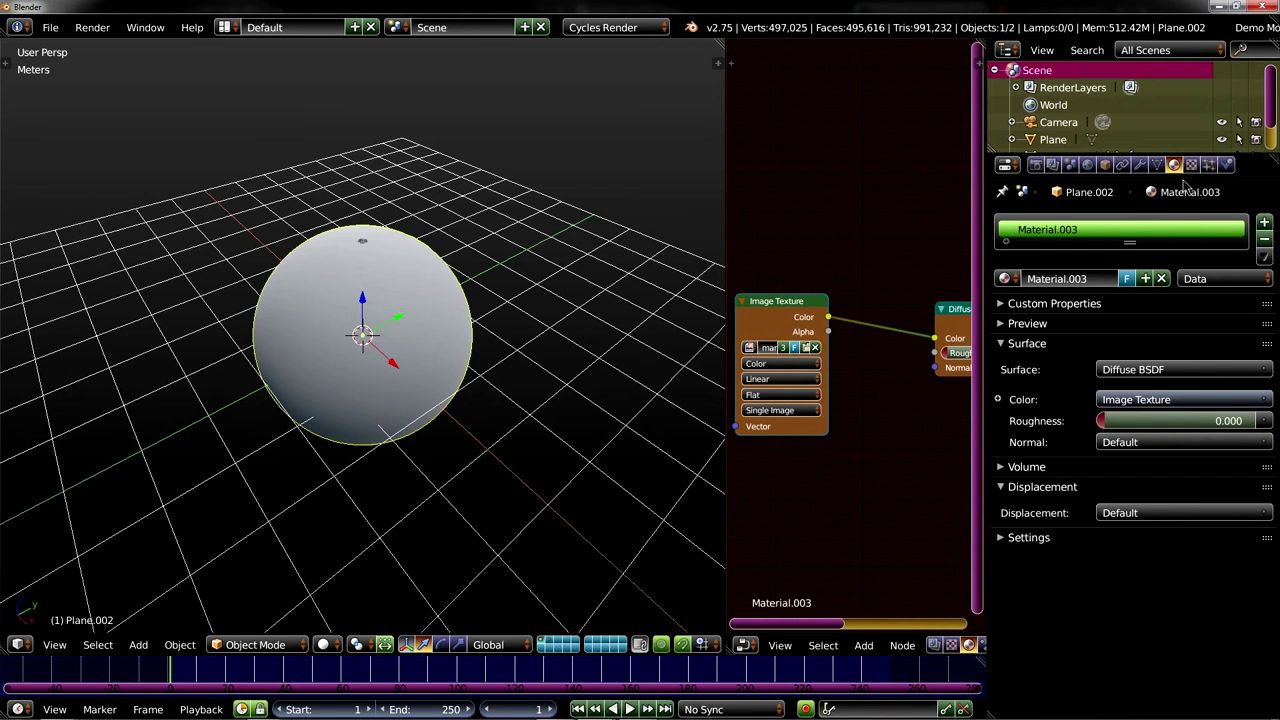
pyautogui.click(1191, 165)
pyautogui.click(1066, 224)
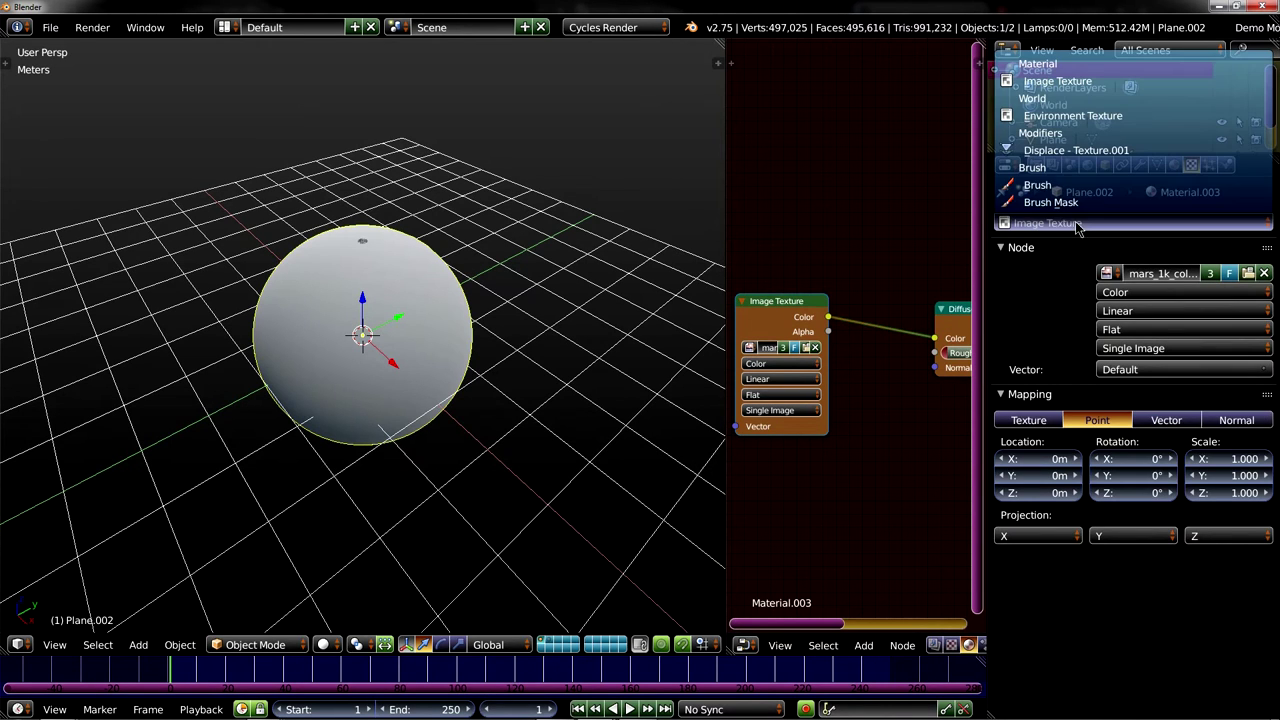
pyautogui.click(1084, 151)
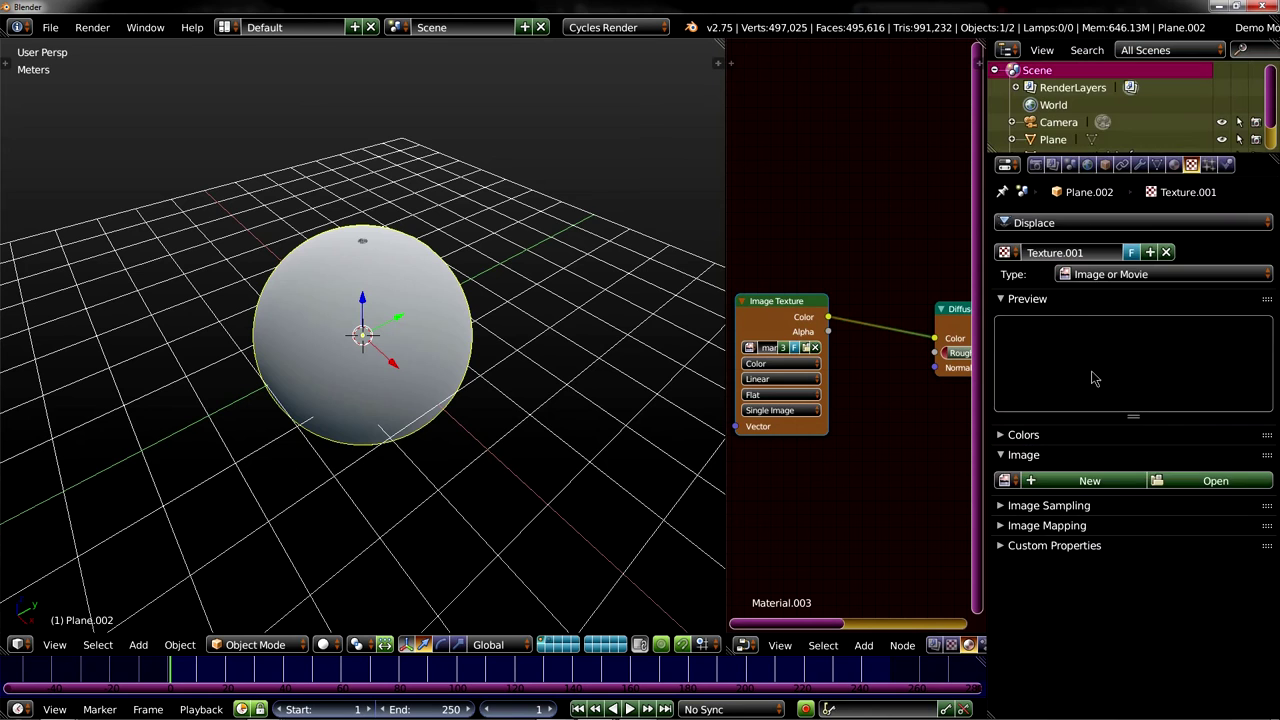
pyautogui.click(1157, 488)
pyautogui.click(40, 269)
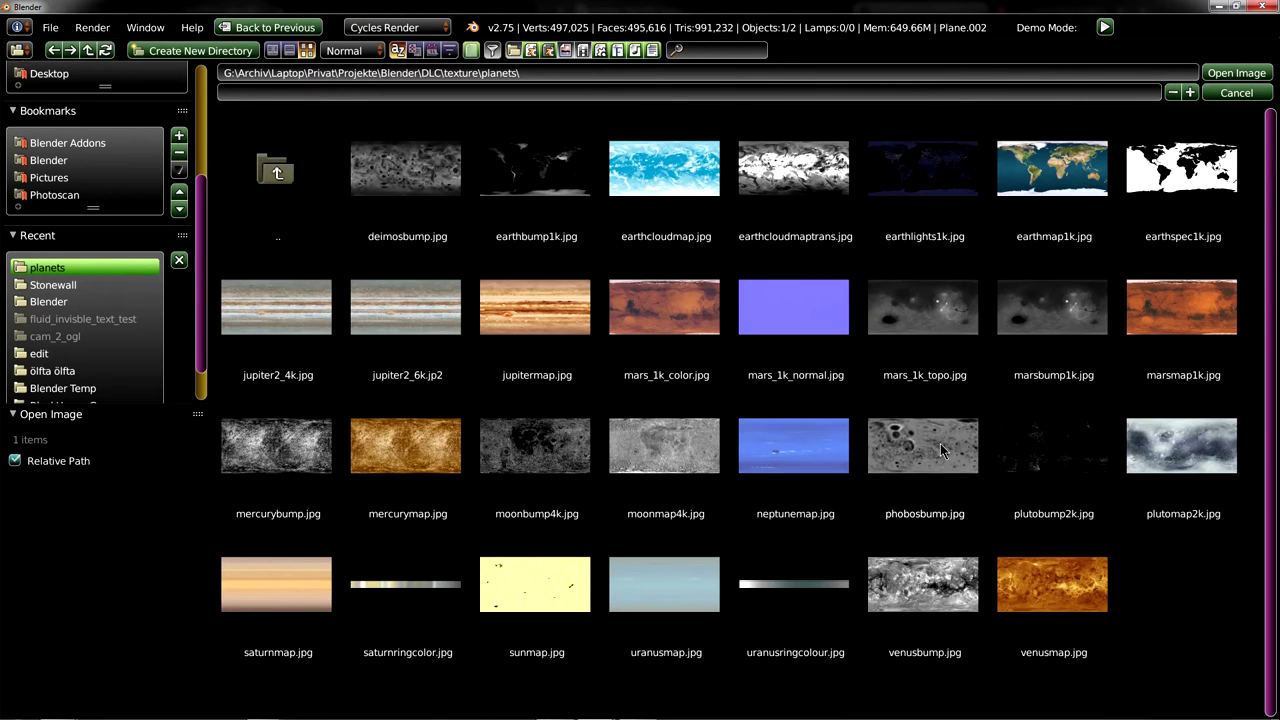
pyautogui.click(1045, 317)
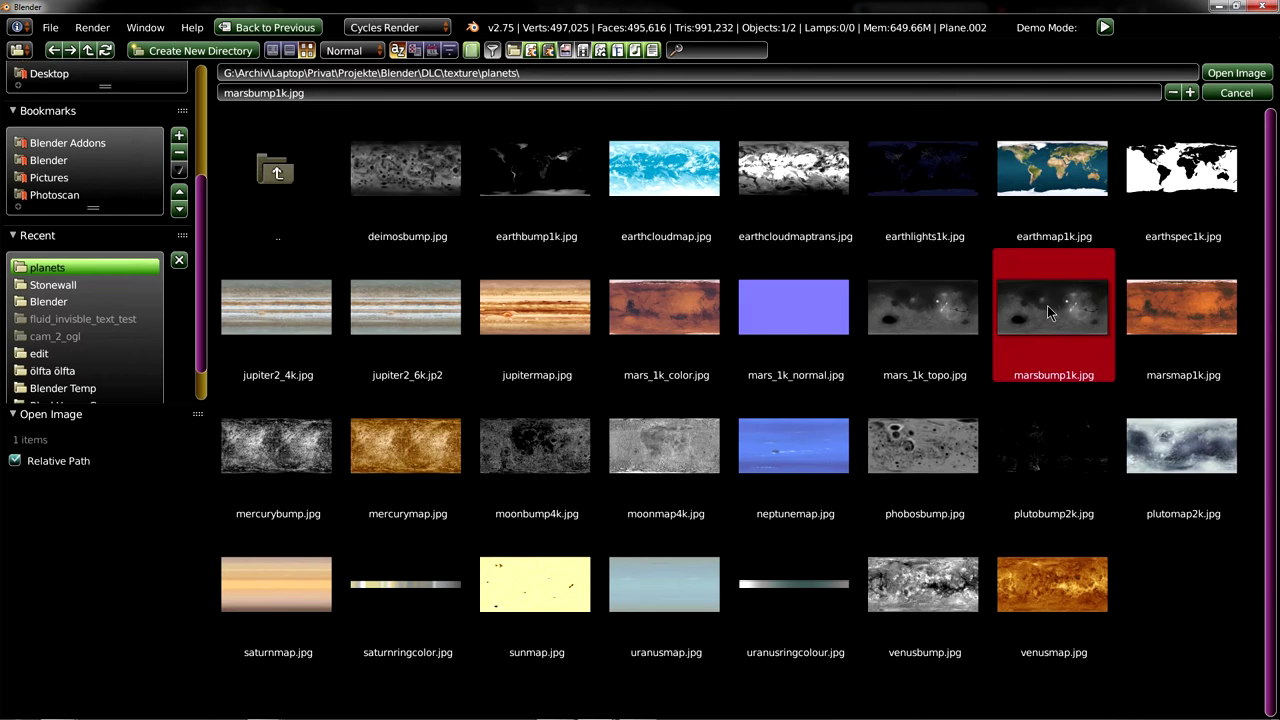
pyautogui.doubleClick(1047, 305)
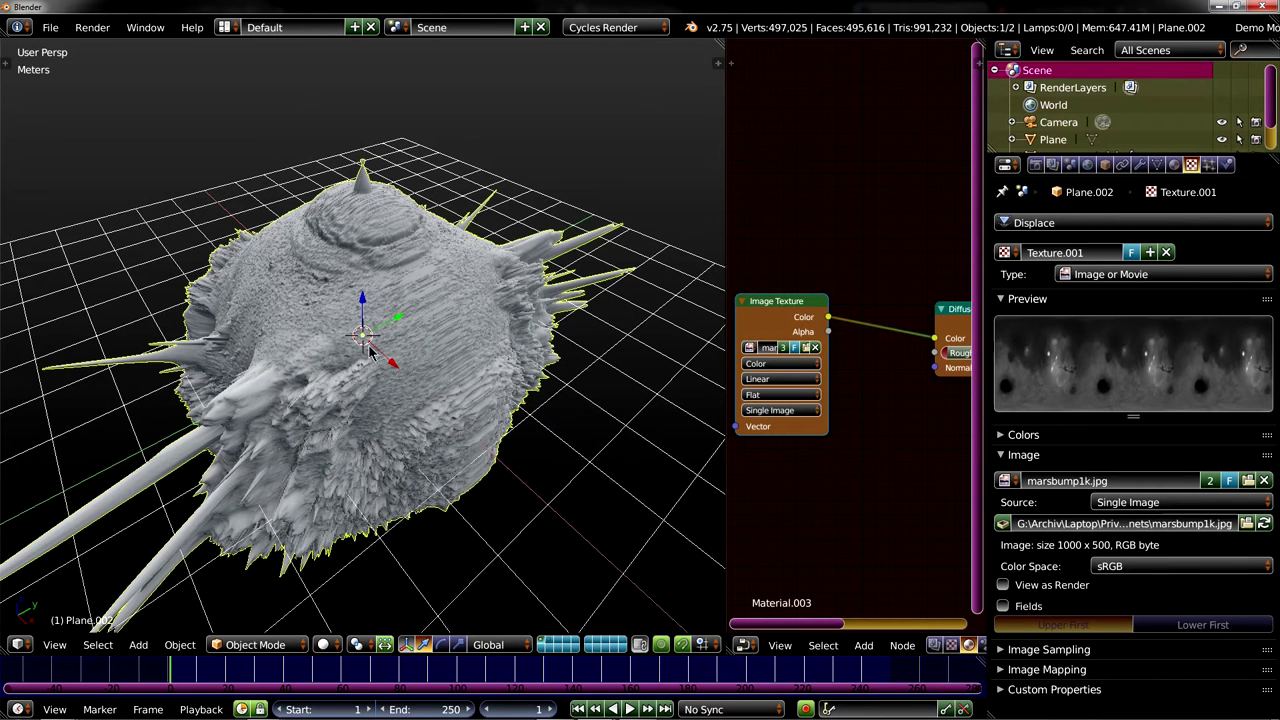
# - Set the Displace modifier's texture coordinates to UV and its strength to 0.05, and check the relief on the sphere
pyautogui.click(1141, 165)
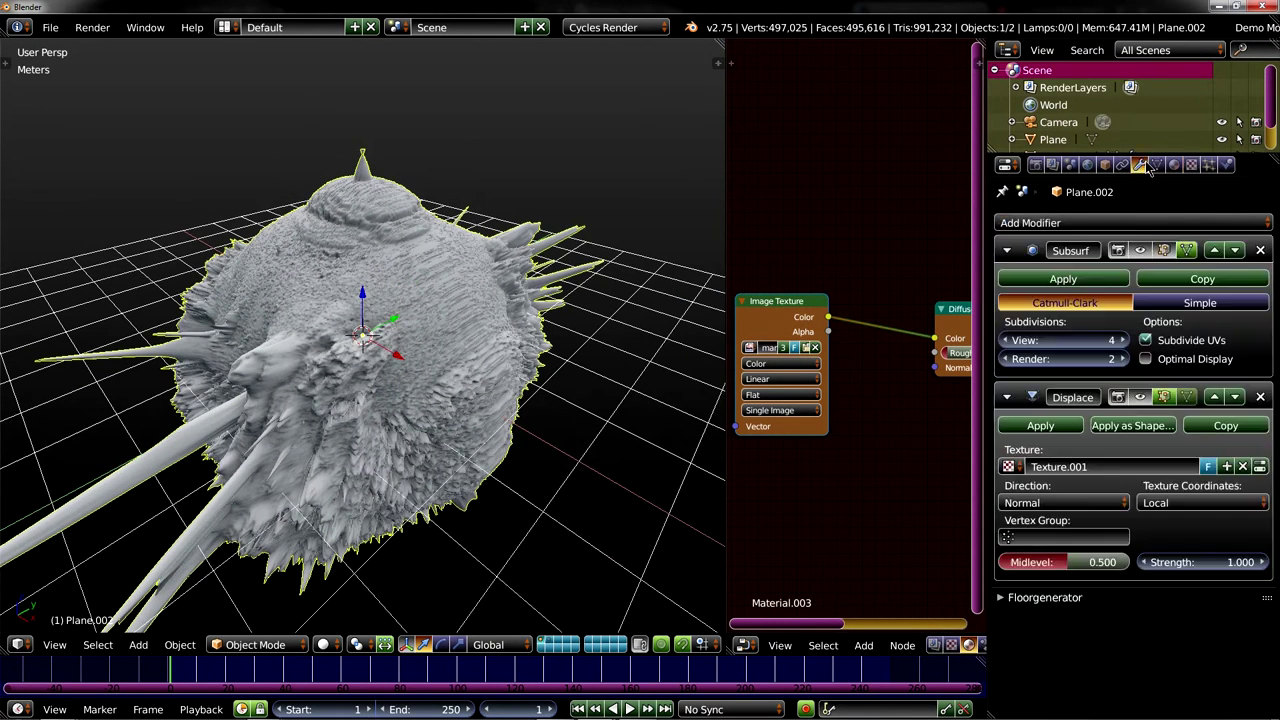
pyautogui.click(1202, 506)
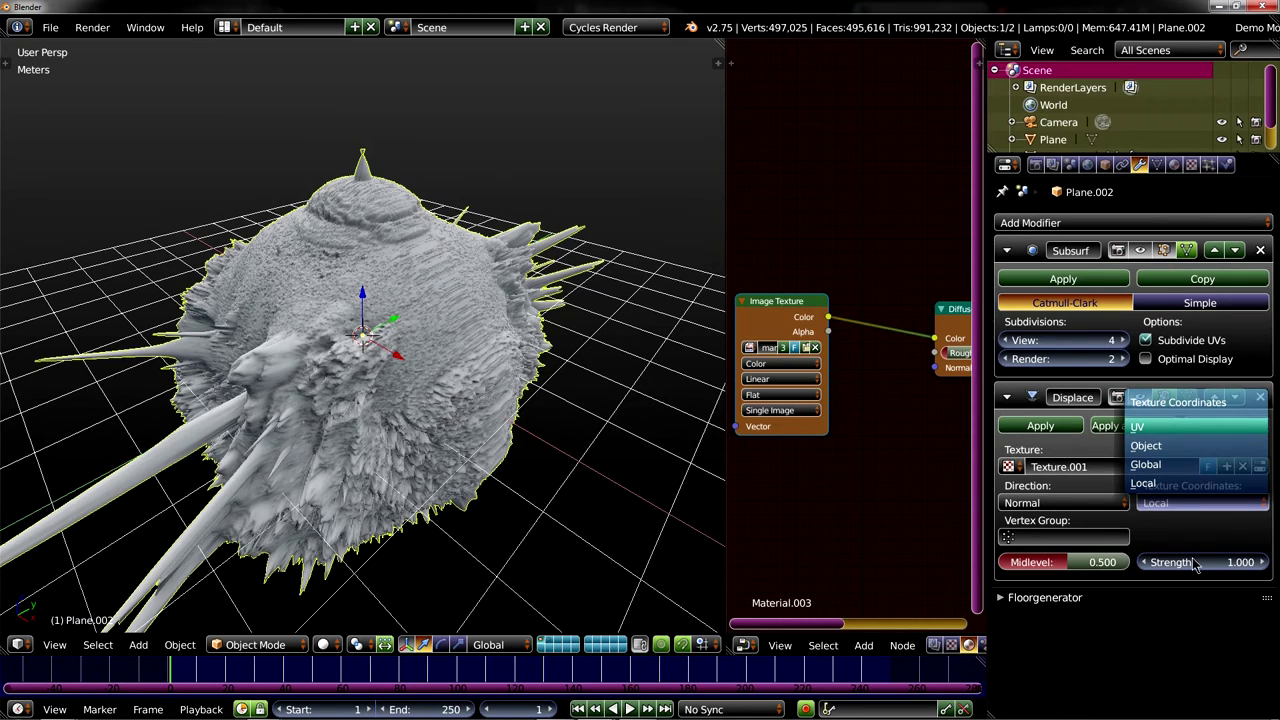
pyautogui.click(1137, 427)
pyautogui.click(1195, 563)
pyautogui.press('BackSpace')
pyautogui.write('.05')
pyautogui.press('Return')
pyautogui.moveTo(390, 382); pyautogui.dragTo(428, 330, button='middle')
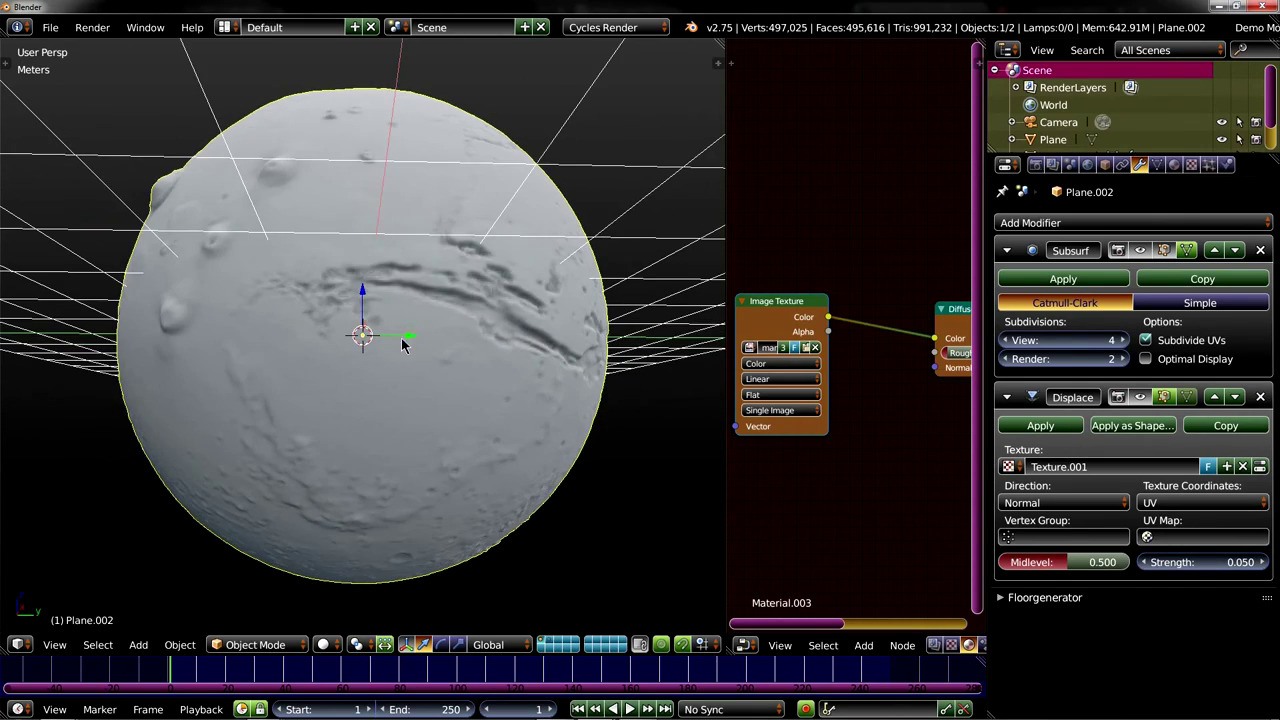
pyautogui.scroll(-2, 403, 345)
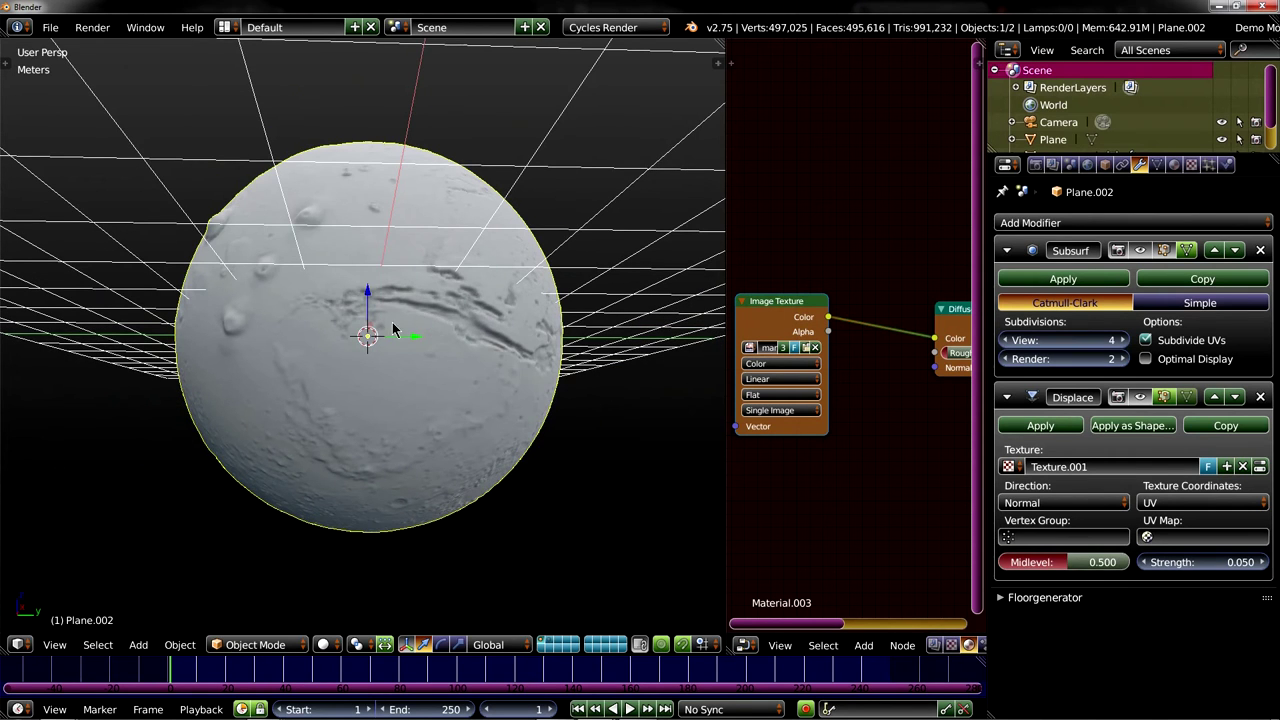
pyautogui.moveTo(384, 311); pyautogui.dragTo(382, 330, button='middle')
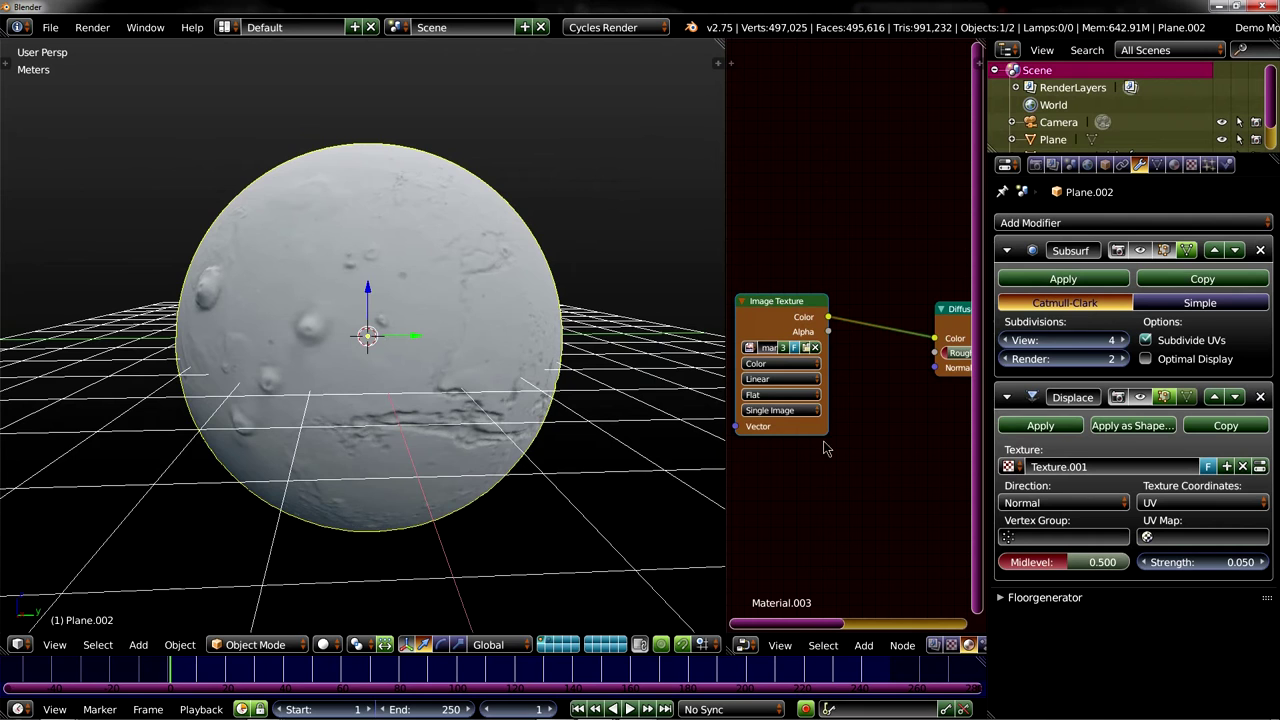
# - Switch to the planets folder in Explorer, examine mars_1k_topo.jpg and marsbump1k.jpg in IrfanView, and return to Blender
pyautogui.moveTo(58, 707)
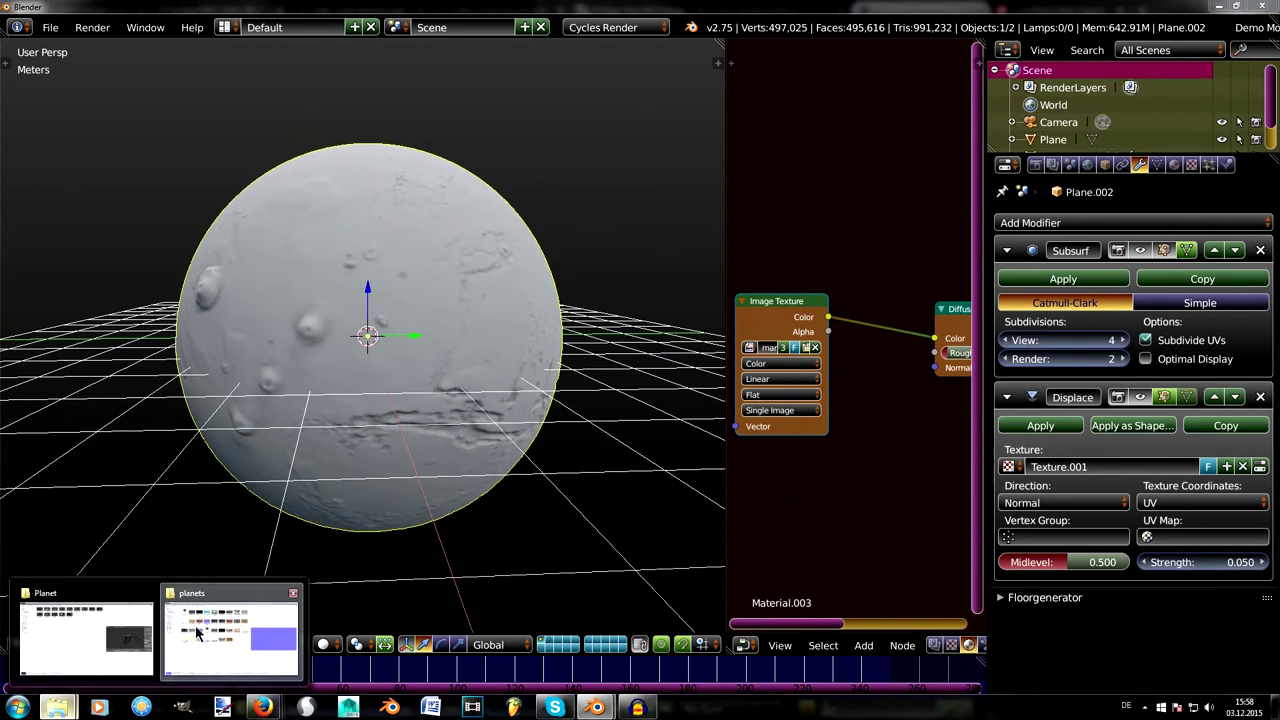
pyautogui.click(197, 632)
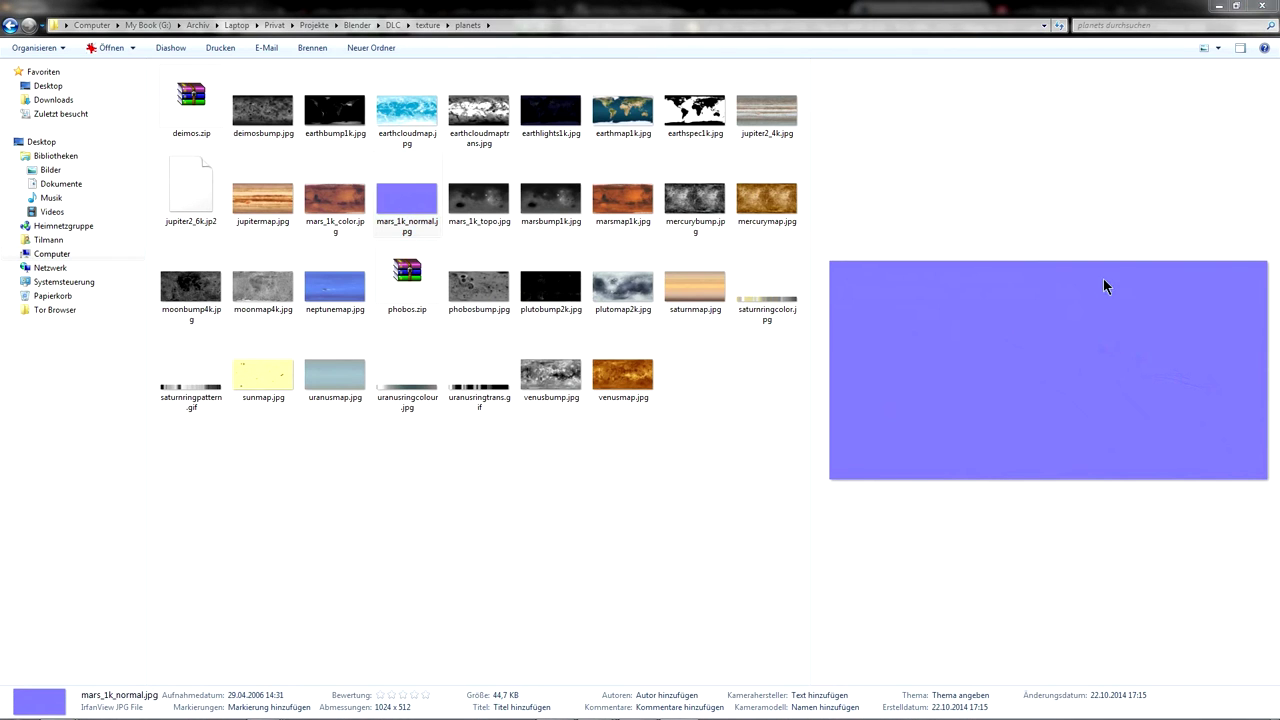
pyautogui.press('Return')
pyautogui.scroll(-1, 600, 357)
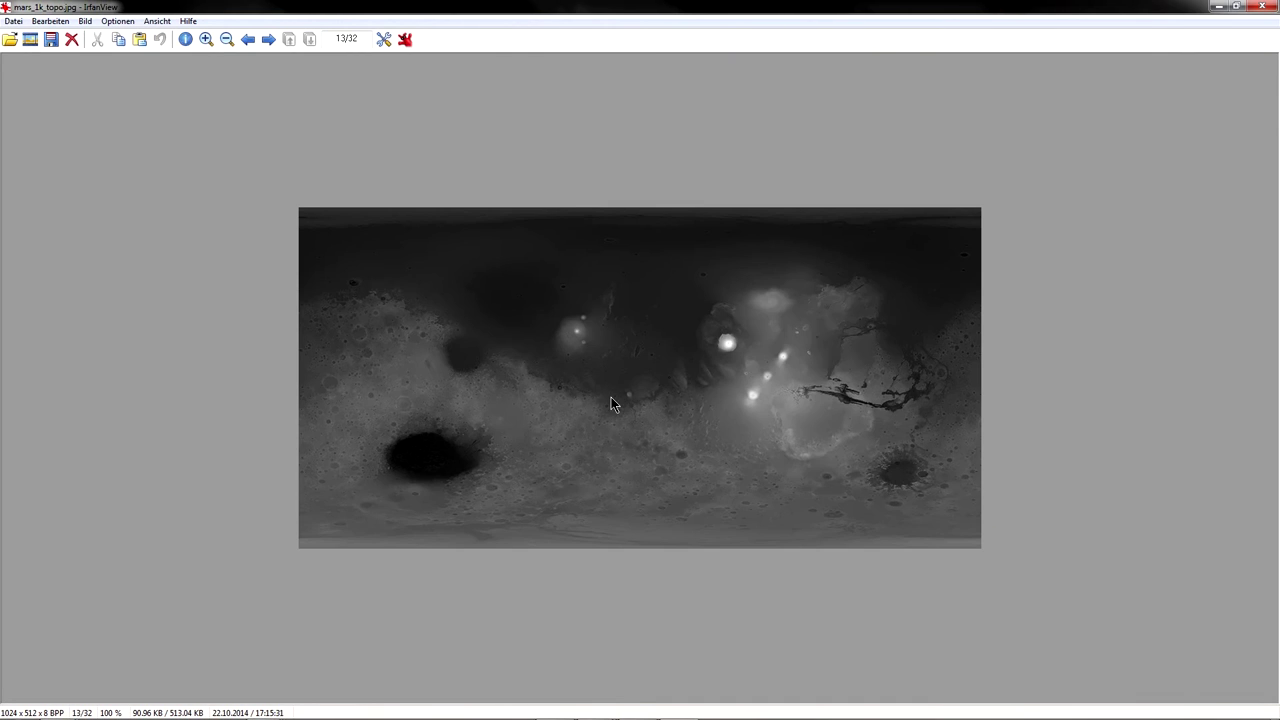
pyautogui.scroll(-1, 611, 398)
pyautogui.keyDown('ctrl'); pyautogui.scroll(4, 685, 441); pyautogui.keyUp('ctrl')
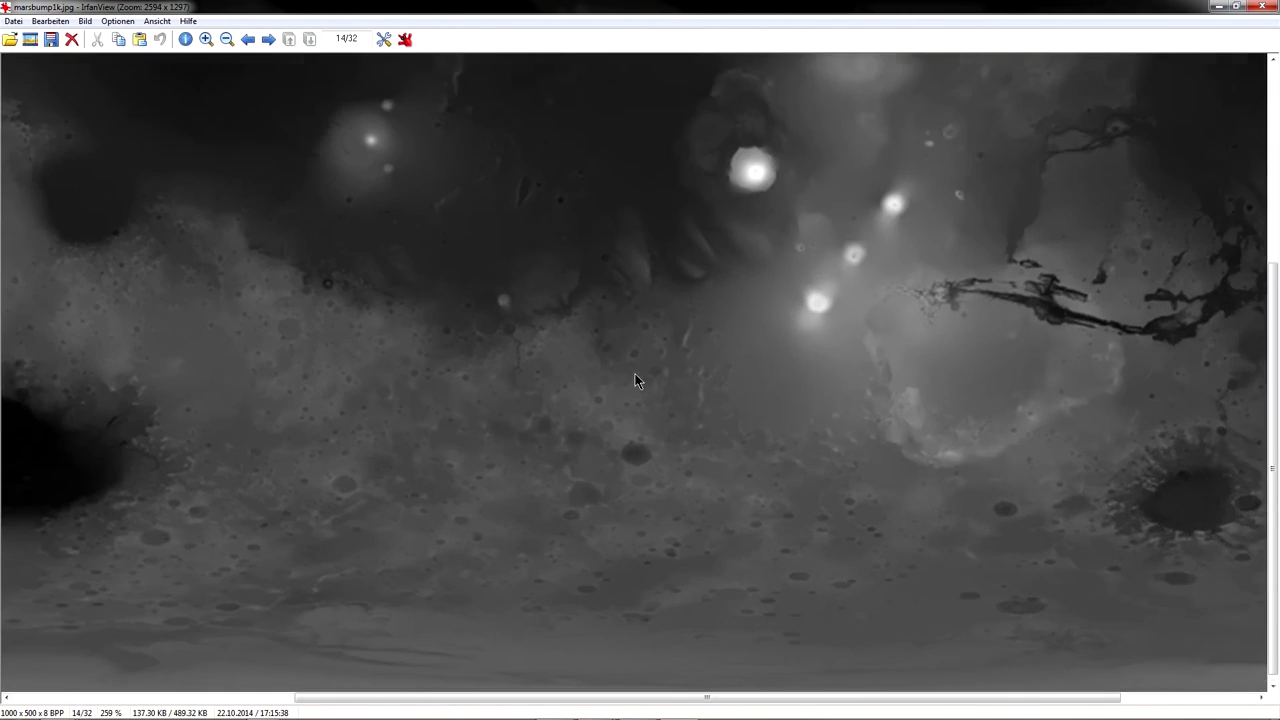
pyautogui.keyDown('ctrl'); pyautogui.scroll(-2, 634, 421); pyautogui.keyUp('ctrl')
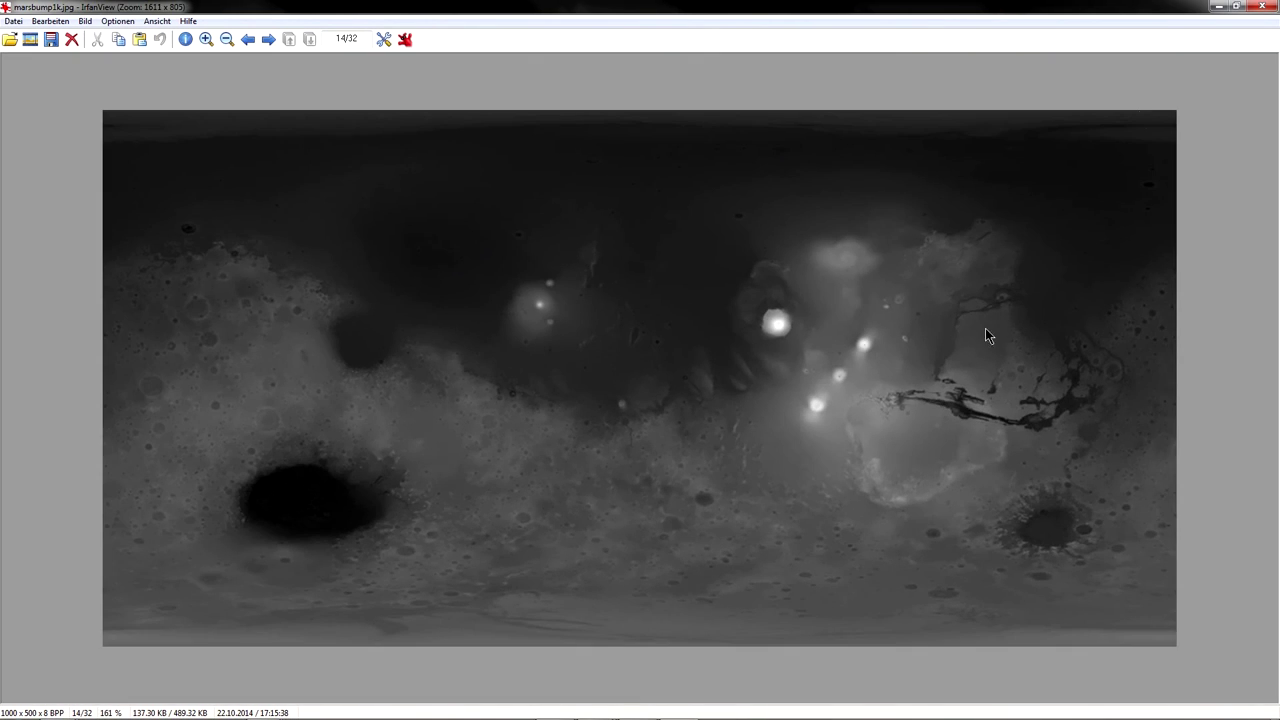
pyautogui.click(1258, 7)
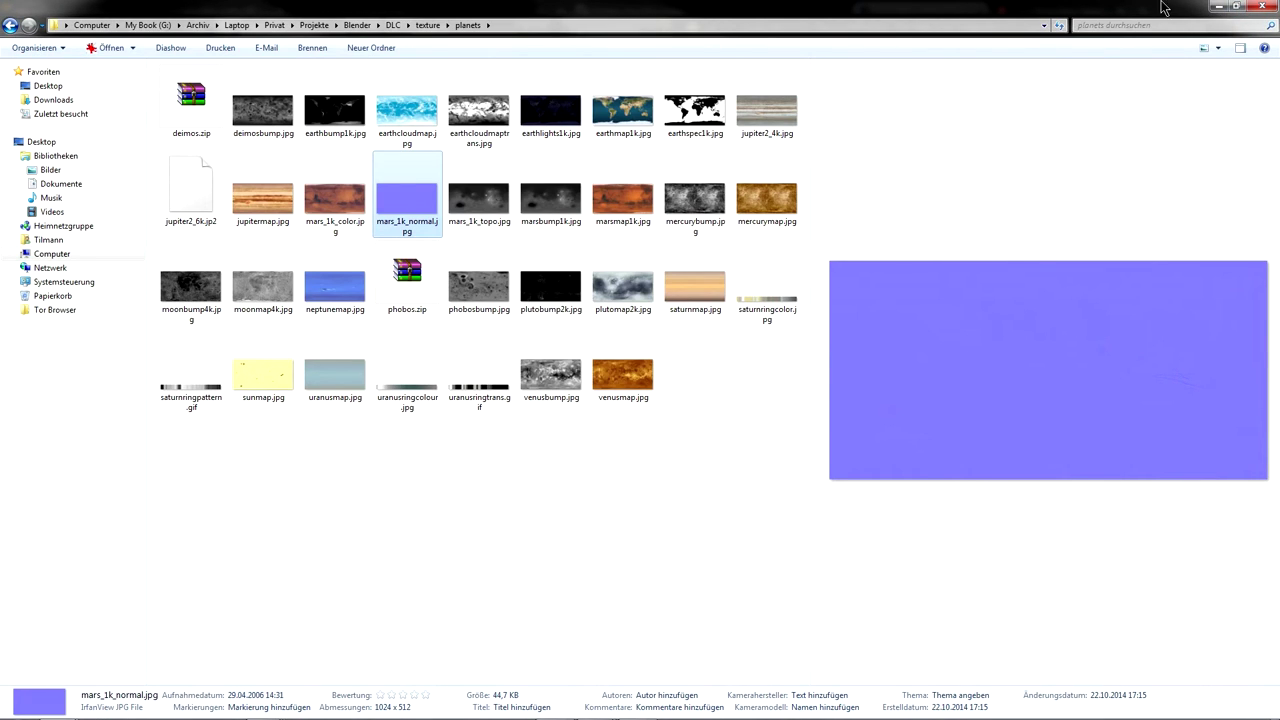
pyautogui.click(1212, 6)
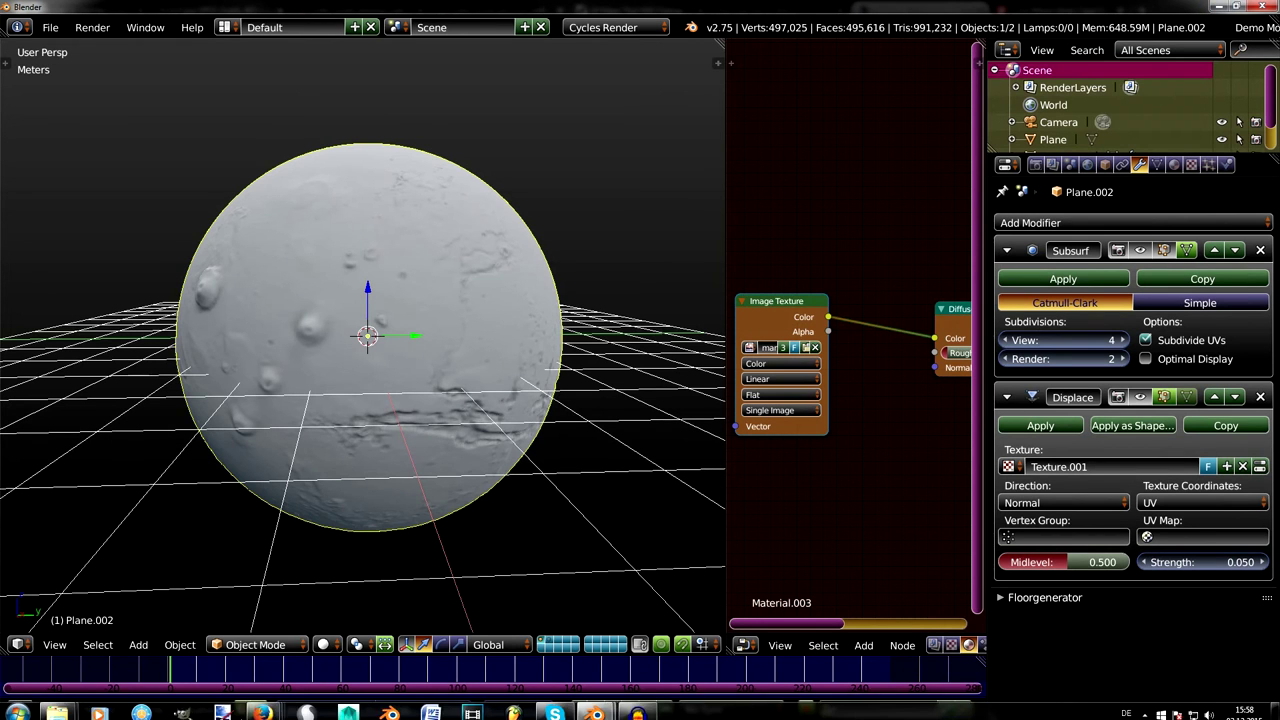
# - Switch to Firefox and look over the Mars texture map page on Planetary Pixel Emporium
pyautogui.moveTo(262, 707)
pyautogui.click(393, 655)
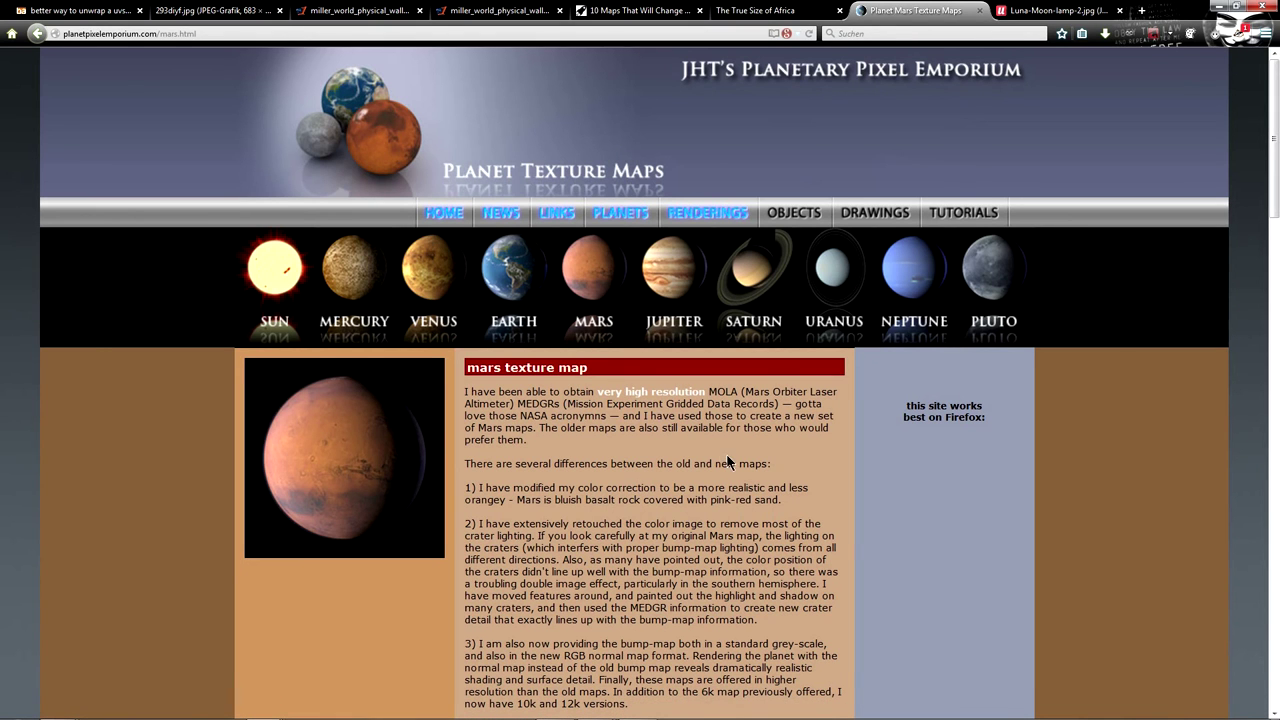
pyautogui.scroll(-5, 754, 437)
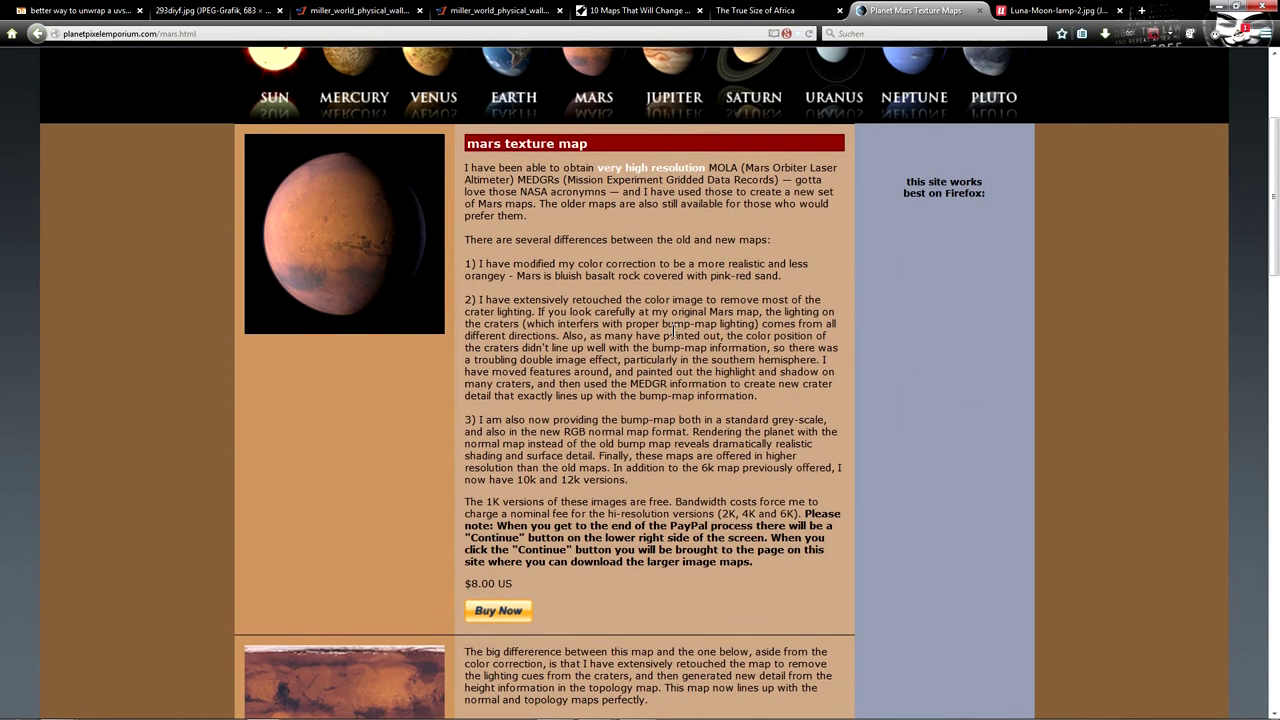
pyautogui.scroll(5, 733, 359)
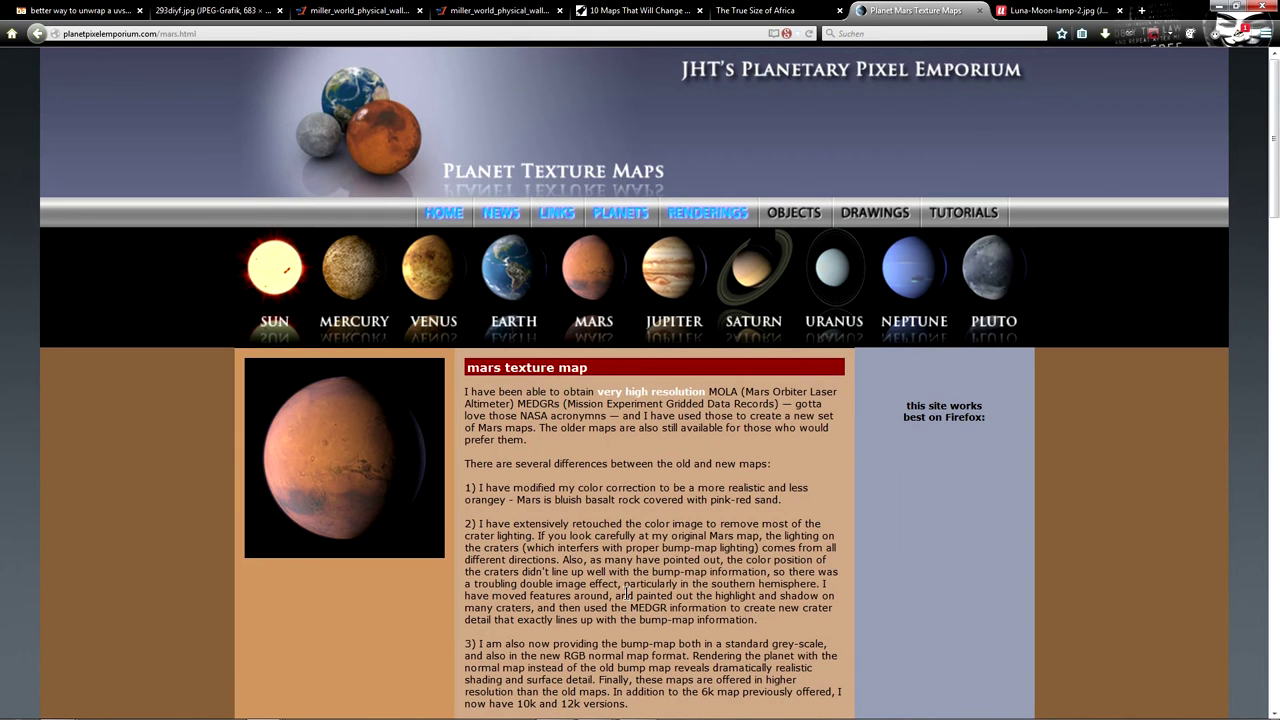
# - Compare the moon lamp in Blender's nasa_room.blend with the Luna-Moon-lamp-2.jpg photo in Firefox, and return to the planet scene in Blender
pyautogui.moveTo(637, 712)
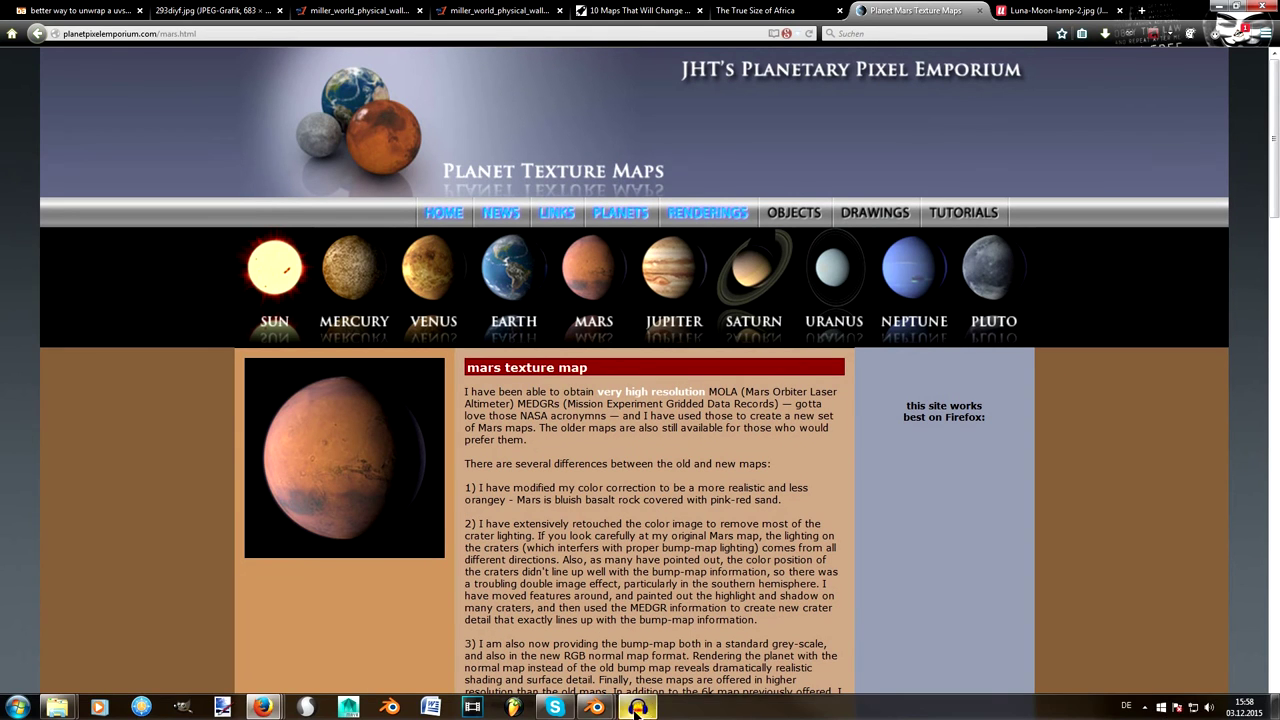
pyautogui.click(617, 658)
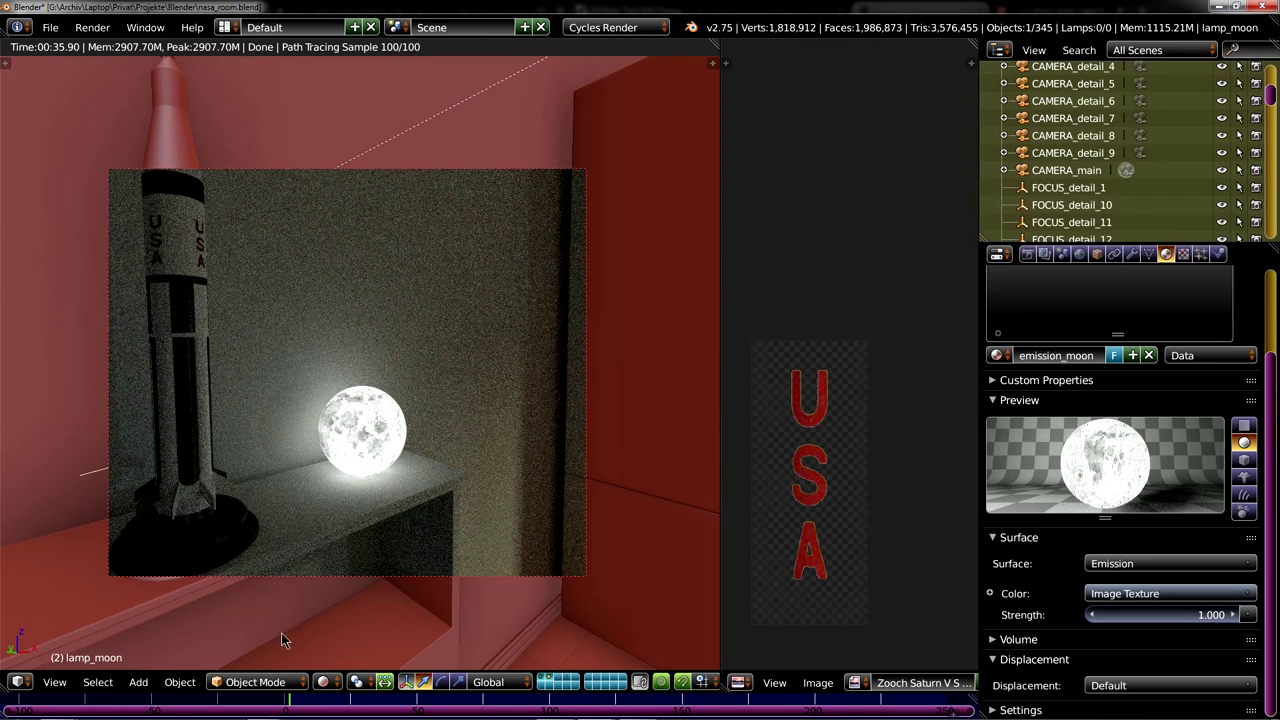
pyautogui.moveTo(261, 707)
pyautogui.click(418, 633)
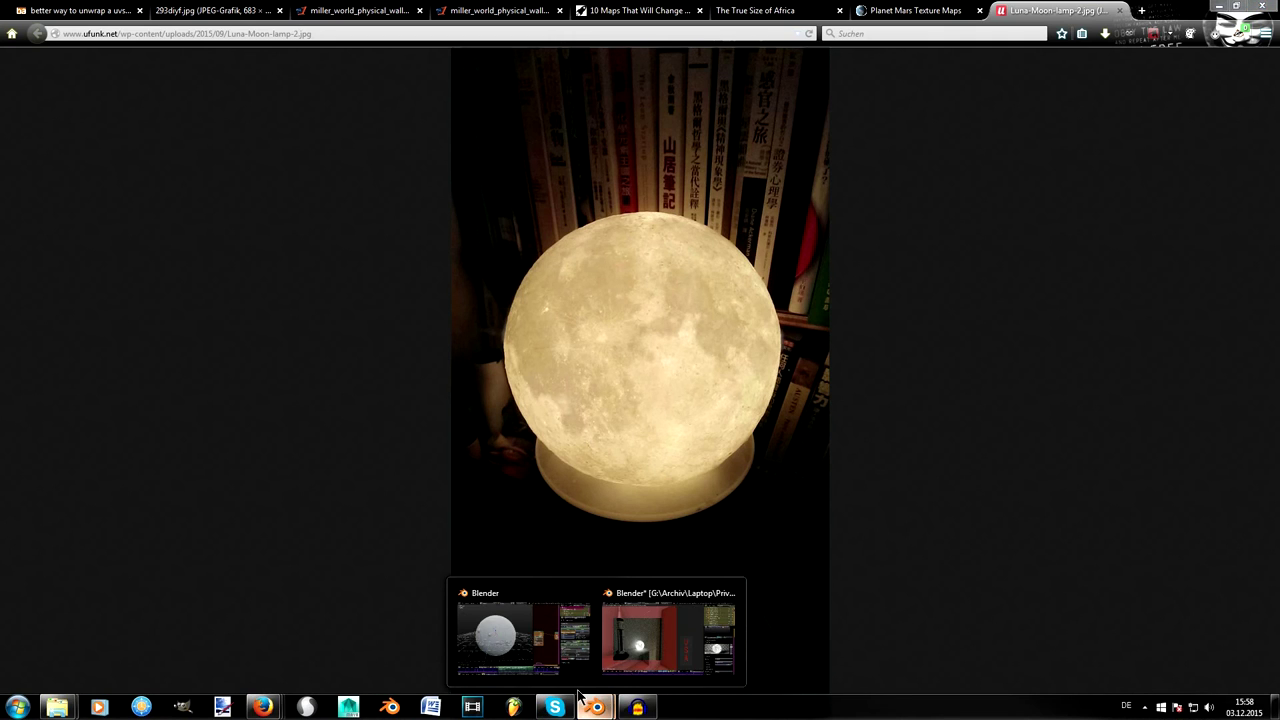
pyautogui.click(562, 676)
# - Inspect the displaced sphere's surface relief from several sides and switch the viewport to rendered shading
pyautogui.moveTo(238, 340); pyautogui.dragTo(311, 385, button='middle')
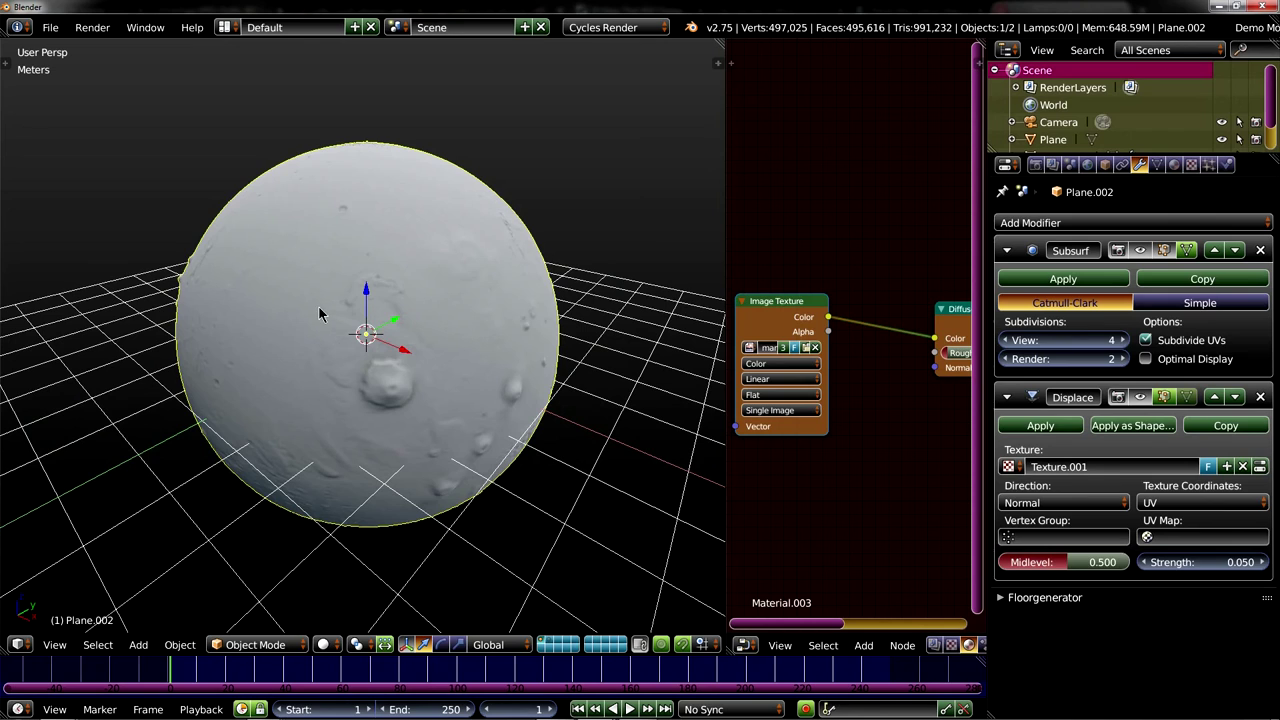
pyautogui.moveTo(283, 322); pyautogui.dragTo(345, 322, button='middle')
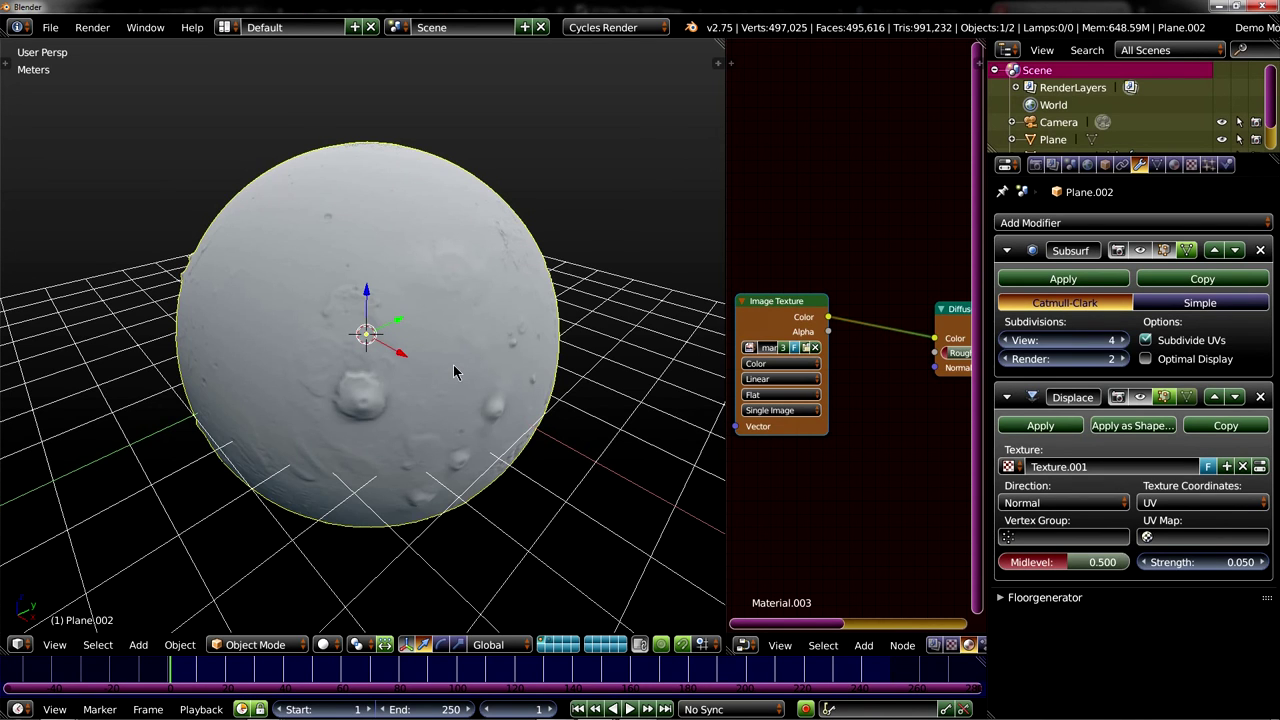
pyautogui.moveTo(443, 386); pyautogui.dragTo(383, 416, button='middle')
pyautogui.hotkey('shift', 'z')
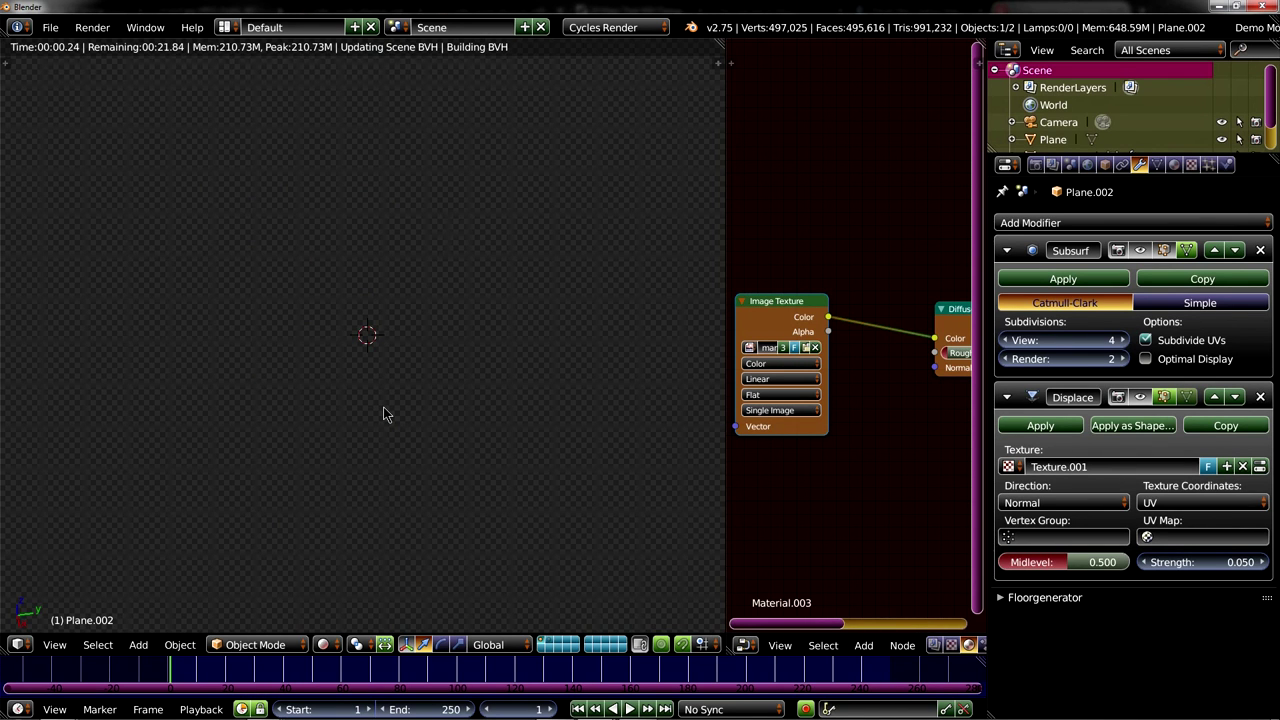